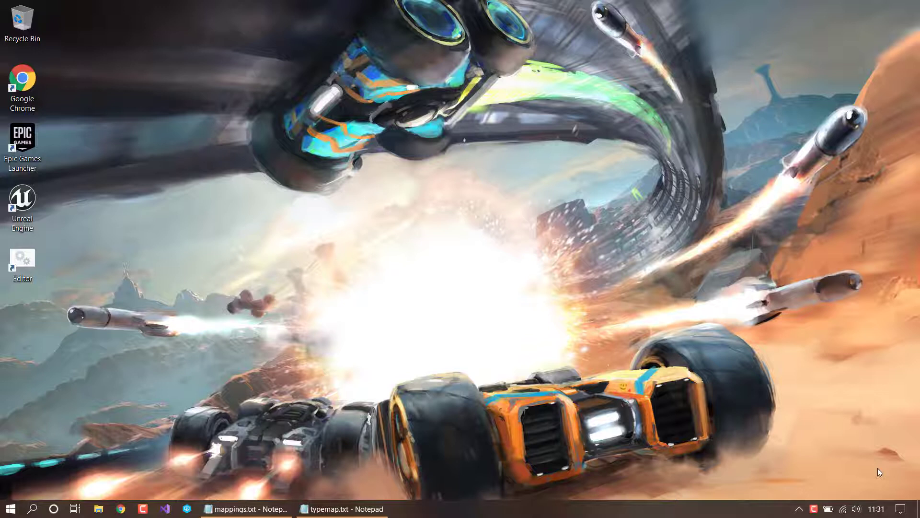
Open Command Prompt and set P4PORT to 1666.
key("super")
type("cmd")
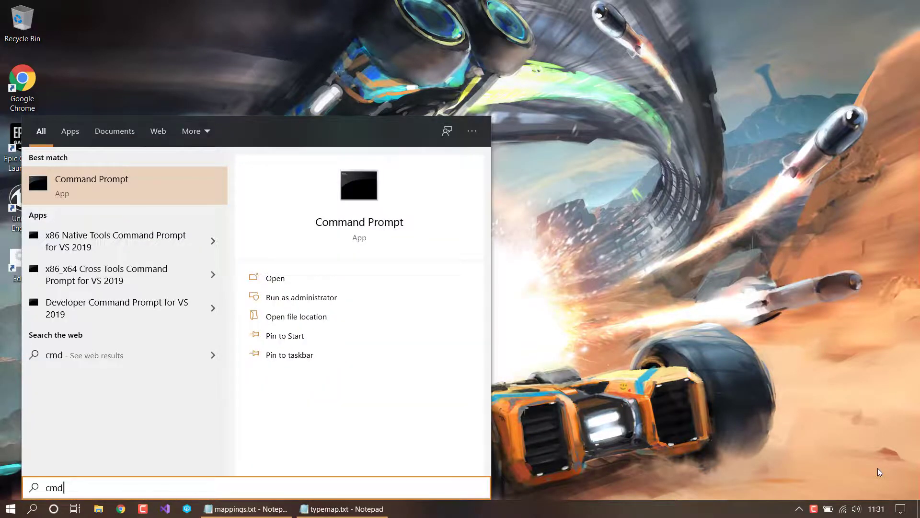
key("Return")
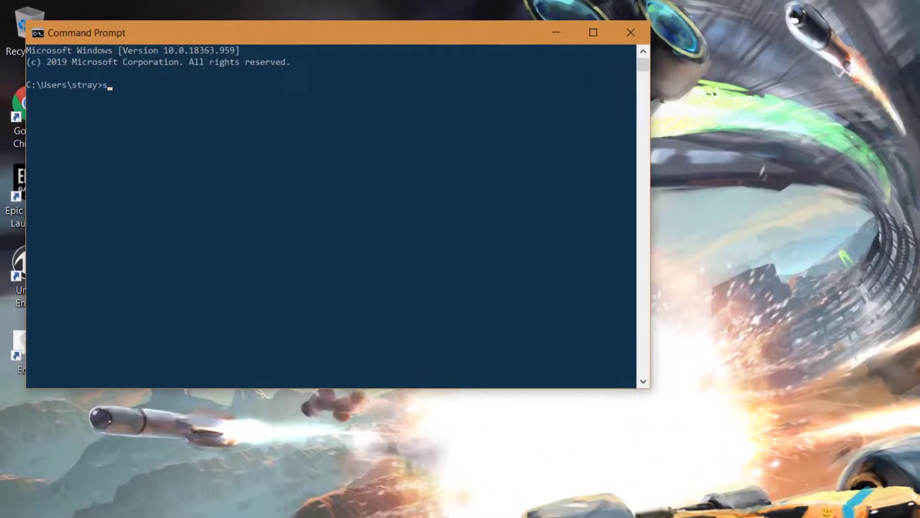
type("set P4PORT")
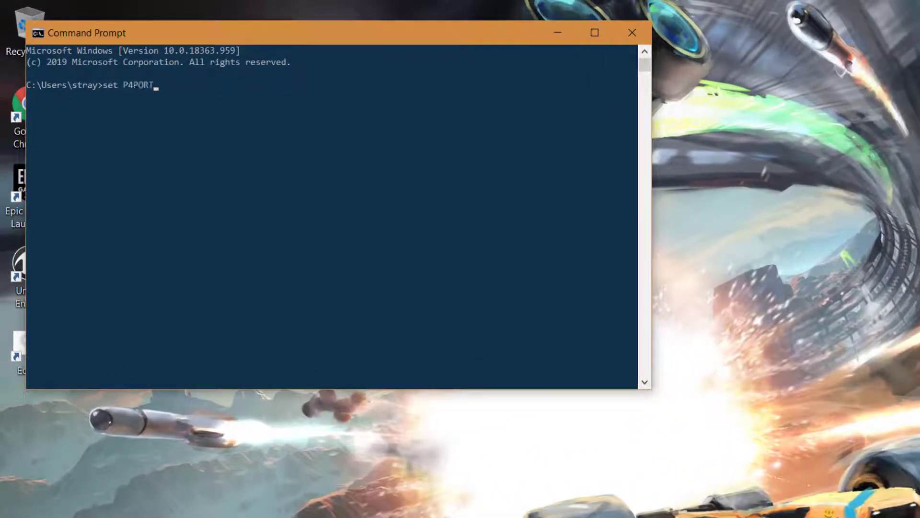
type("=1666")
key("Return")
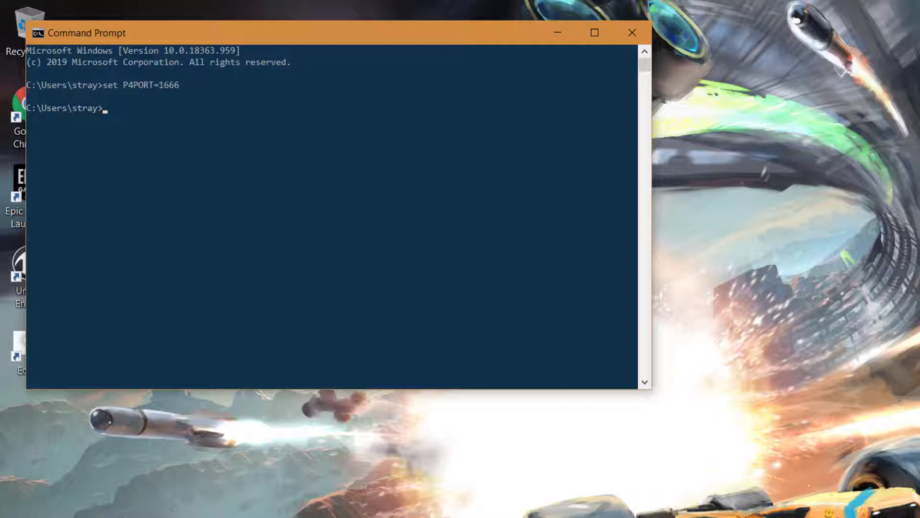
Set P4USER to your user name and open the server typemap with p4 typemap.
type("set P4USER=robert.baker")
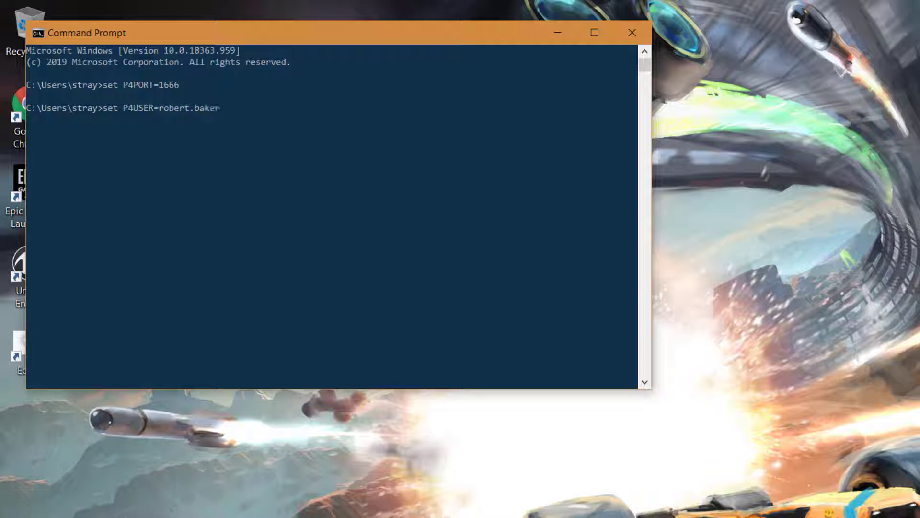
key("Return")
type("p4 typem")
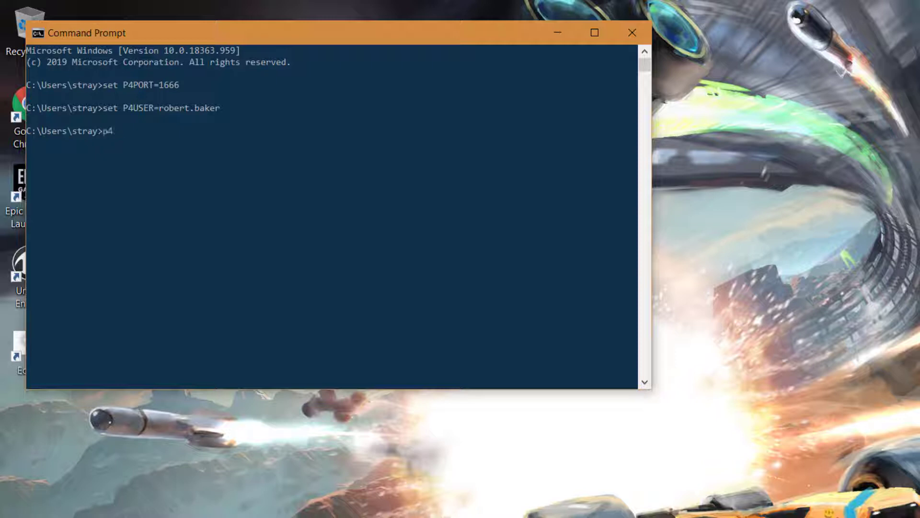
type("ap")
key("Return")
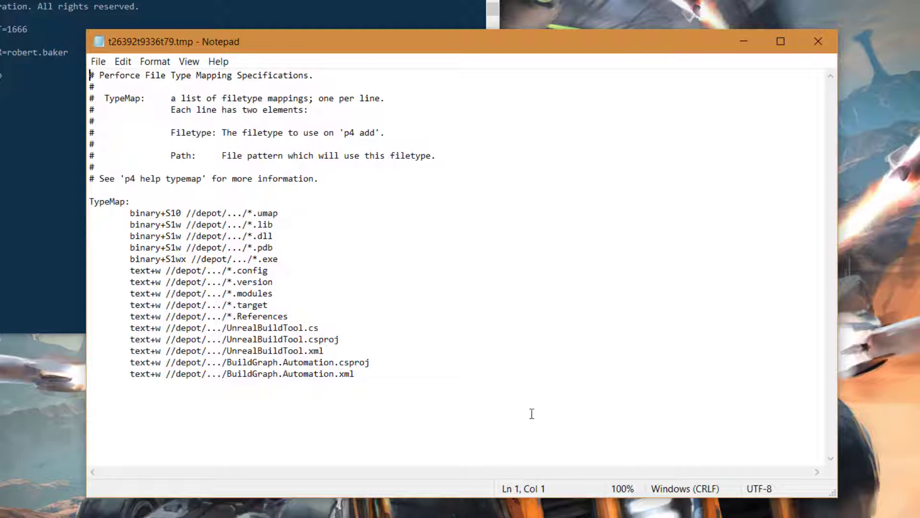
Close the Notepad typemap without changes, then close the Command Prompt window.
left_click(473, 406)
left_click(818, 42)
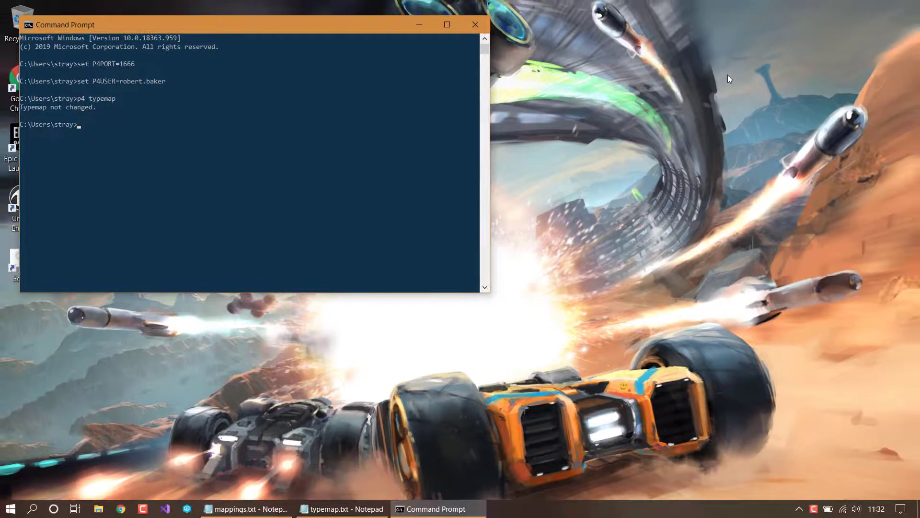
left_click(476, 24)
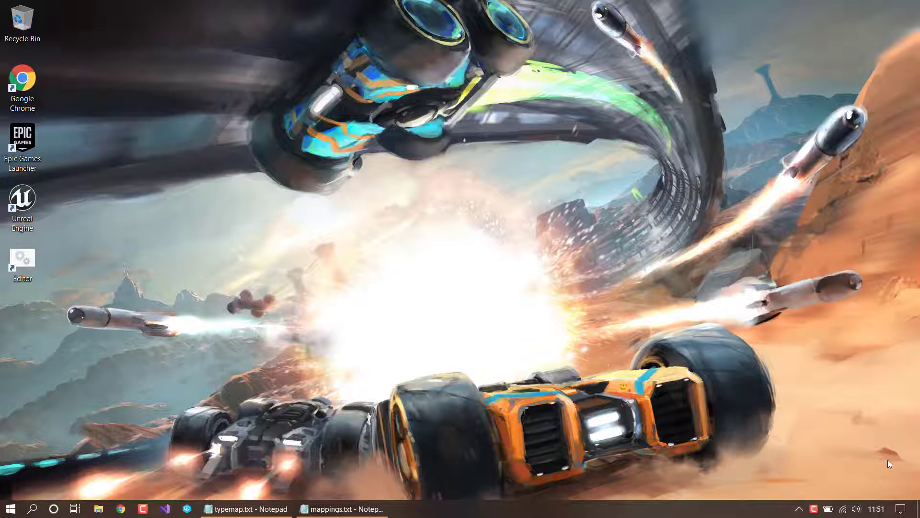
Launch P4V from Start search and connect to server 1666.
key("super")
type("p4v")
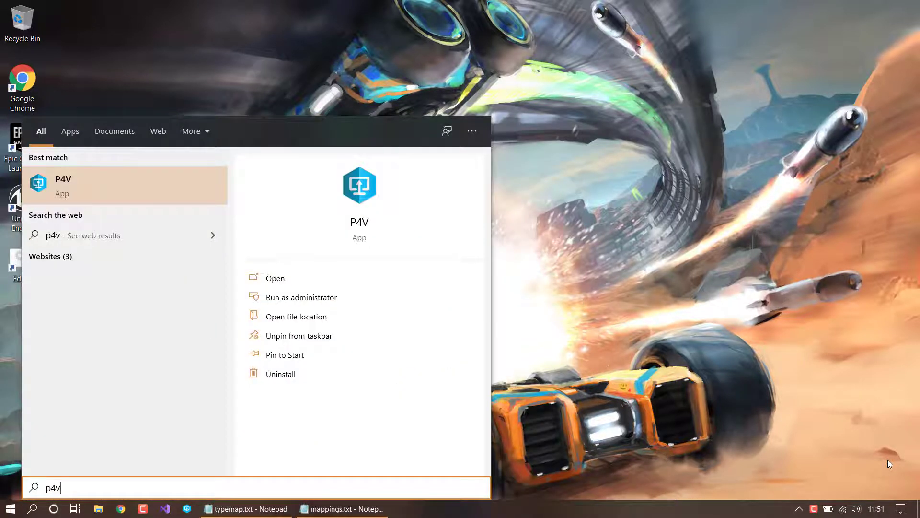
key("Return")
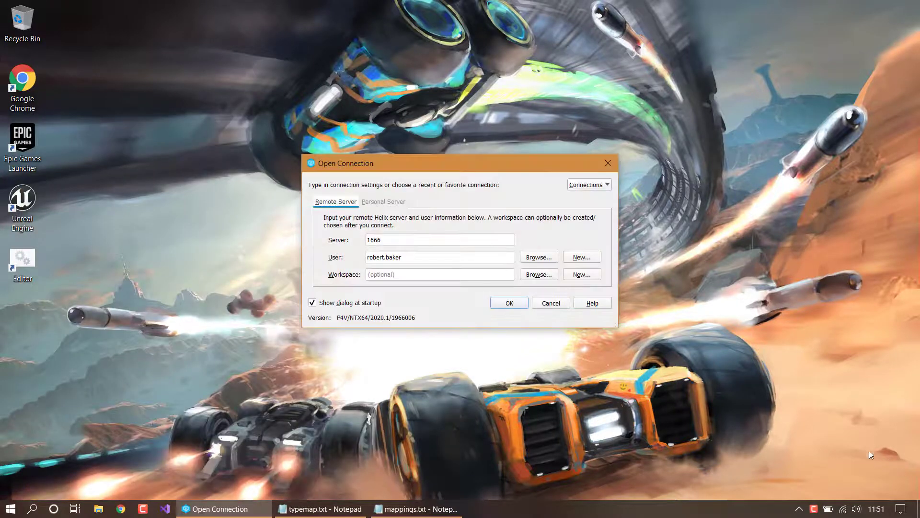
left_click(505, 303)
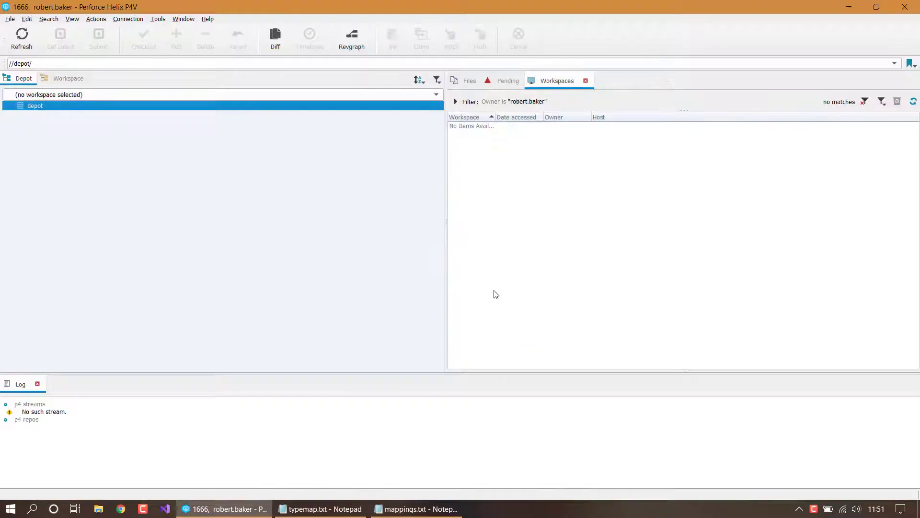
left_click(26, 18)
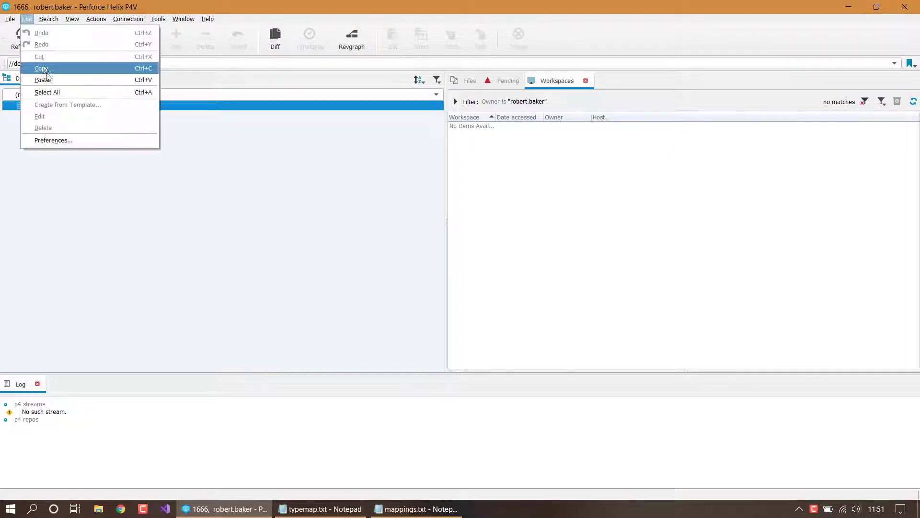
left_click(73, 140)
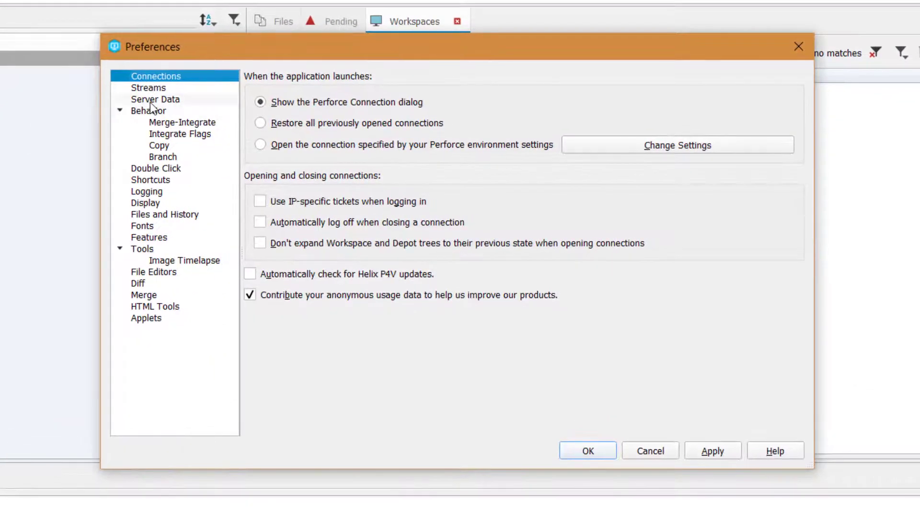
left_click(382, 134)
left_click(714, 130)
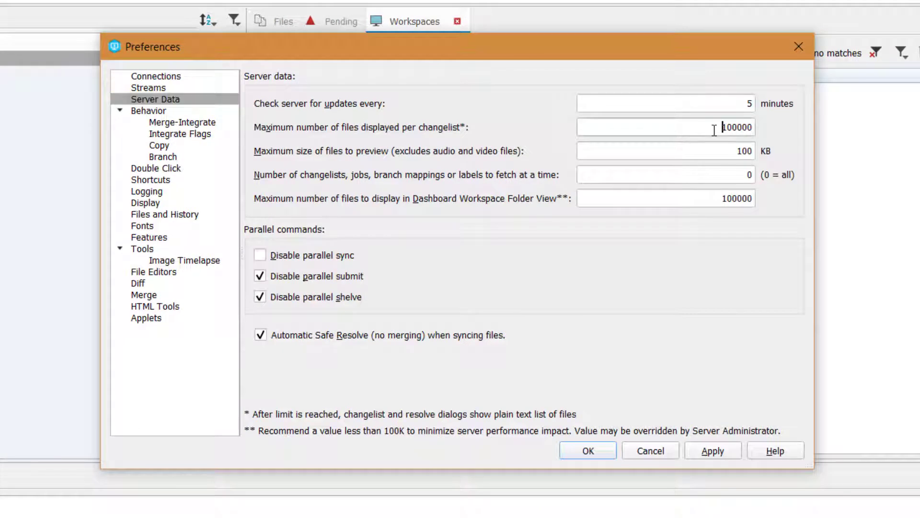
left_click(746, 178)
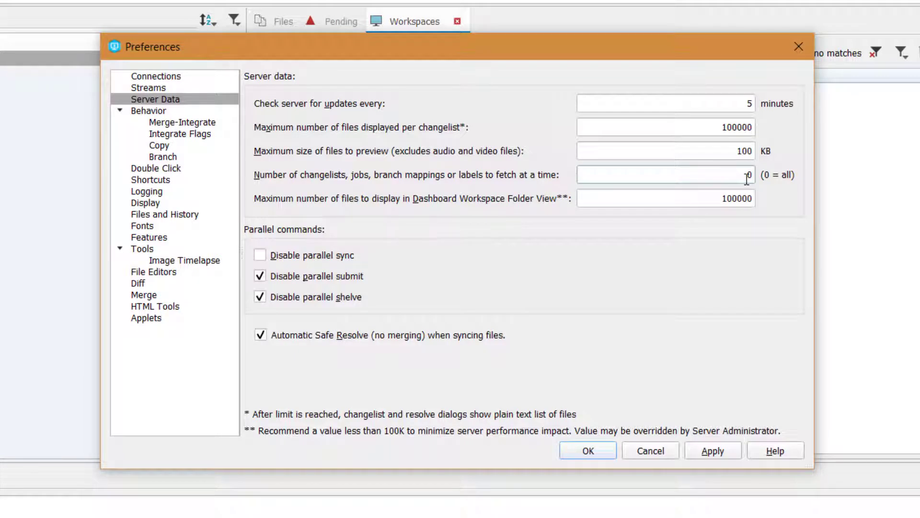
left_click(593, 454)
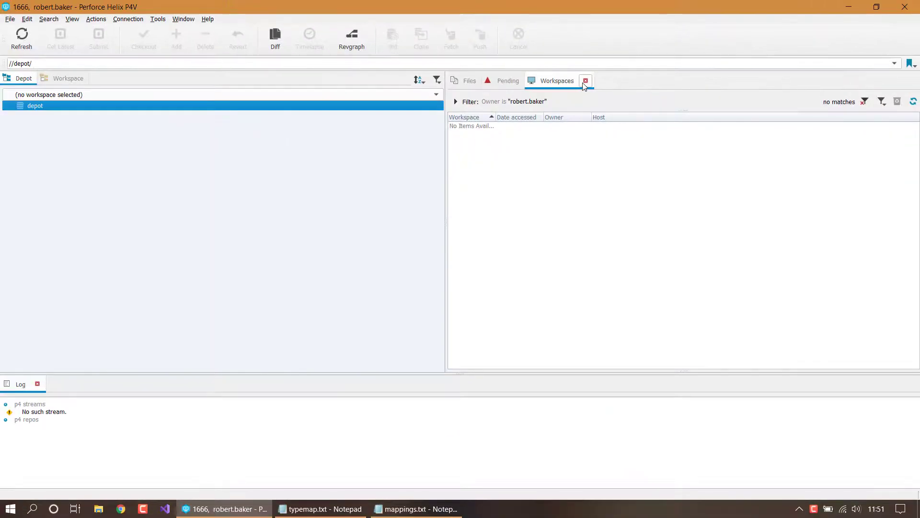
left_click(457, 21)
left_click(72, 19)
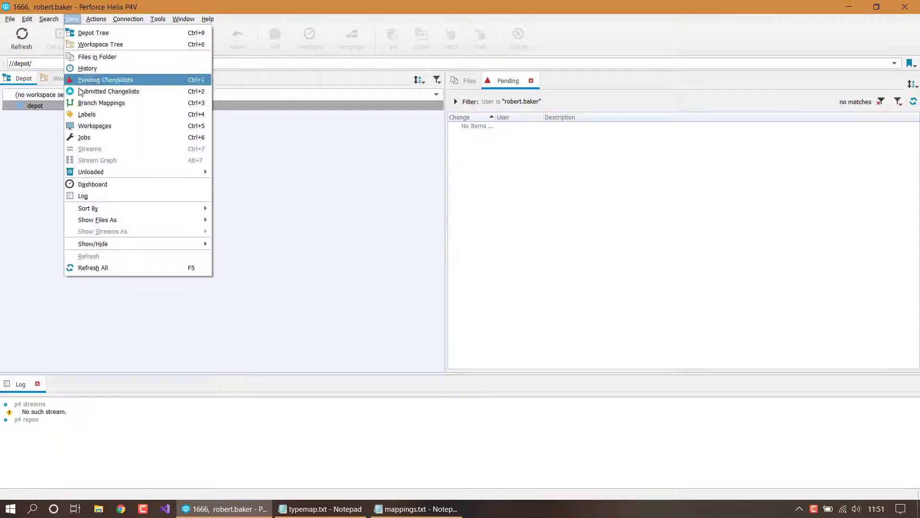
left_click(91, 126)
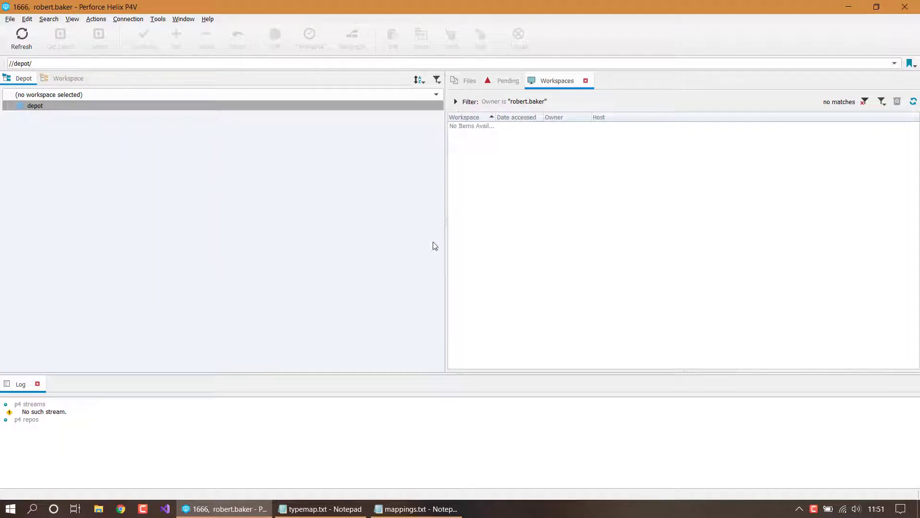
Start a new workspace from the Workspaces pane and name it rb.laptop.
right_click(511, 151)
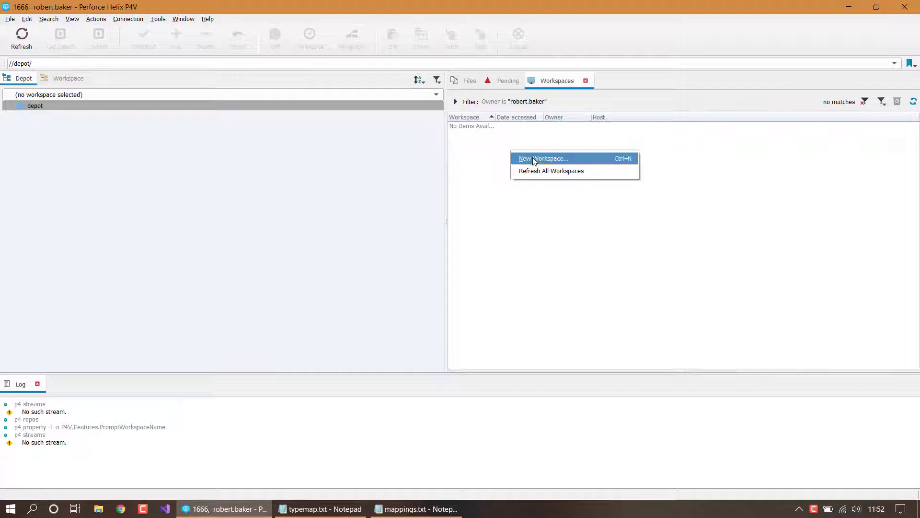
left_click(533, 158)
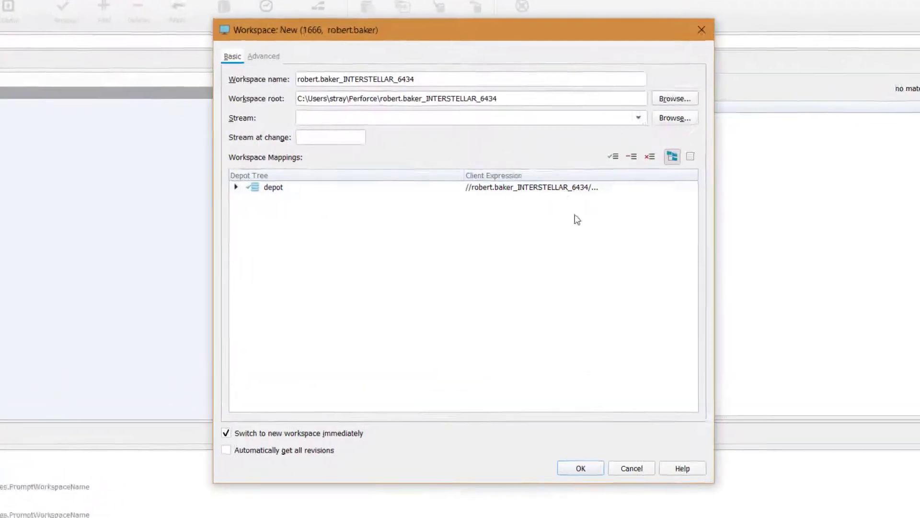
left_click_drag(444, 70, 54, 41)
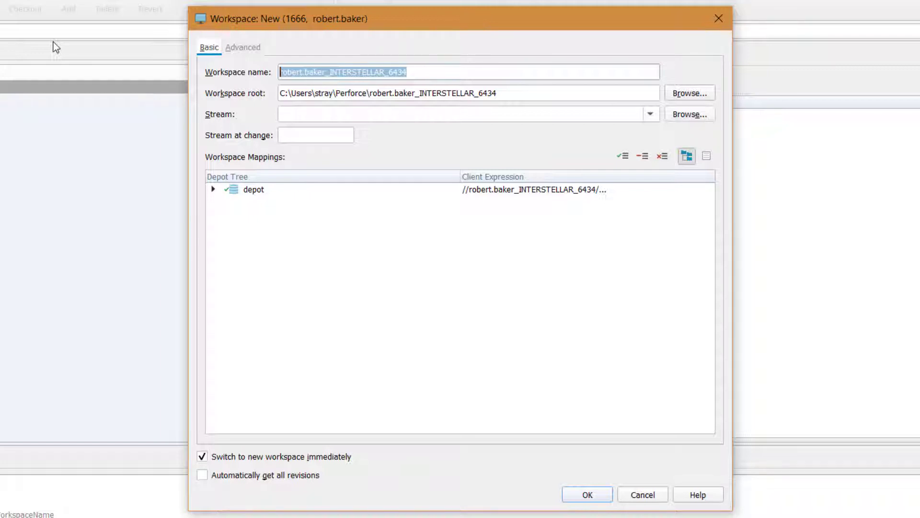
type("r")
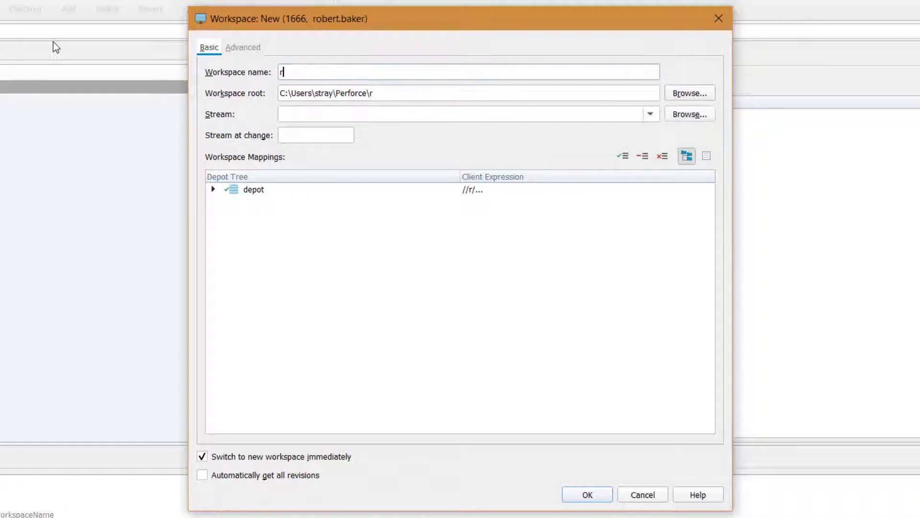
type("b.laptop")
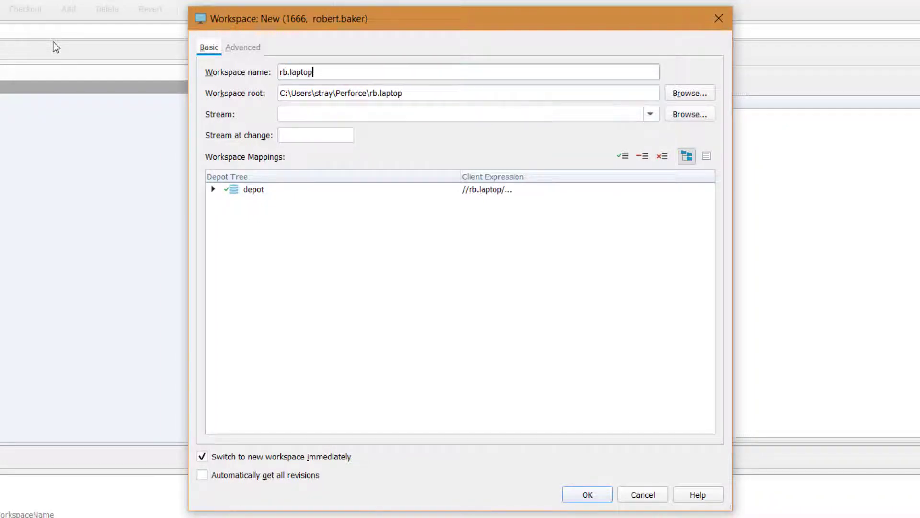
key("Tab")
left_click(700, 91)
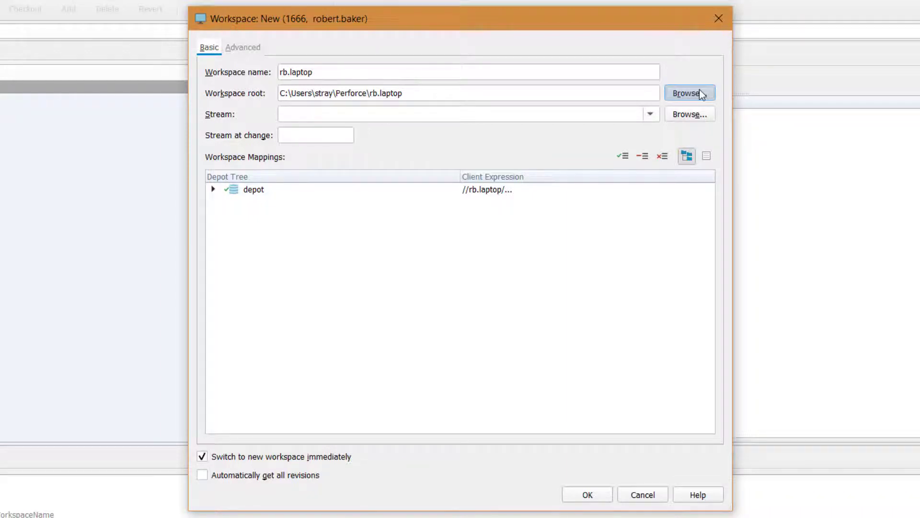
Set the rb.laptop workspace root to D:\UnrealEngine-release and show mappings as editable text.
left_click(700, 91)
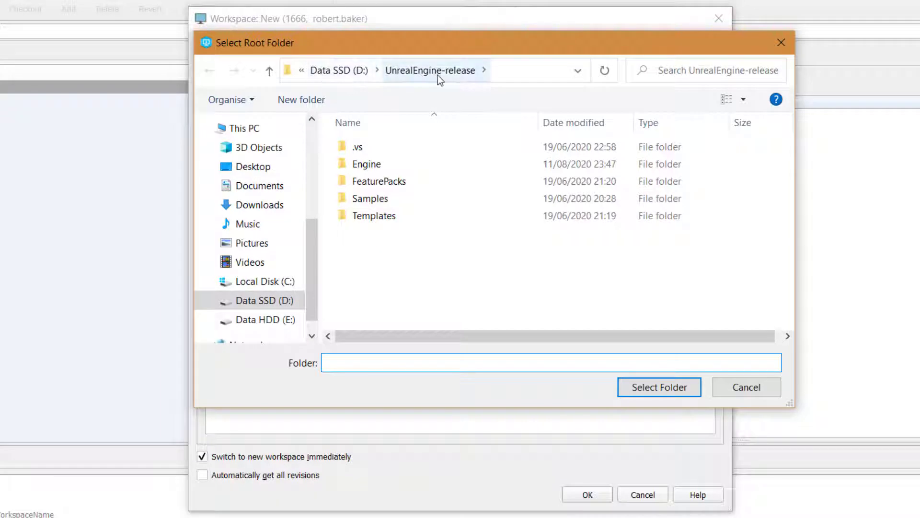
left_click(680, 390)
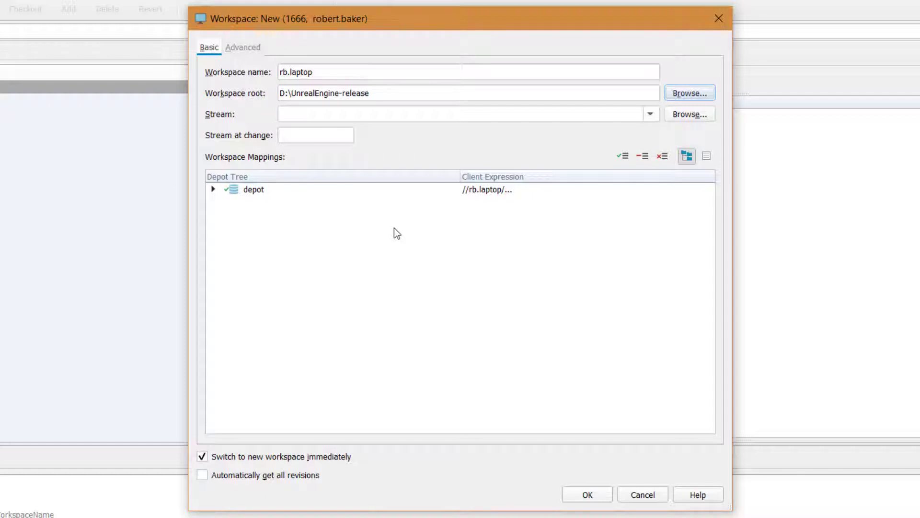
left_click(706, 157)
Replace the default mapping with pasted lines excluding *.pdb, Intermediate, obj and Saved.
left_click_drag(445, 217, 98, 156)
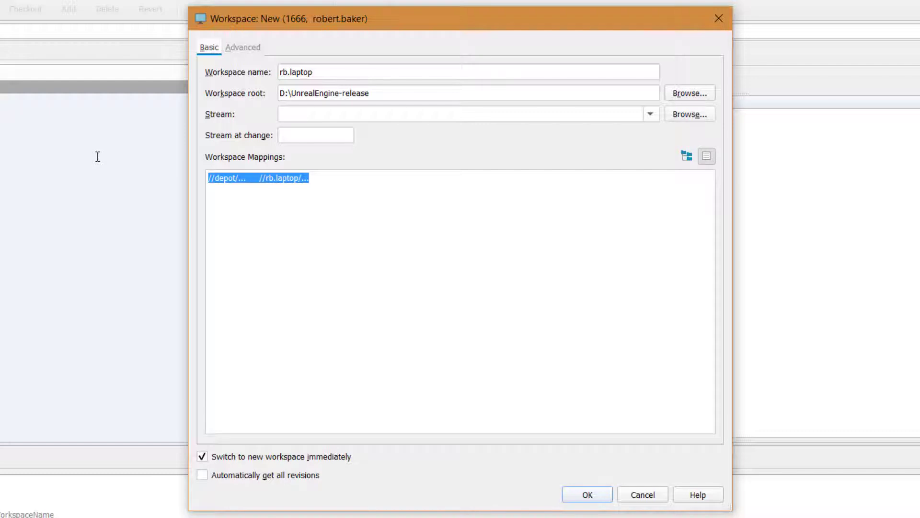
type("//depot/... //rb.laptop/... -//depot/Engine/.../*.pdb //rb.laptop/Engine/.../*.pdb -//depot/.../Intermediate/... //rb.laptop/.../Intermediate/... -//depot/.../obj/... //rb.laptop/.../obj/... -//depot/.../Saved/... //rb.laptop/.../Saved/...")
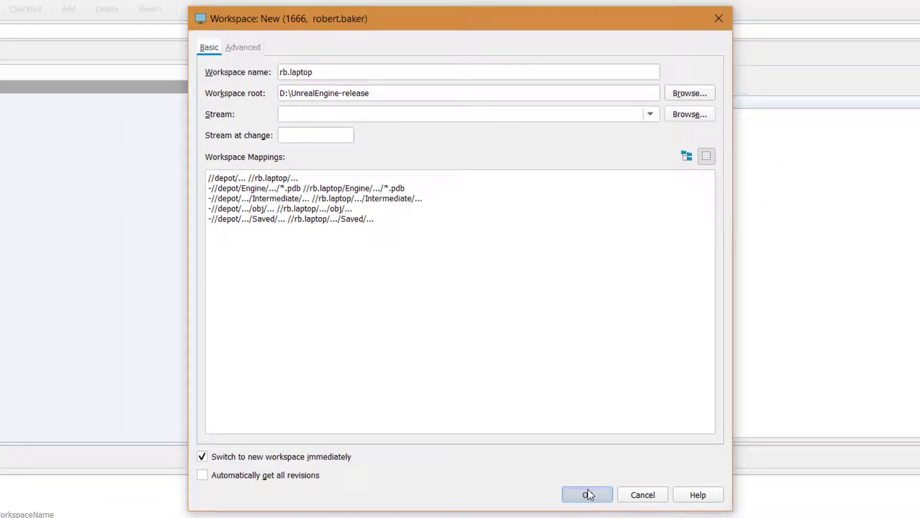
Save the rb.laptop workspace, keeping the non-empty D:\UnrealEngine-release folder as root.
left_click(589, 490)
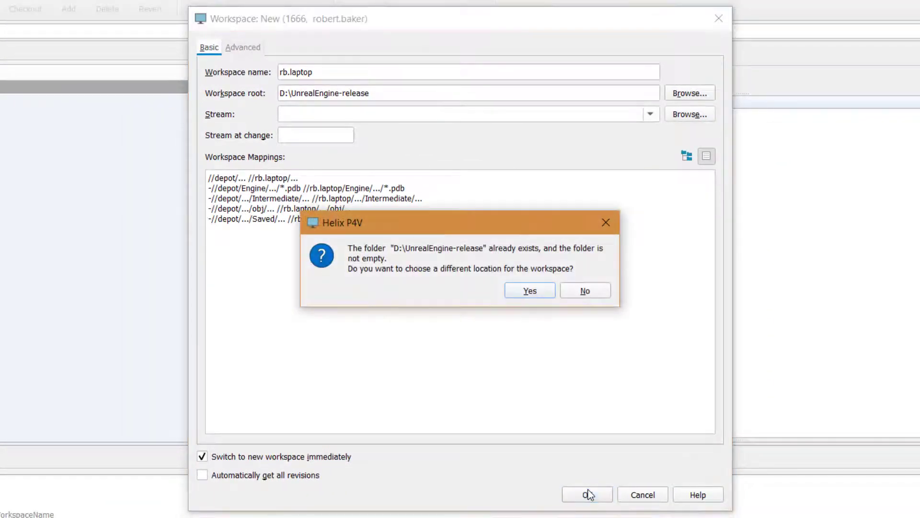
left_click(587, 291)
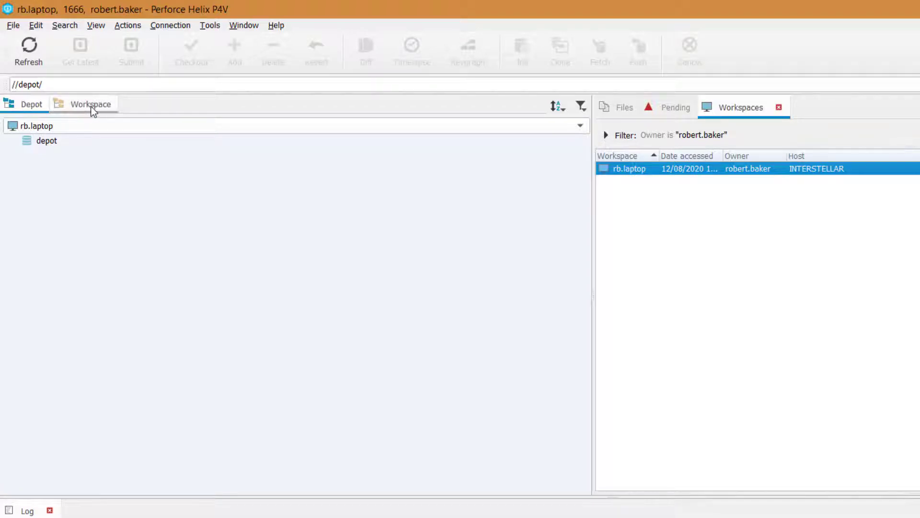
Show the local Workspace tree and expand the Engine folder.
left_click(79, 105)
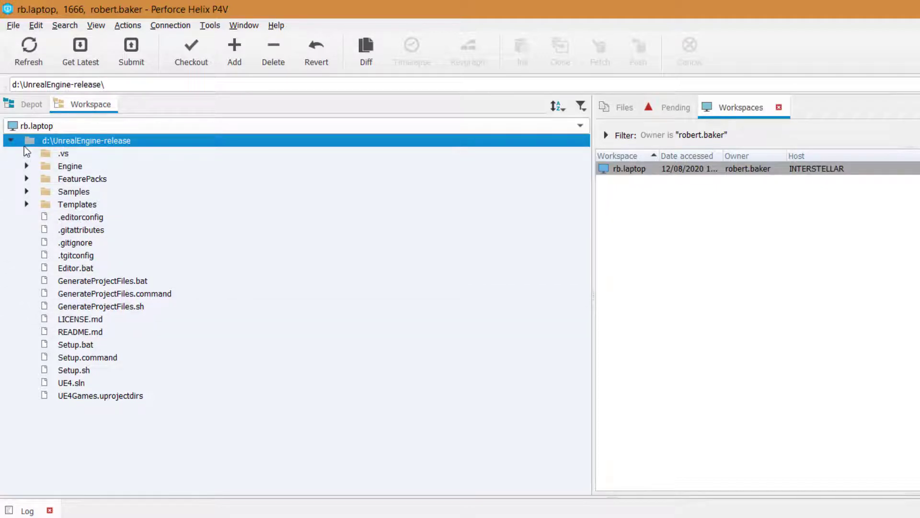
left_click(26, 166)
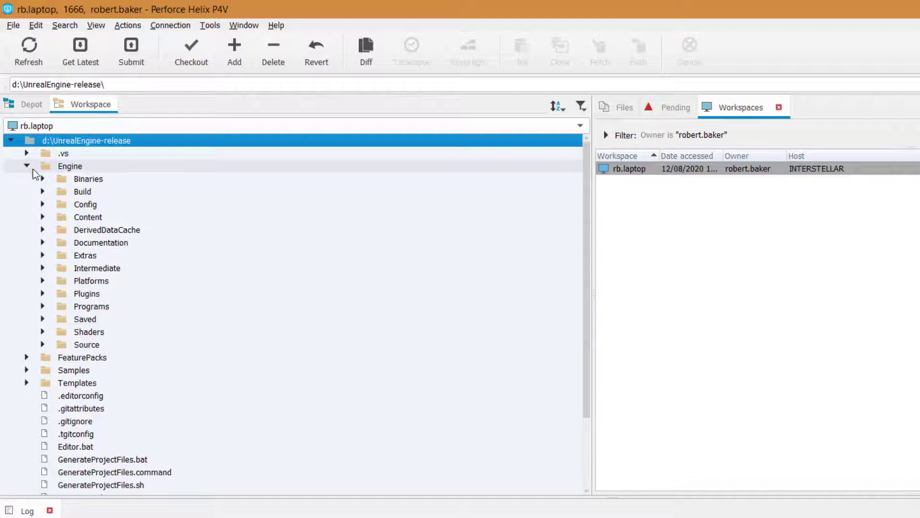
Mark Engine\Config for add in a new changelist described 'Engine\Config folder.'.
left_click(102, 207)
right_click(102, 208)
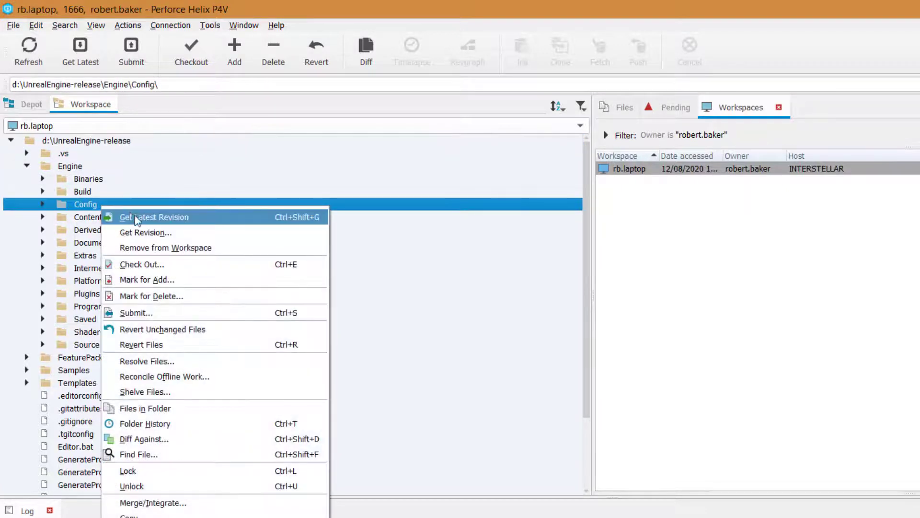
left_click(162, 278)
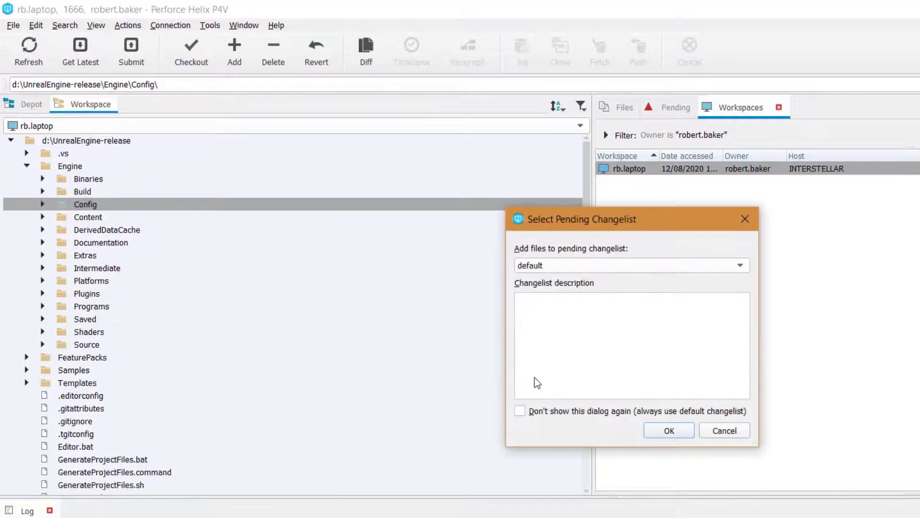
left_click(631, 263)
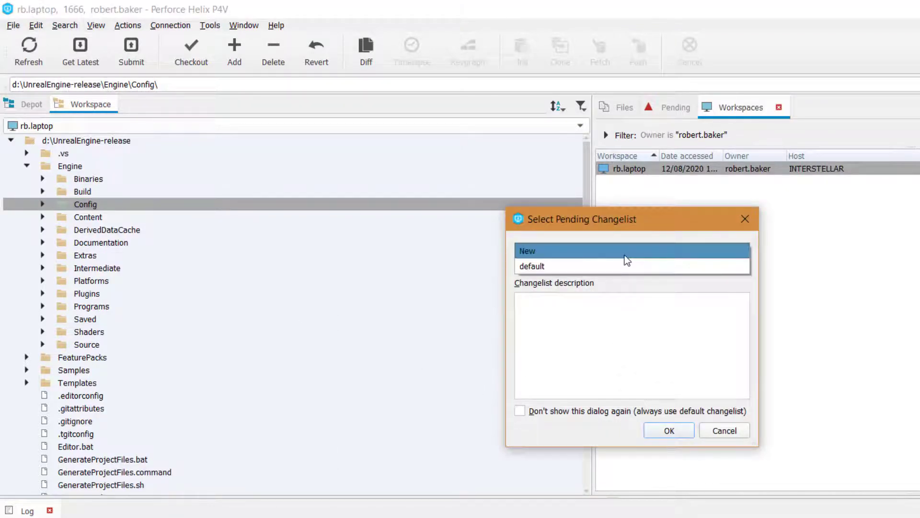
left_click(625, 250)
left_click(603, 322)
type("Engine")
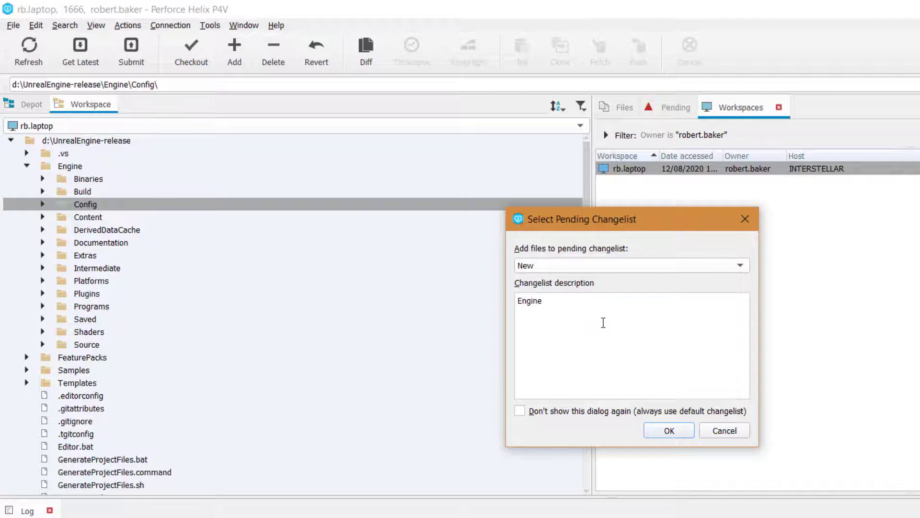
type("\\")
key("ctrl+a")
left_click(604, 322)
type("Config folder.")
left_click(681, 435)
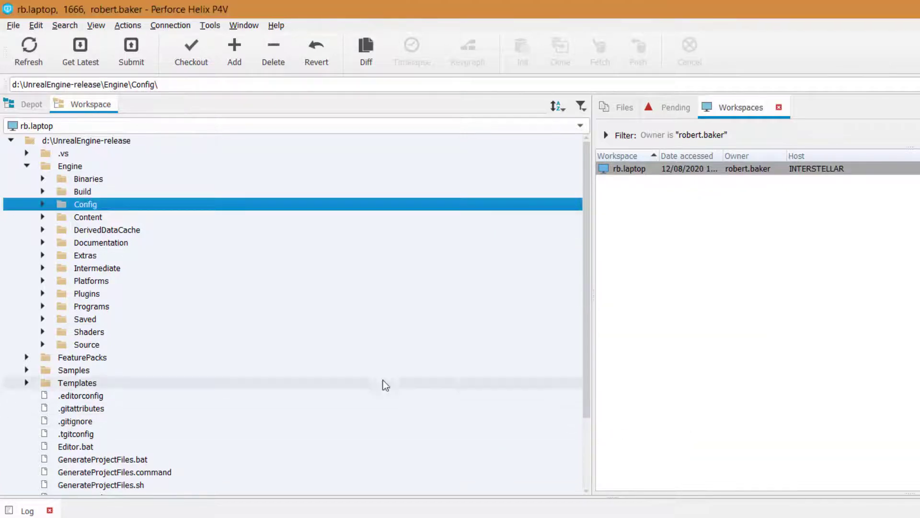
right_click(99, 218)
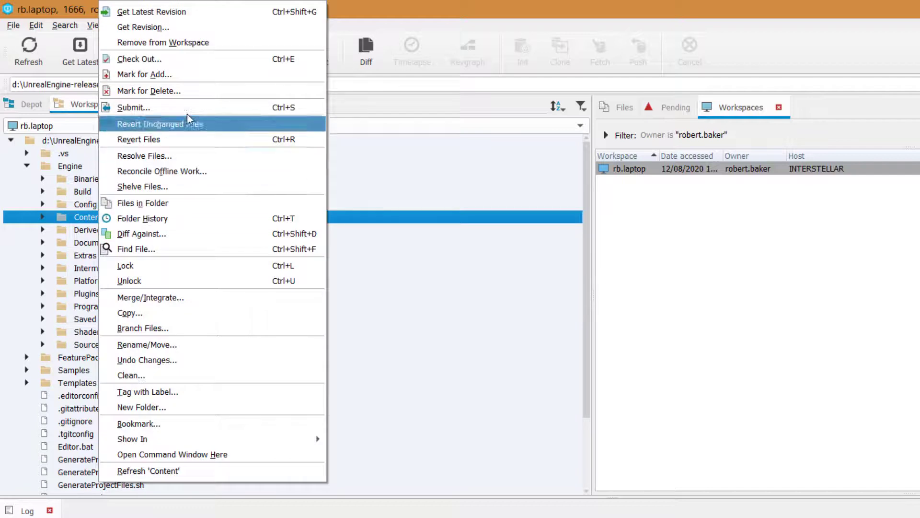
Mark Engine\Content for add in a new changelist described 'Engine\Content folder.'.
left_click(197, 76)
left_click(576, 271)
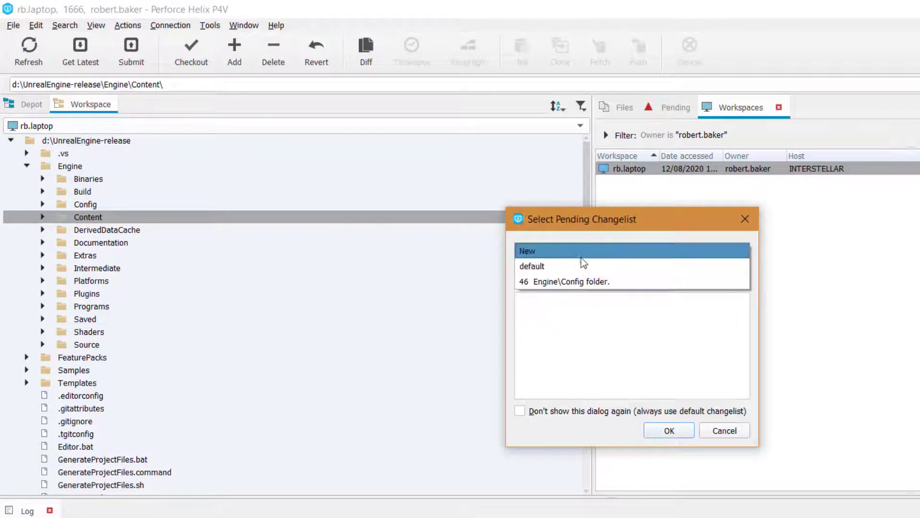
left_click(583, 254)
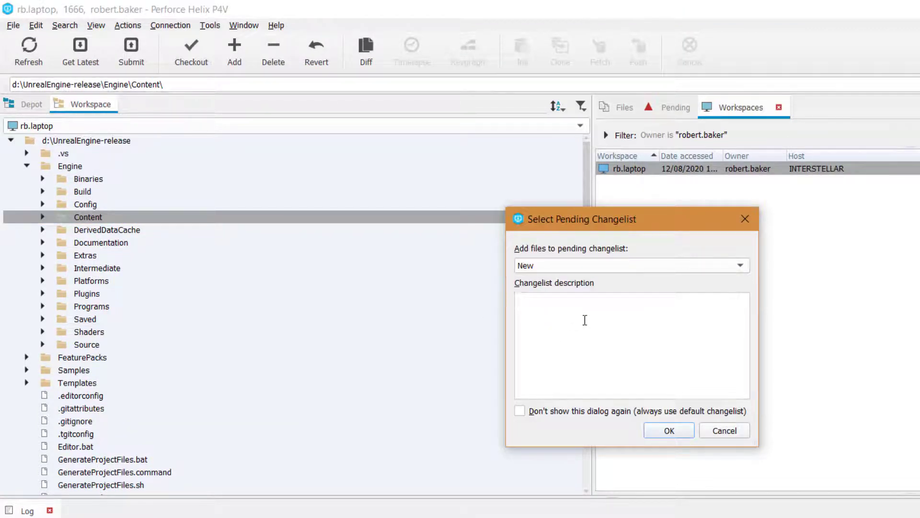
type("Engine\\Content folder.")
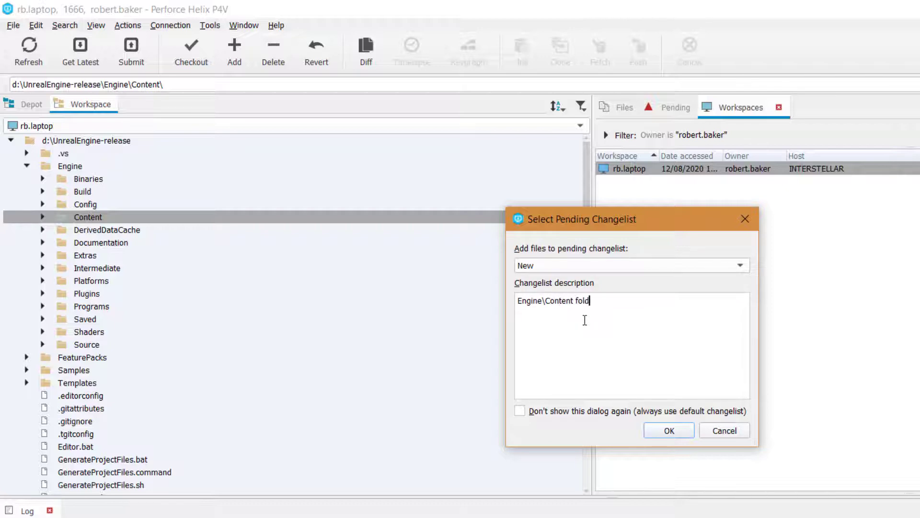
left_click(667, 429)
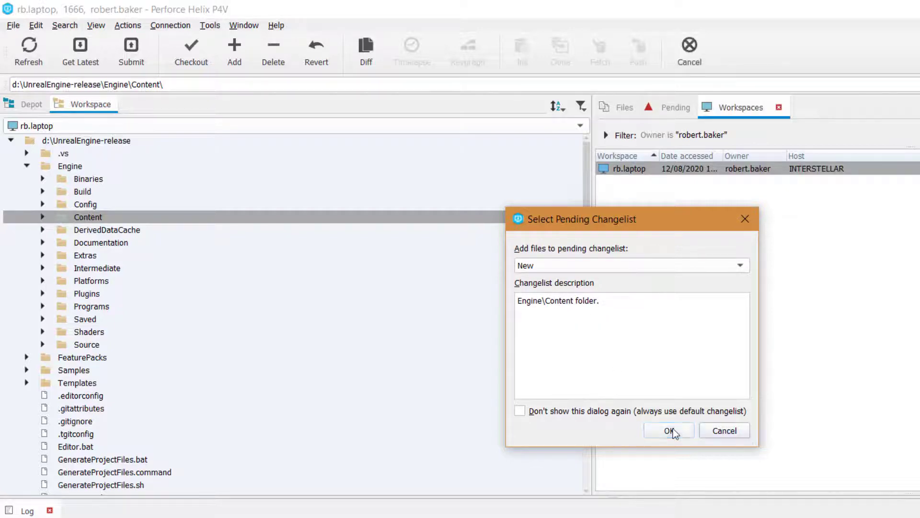
left_click(101, 333)
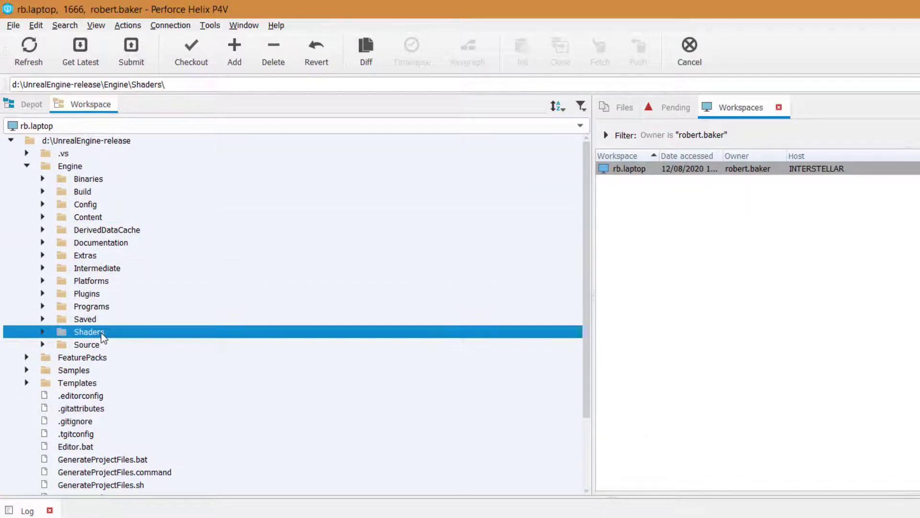
Mark the Engine Shaders folder for add in a new changelist described 'Engine\Shaders folder.'.
right_click(102, 332)
left_click(174, 281)
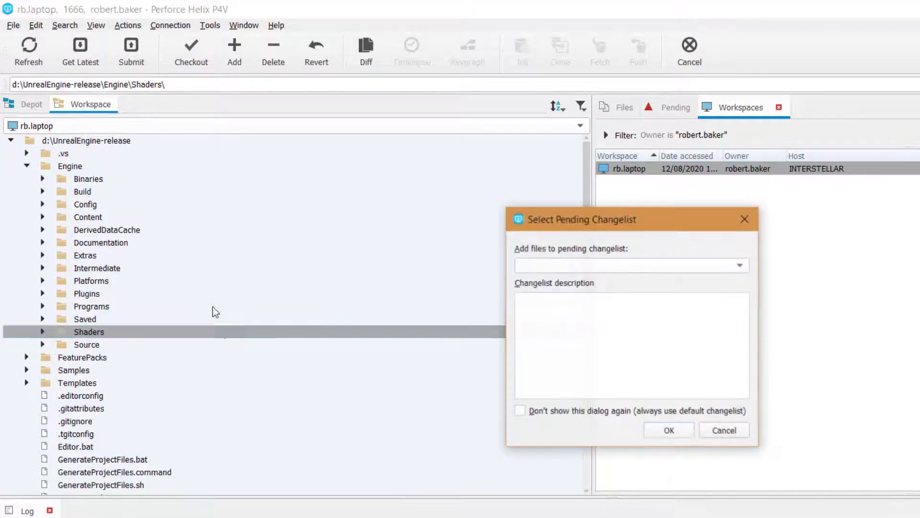
left_click(645, 267)
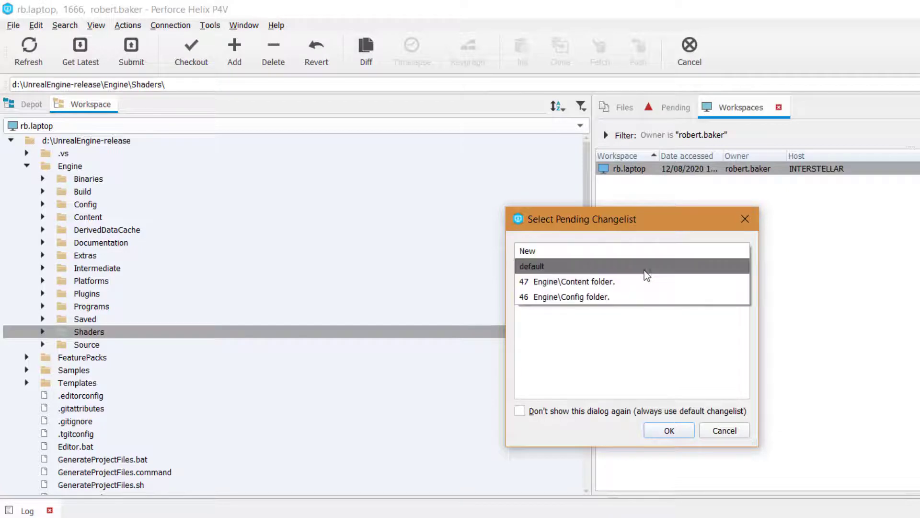
left_click(622, 249)
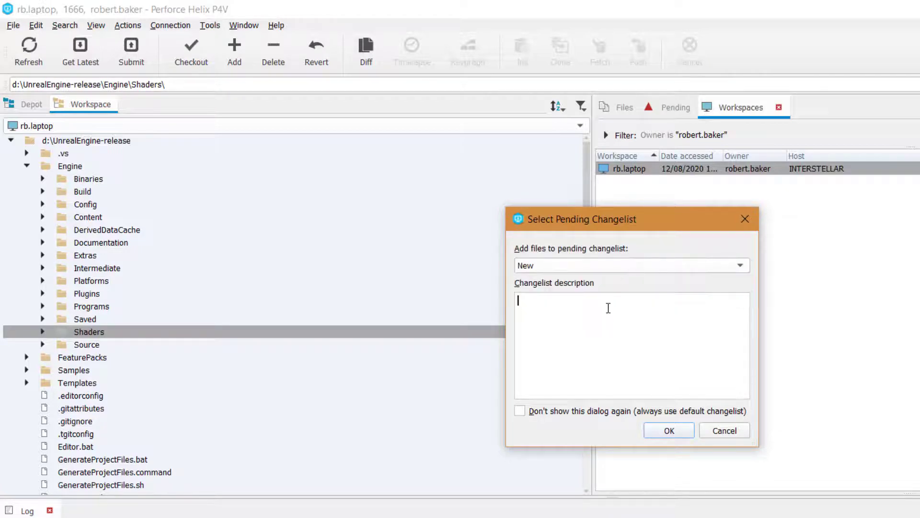
type("Engine\\Shaders fo")
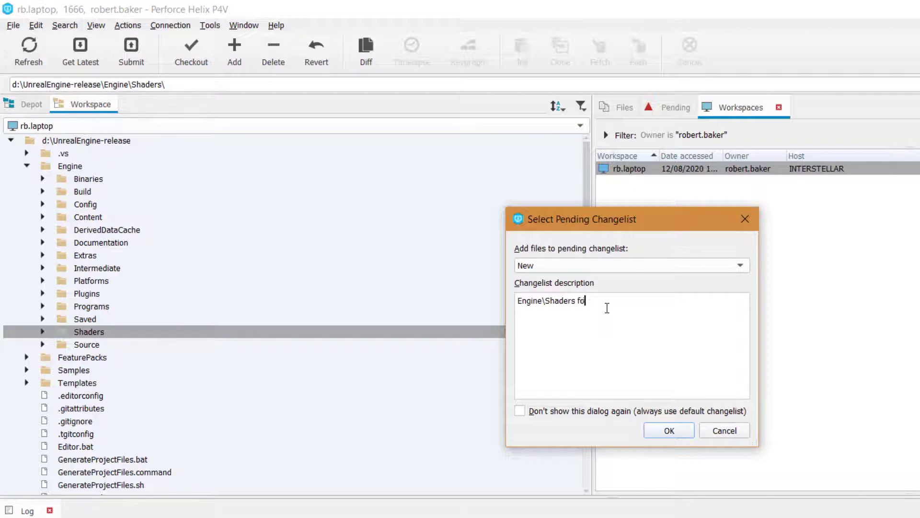
type("lder.")
left_click(681, 430)
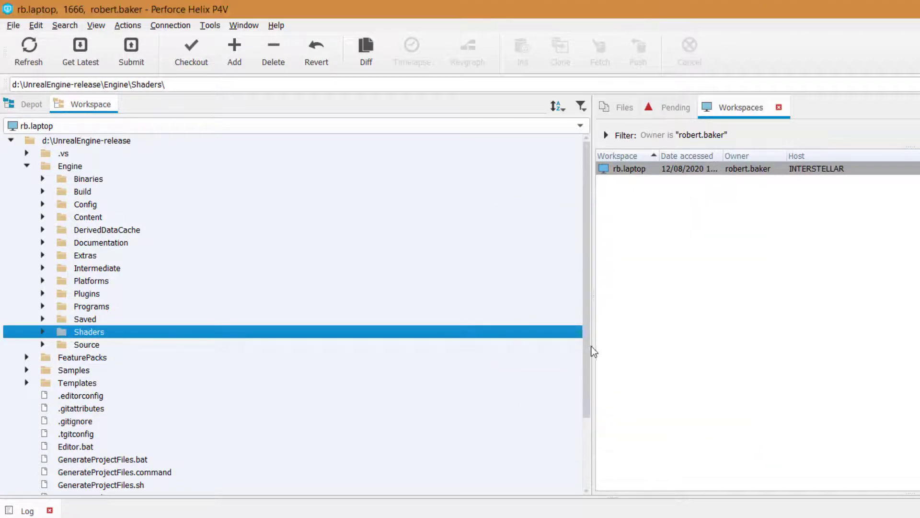
Widen the changelist panel, show pending changelists, and inspect the files in changelists 46 and 48.
left_click_drag(590, 348, 345, 344)
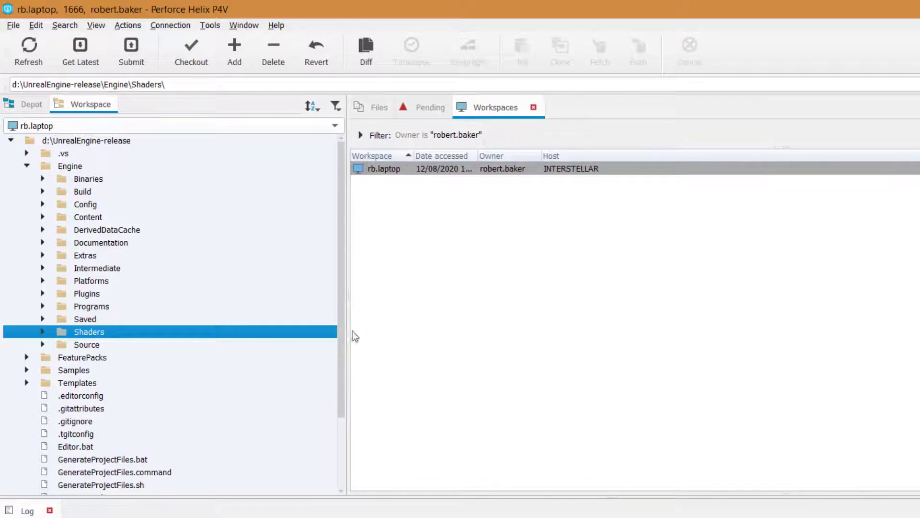
left_click(433, 108)
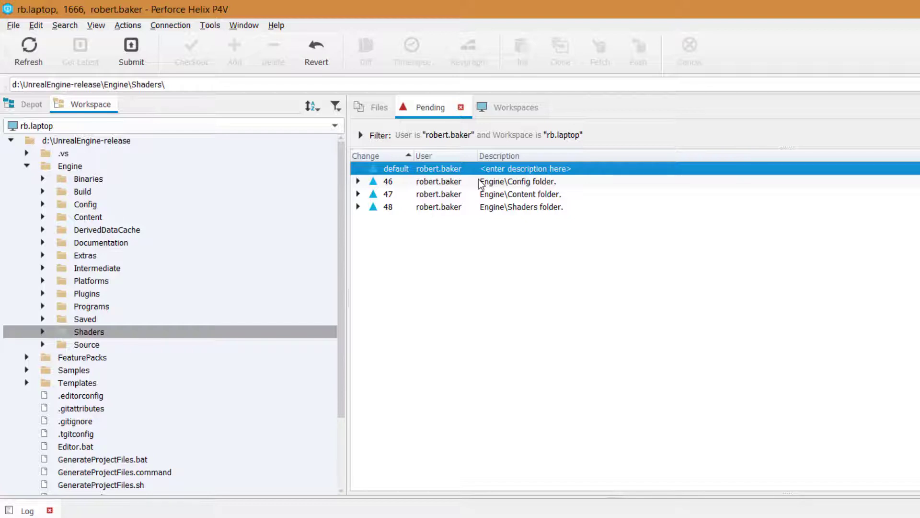
left_click(357, 181)
scroll(625, 316, "down", 14)
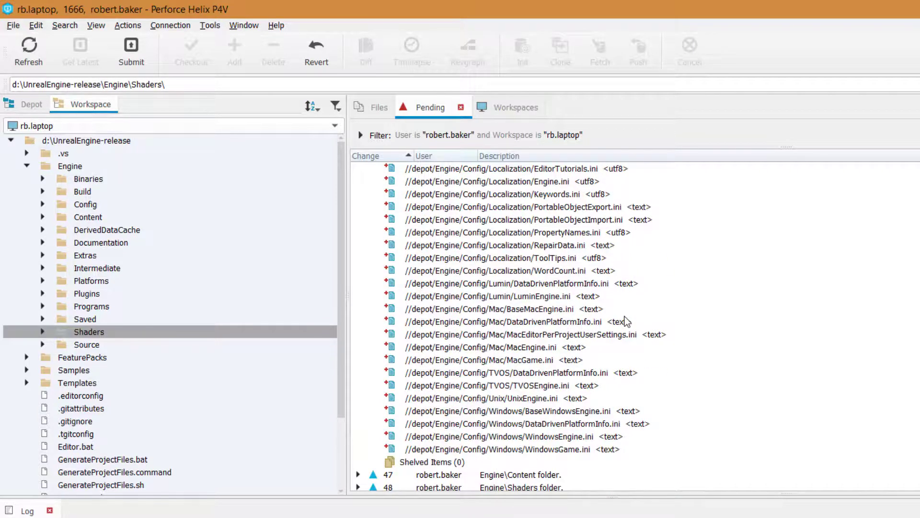
scroll(626, 316, "up", 15)
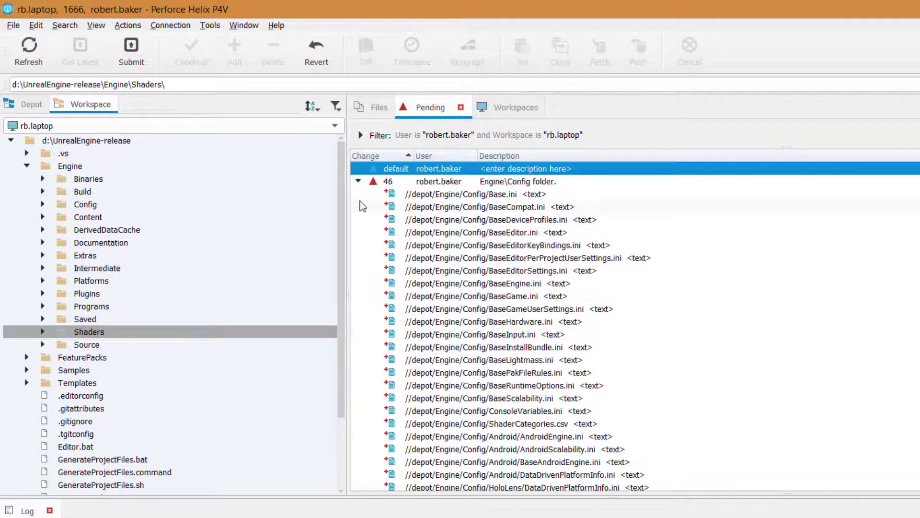
left_click(360, 183)
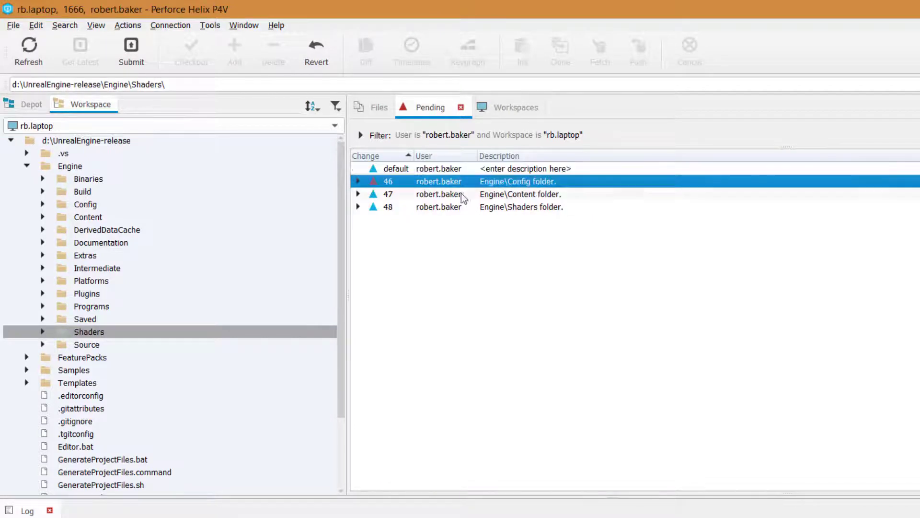
left_click(359, 206)
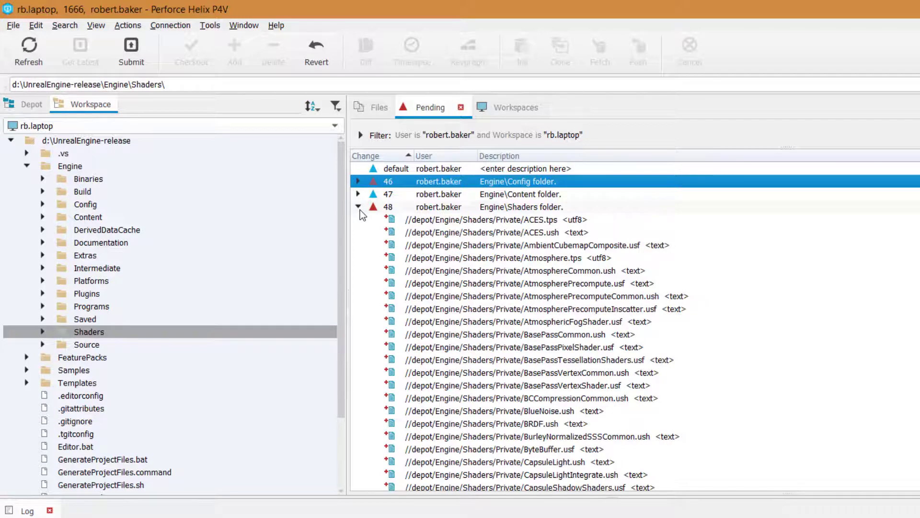
left_click(360, 210)
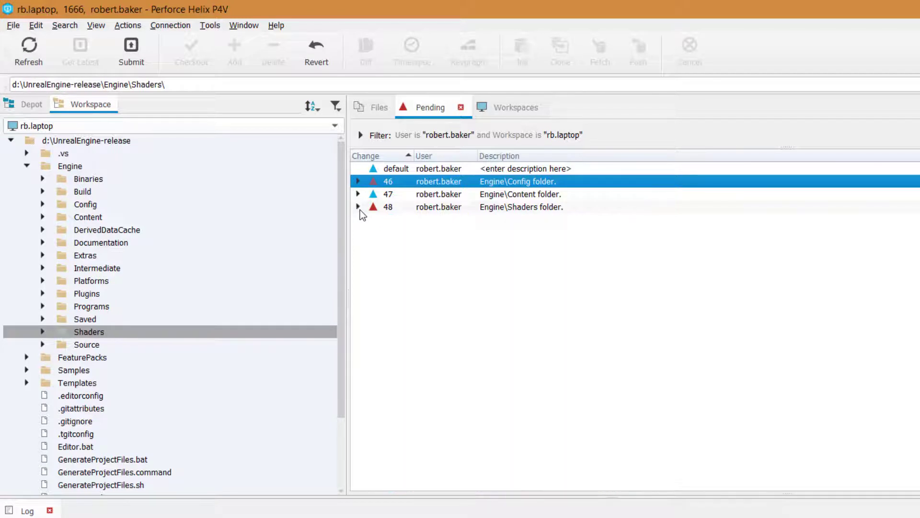
Submit pending changelist 46 to the depot.
right_click(438, 184)
left_click(544, 190)
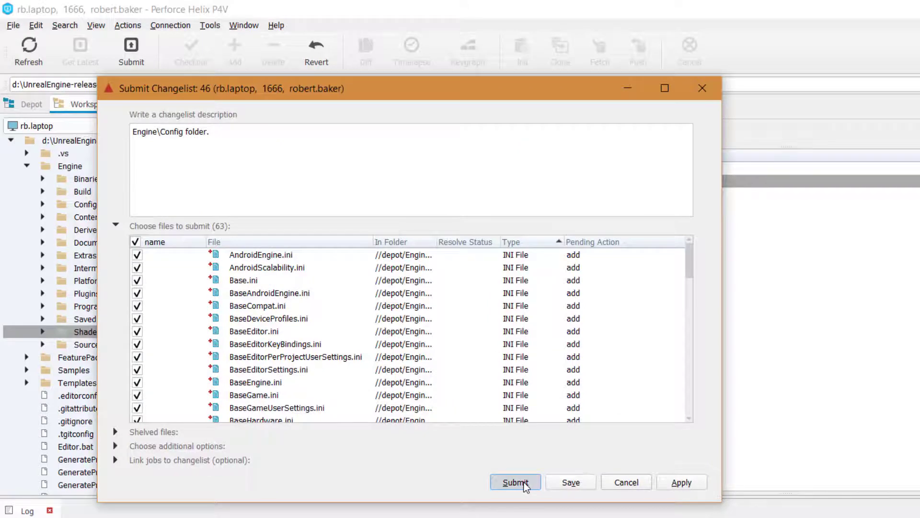
left_click(516, 482)
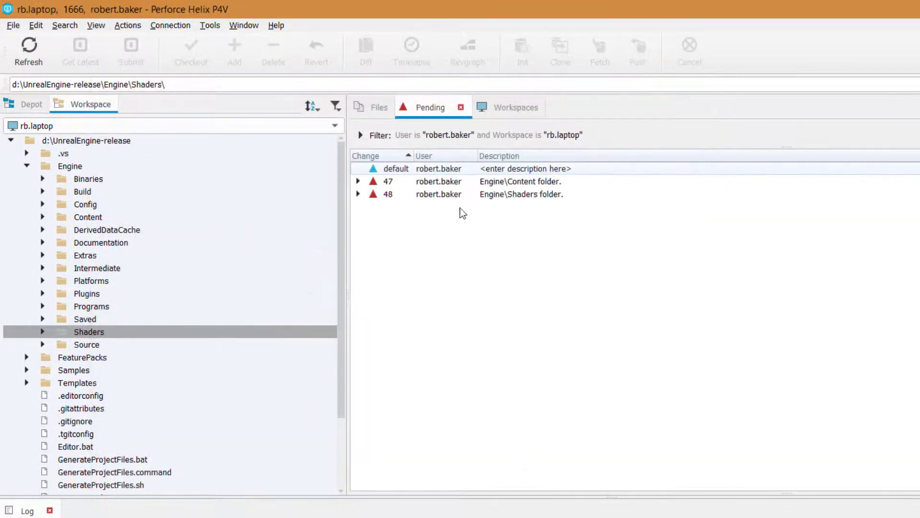
Submit changelist 47 with its 23408 Engine\Content files to the depot.
left_click(465, 182)
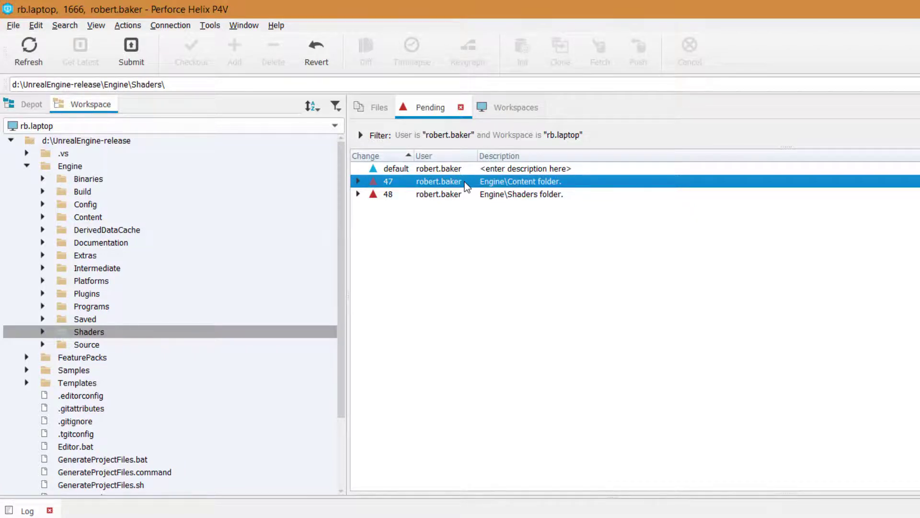
right_click(465, 183)
left_click(495, 203)
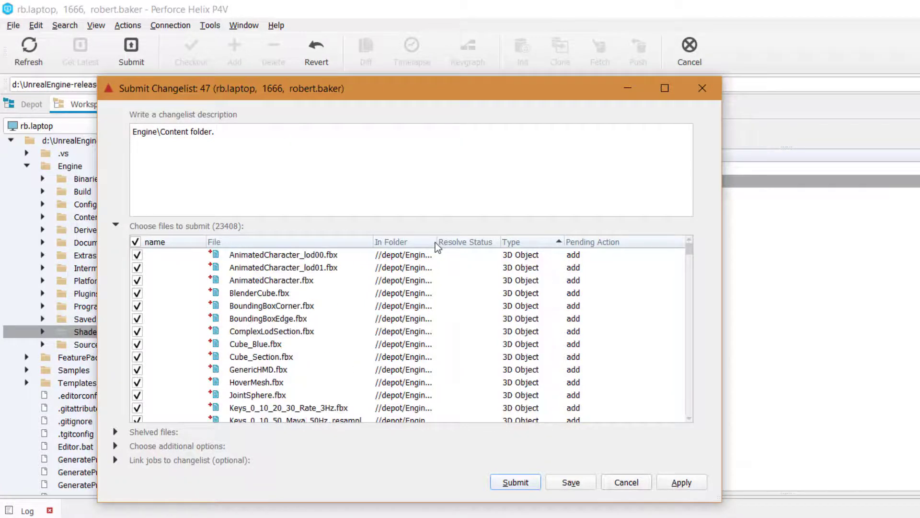
left_click(528, 482)
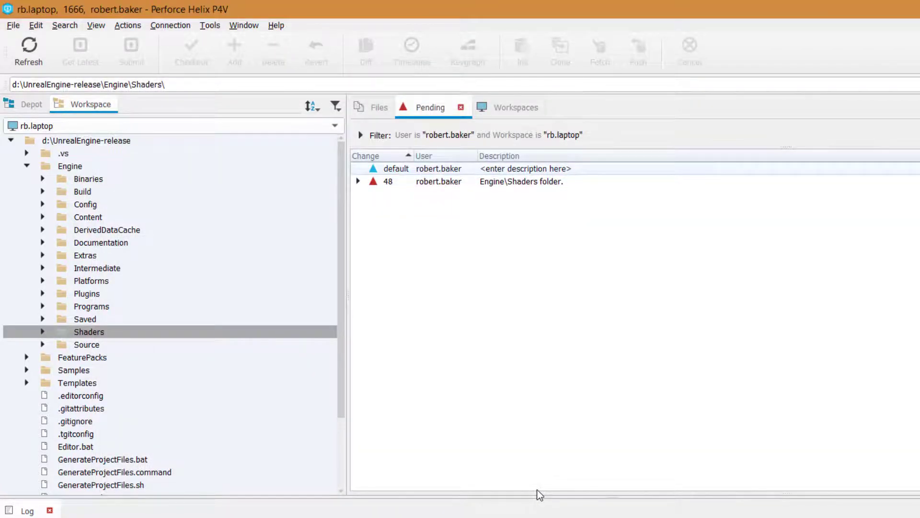
Submit changelist 48 with its 589 Engine\Shaders files to the depot.
left_click(432, 187)
right_click(435, 183)
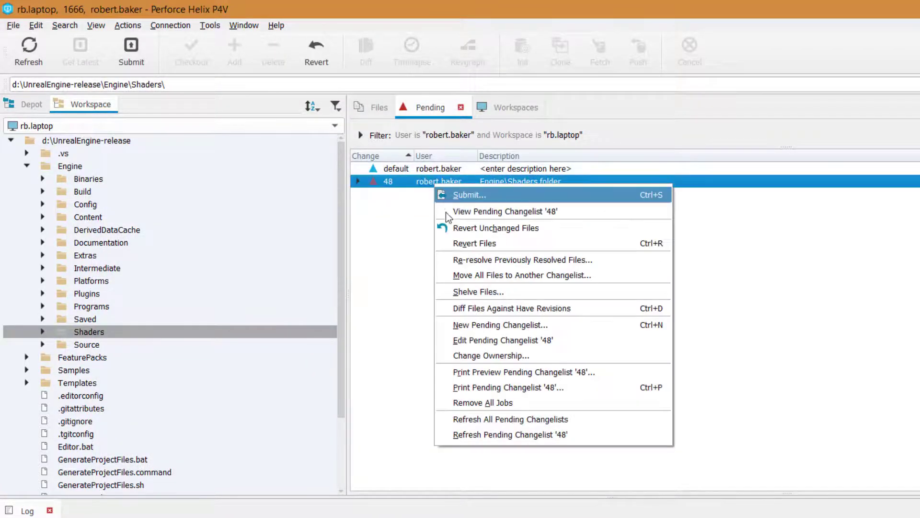
left_click(474, 196)
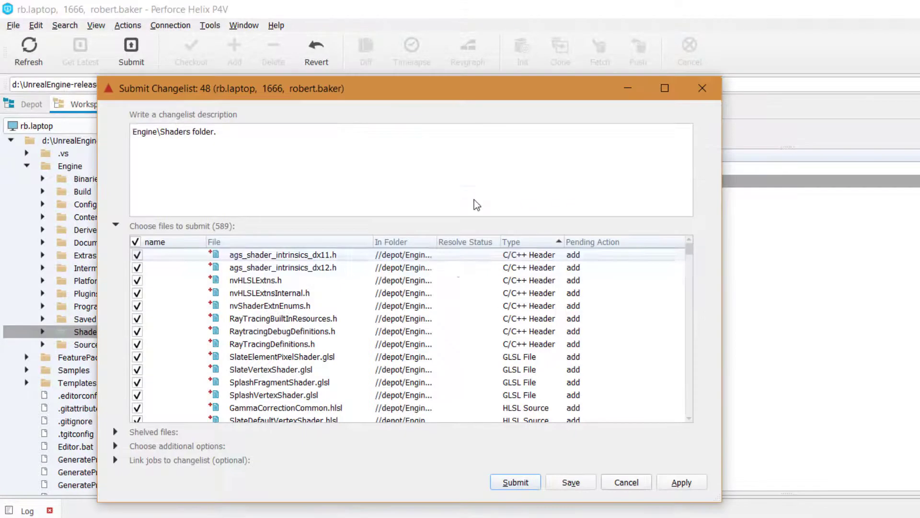
left_click(519, 486)
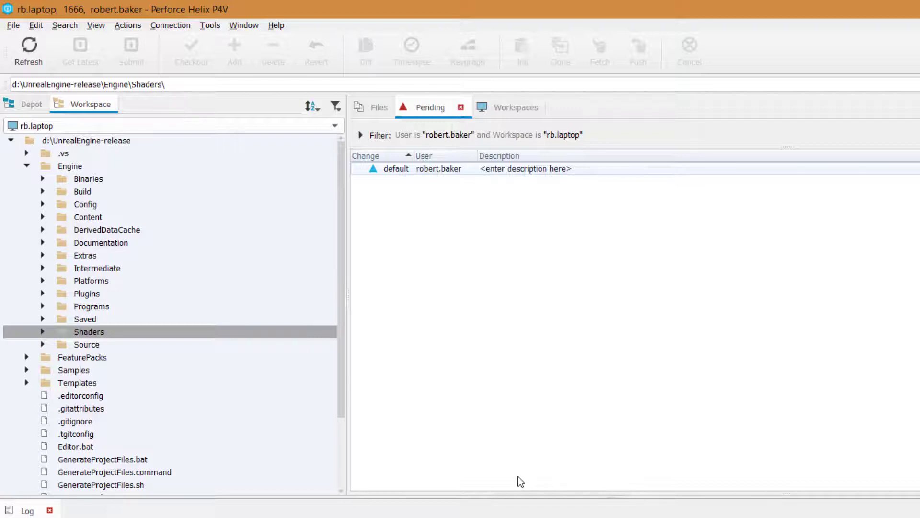
Mark Engine\Programs for add in new changelist 52 described 'Engine\Programs folder.'.
left_click(135, 309)
right_click(135, 314)
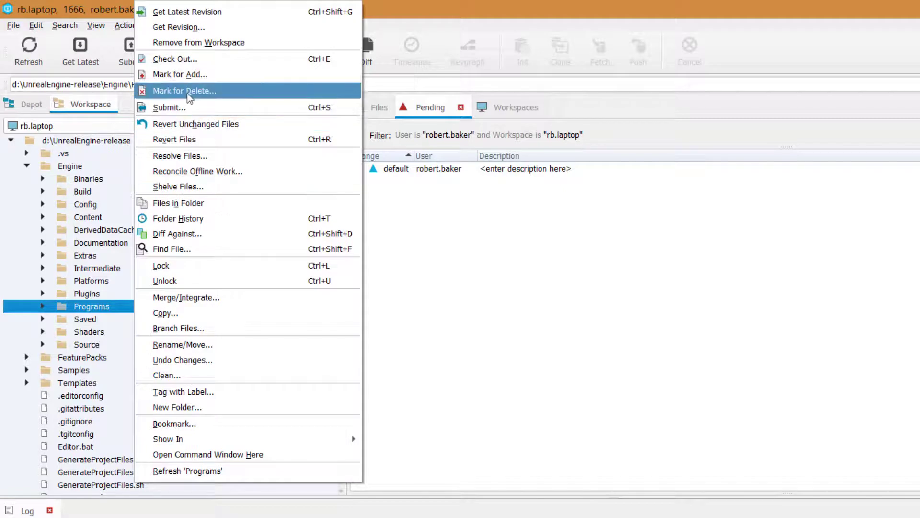
left_click(191, 76)
left_click(549, 266)
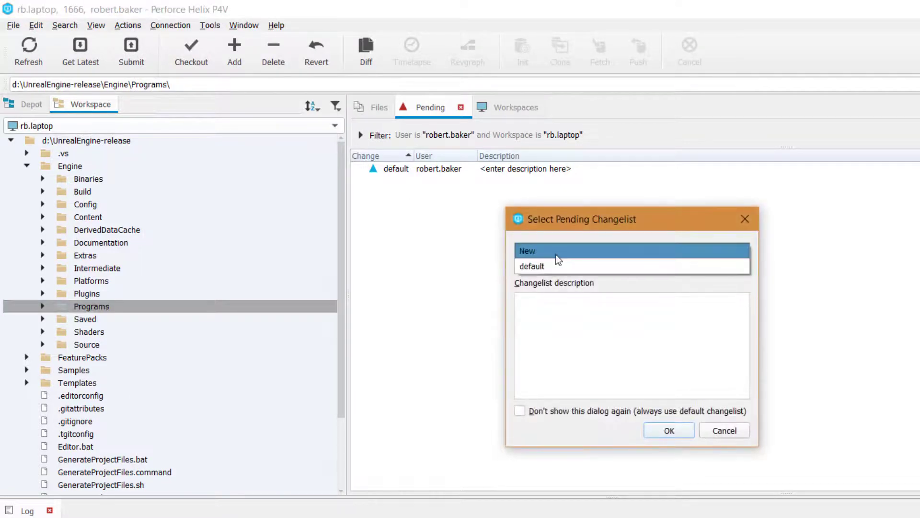
left_click(556, 250)
type("Engine\\Pr")
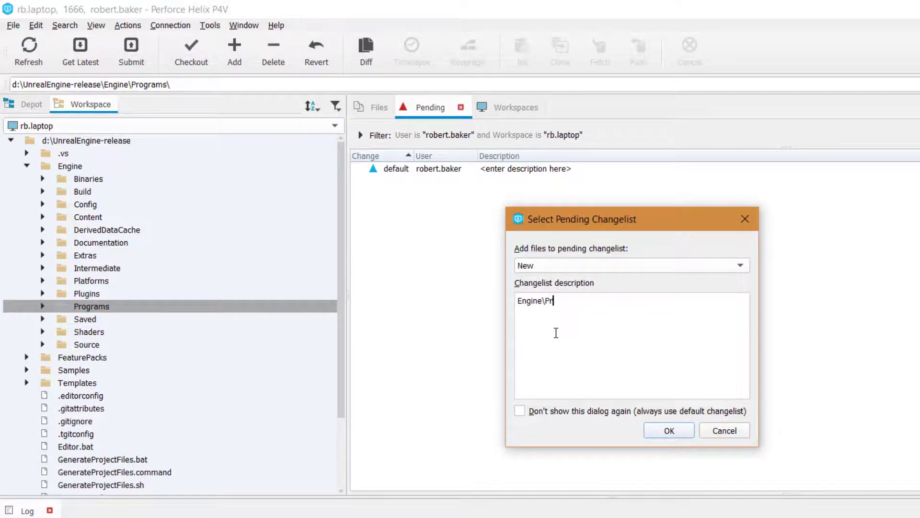
type("ograms folder.")
left_click(677, 429)
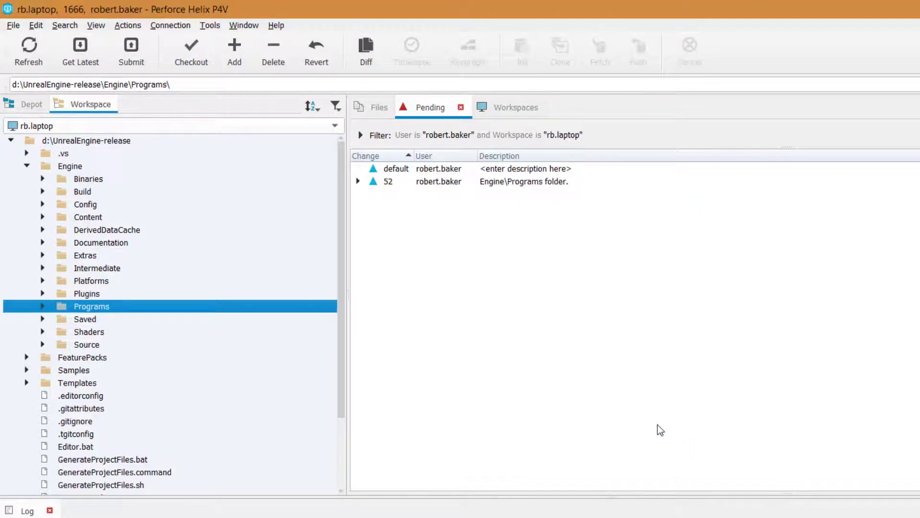
Revert the UnrealBuildTool log files, Log_UHT through Log.txt, from changelist 52.
left_click(358, 182)
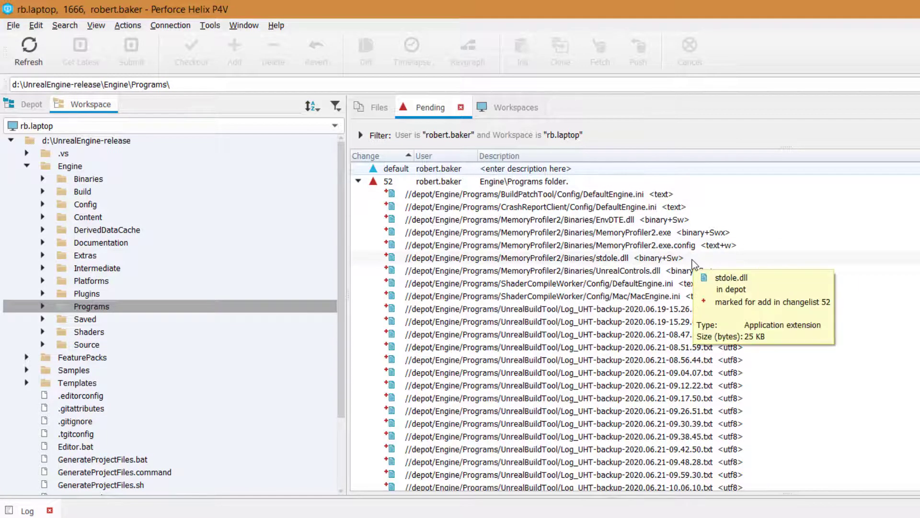
left_click(738, 310)
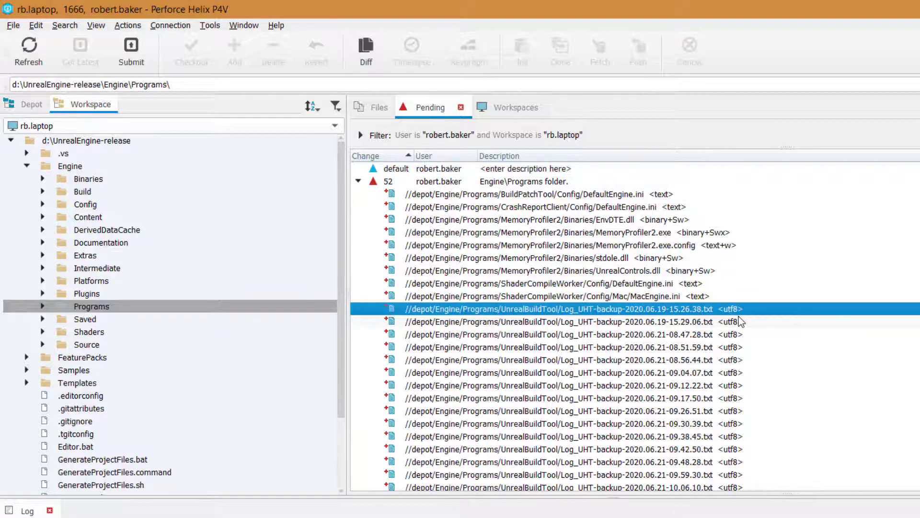
scroll(742, 317, "down", 15)
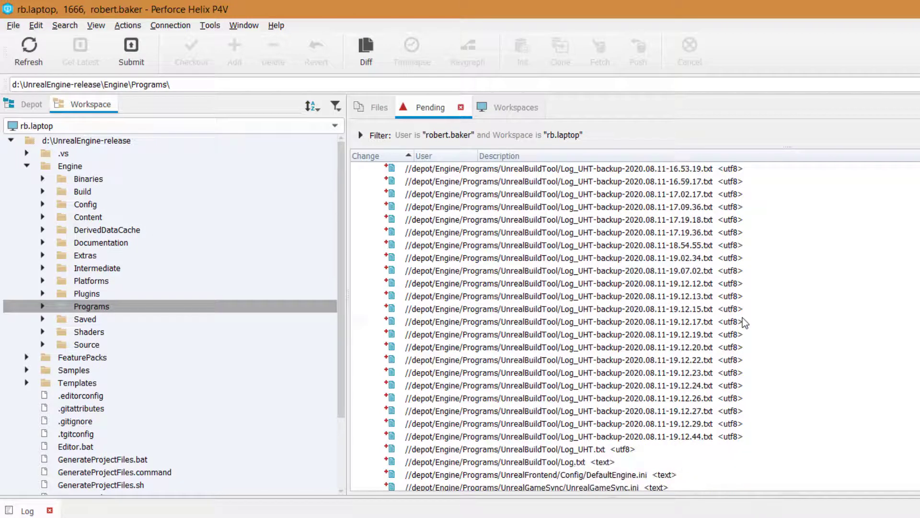
scroll(742, 317, "down", 3)
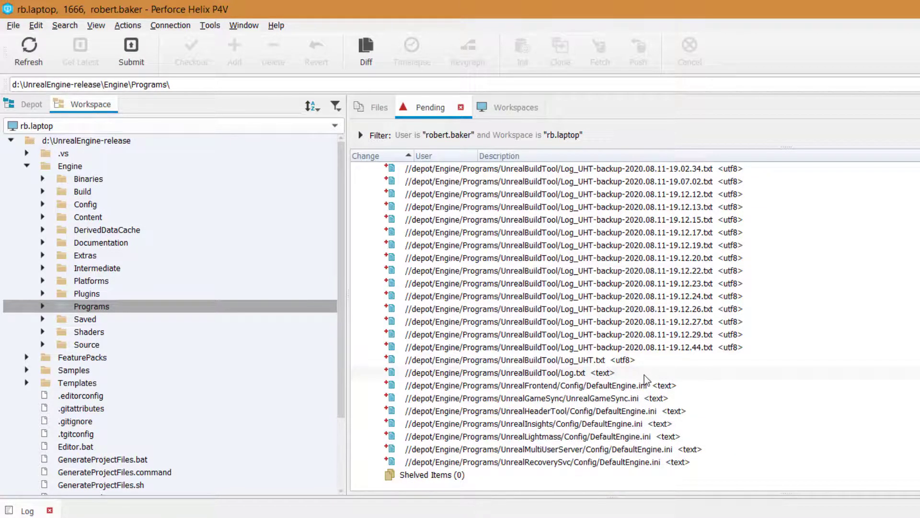
left_click(645, 375, "shift")
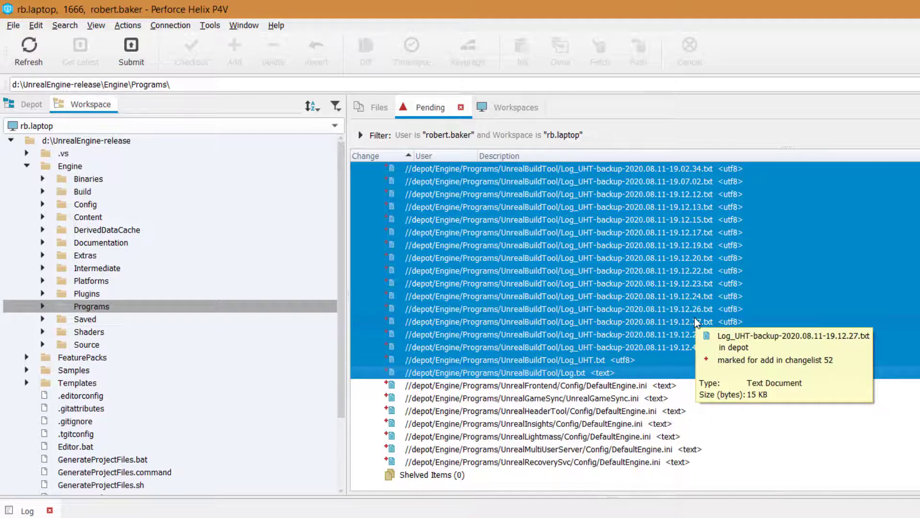
right_click(696, 319)
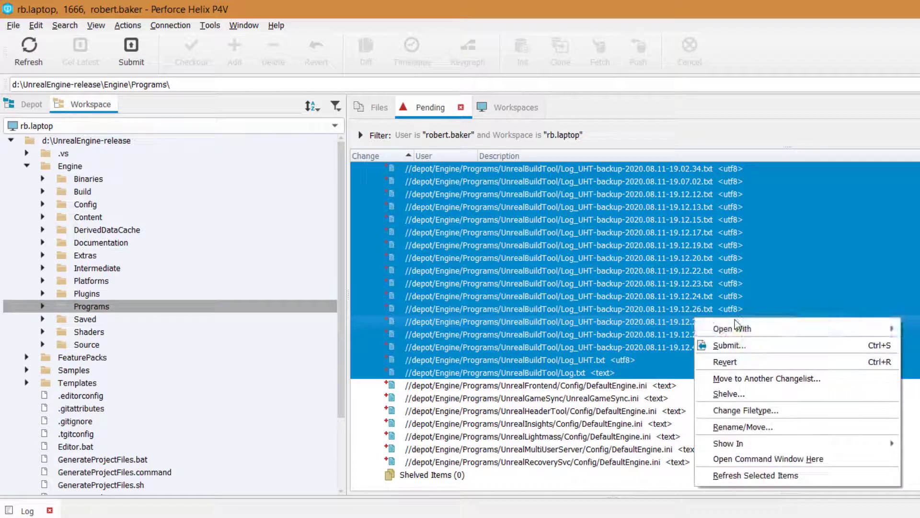
left_click(738, 360)
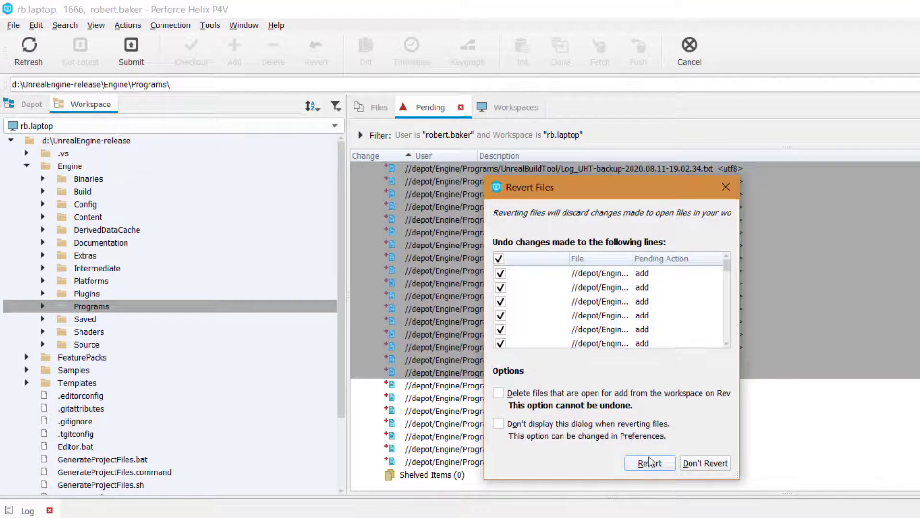
left_click(650, 462)
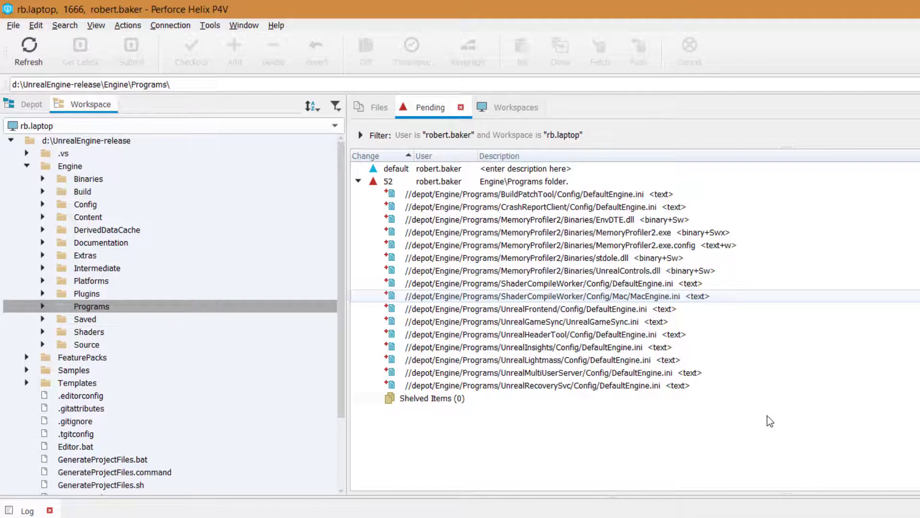
Check the MemoryProfiler2.exe, stdole.dll and MemoryProfiler2.exe.config entries, then clear the selection.
left_click(723, 235)
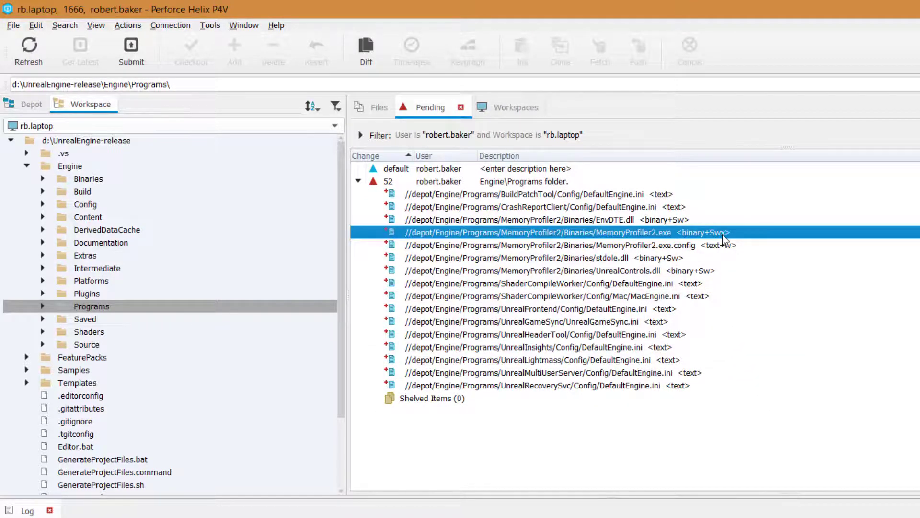
left_click(678, 260)
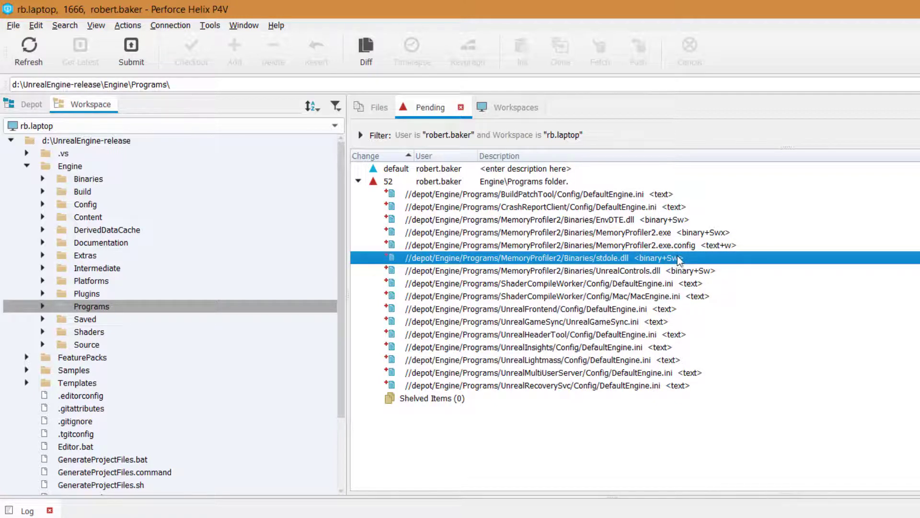
left_click(713, 240)
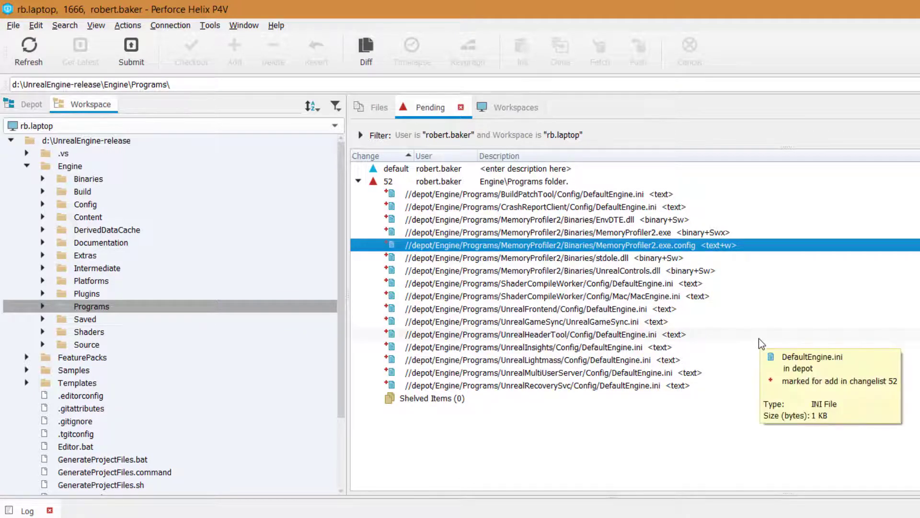
left_click(648, 452)
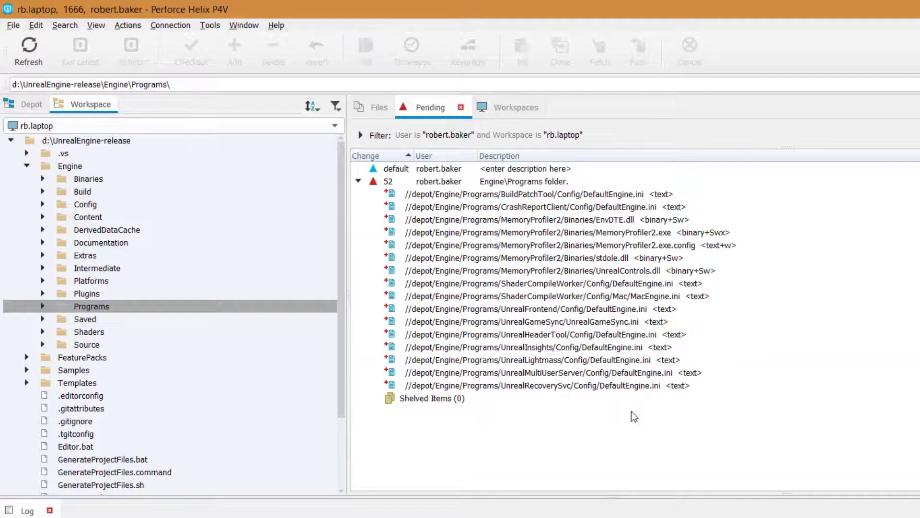
Submit changelist 52 with its 16 Engine\Programs files to the depot.
right_click(543, 180)
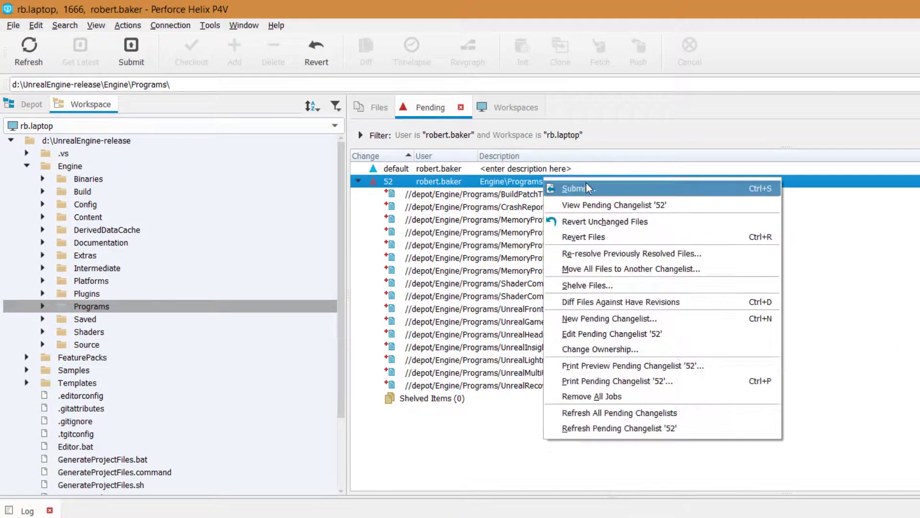
left_click(585, 185)
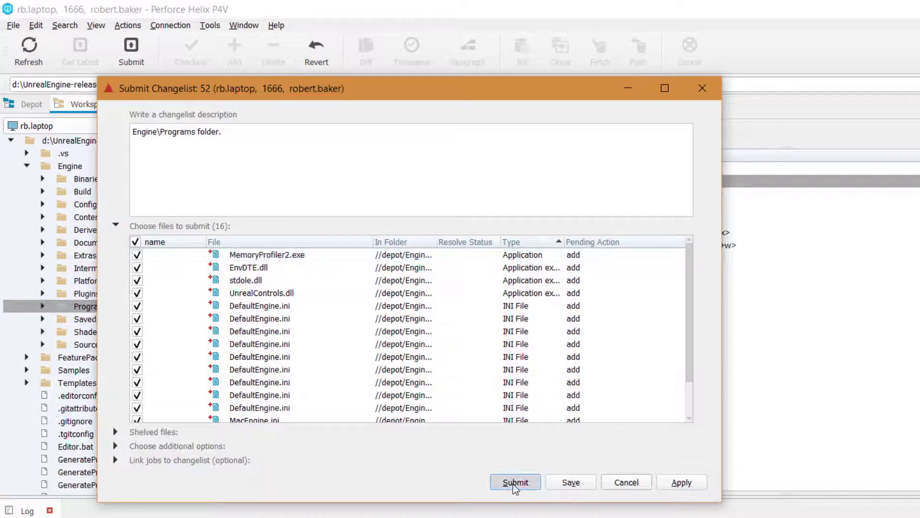
left_click(515, 482)
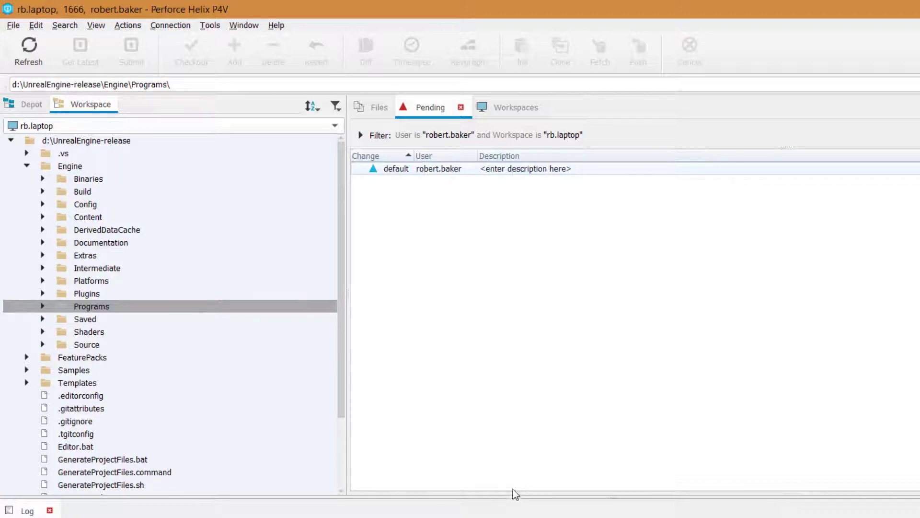
Browse the depot's Config, Programs, Shaders and Private folders, then return to the Workspace tree.
left_click(33, 105)
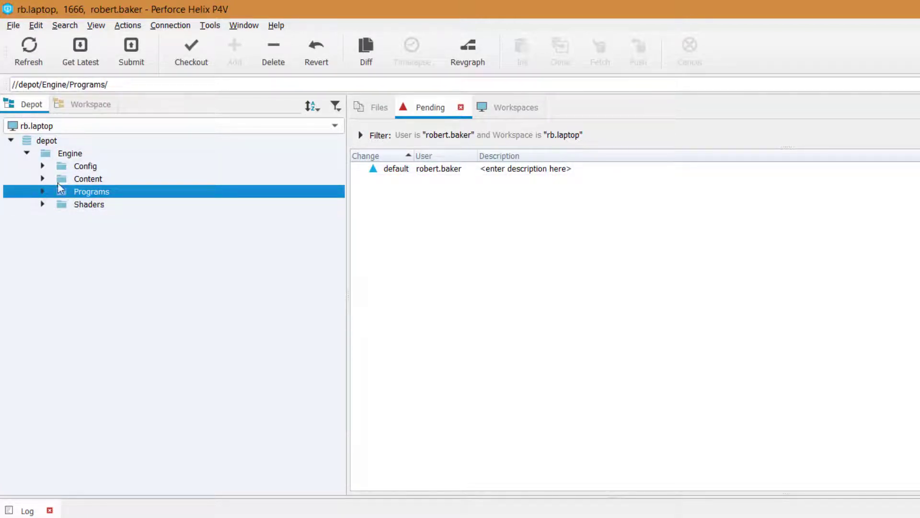
left_click(42, 166)
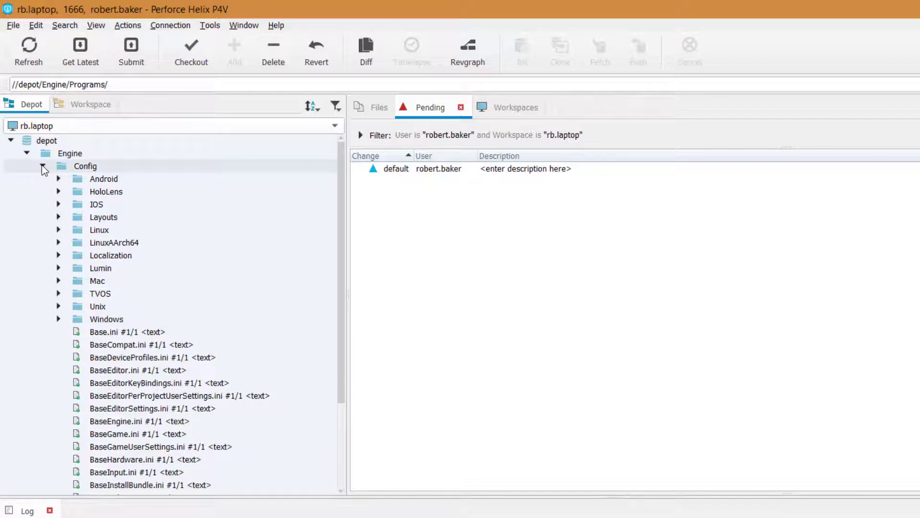
left_click(42, 165)
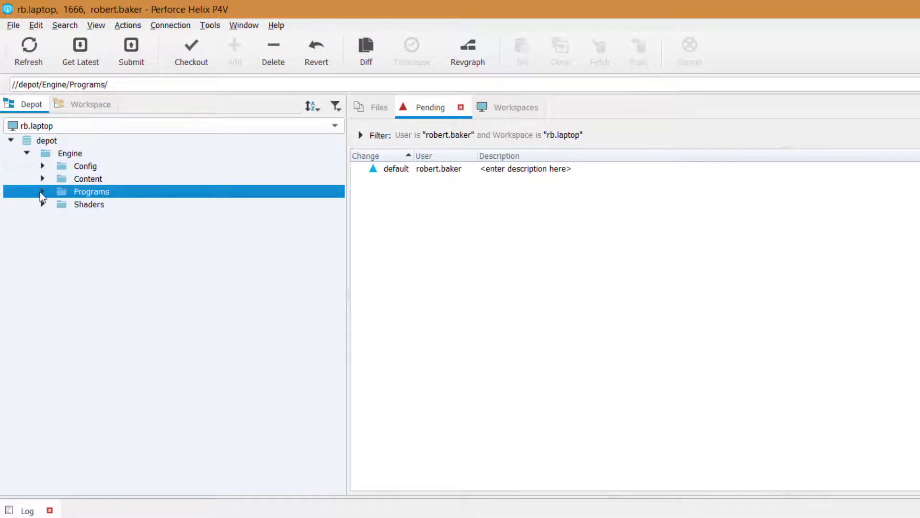
left_click(39, 192)
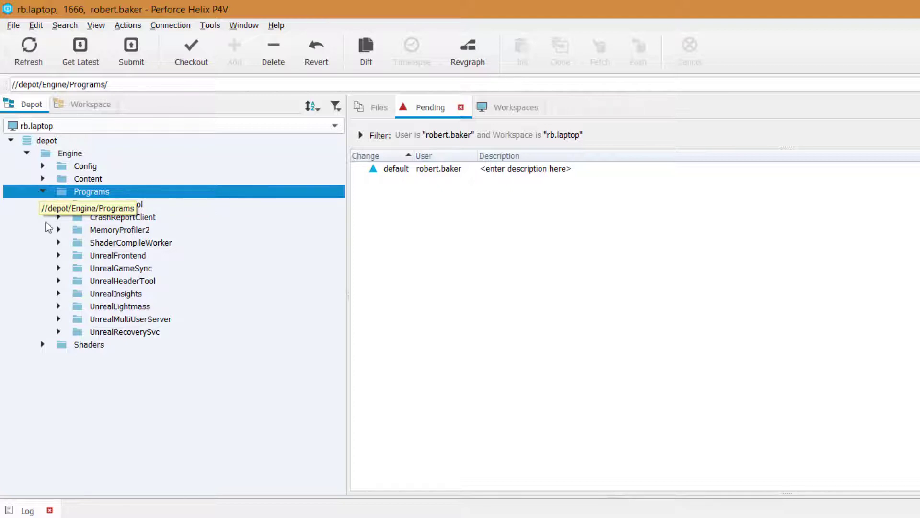
left_click(41, 191)
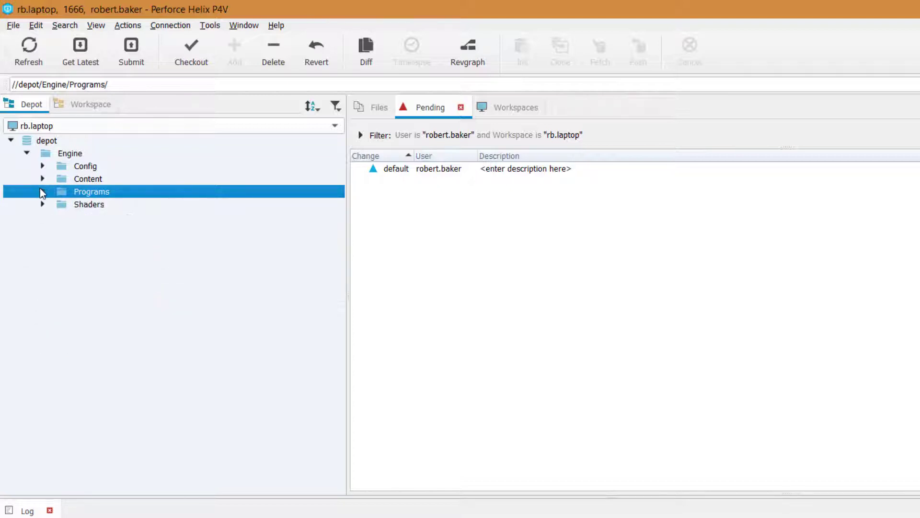
left_click(42, 204)
left_click(58, 217)
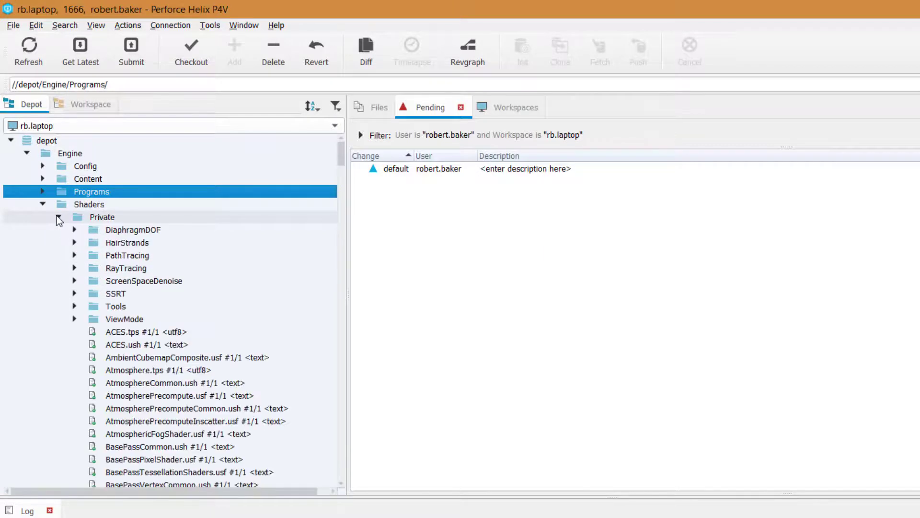
left_click(58, 217)
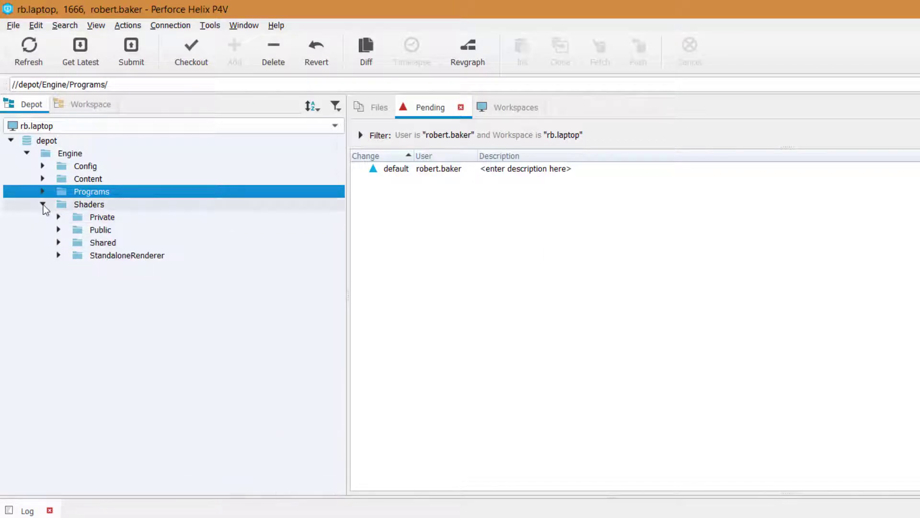
left_click(42, 204)
left_click(70, 105)
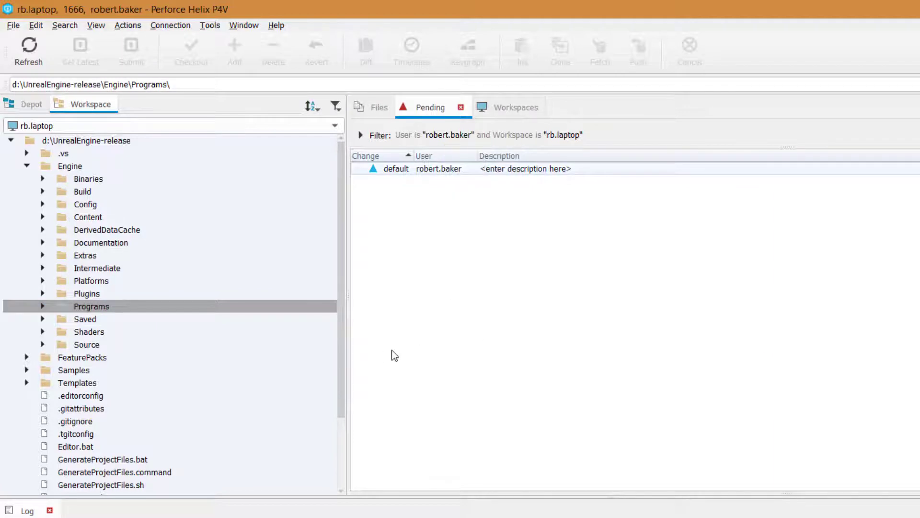
Mark Engine\Documentation for add in new changelist 53 described 'Engine\Documentation folder.'.
left_click(132, 244)
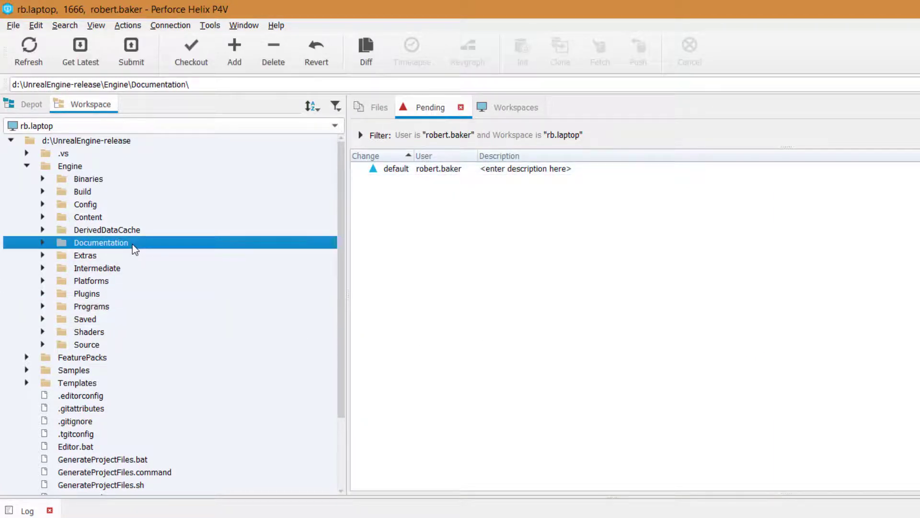
right_click(132, 244)
left_click(202, 77)
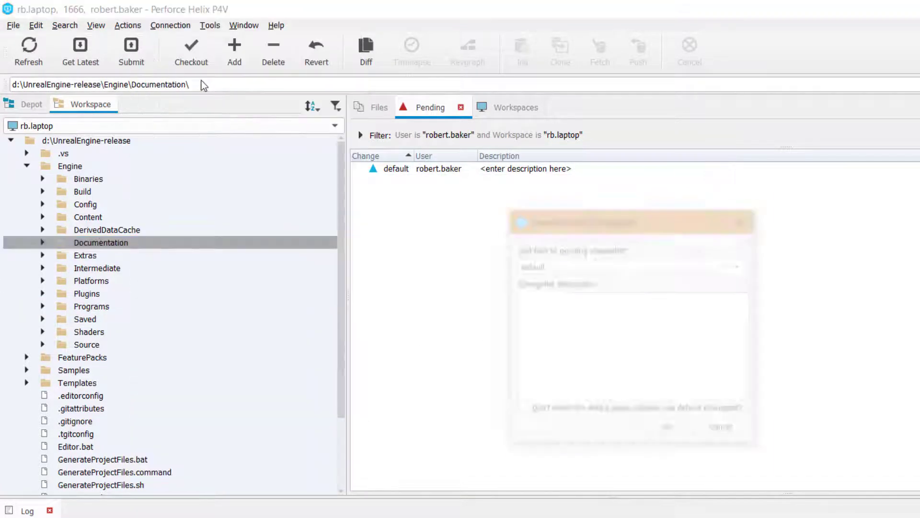
left_click(637, 261)
left_click(626, 256)
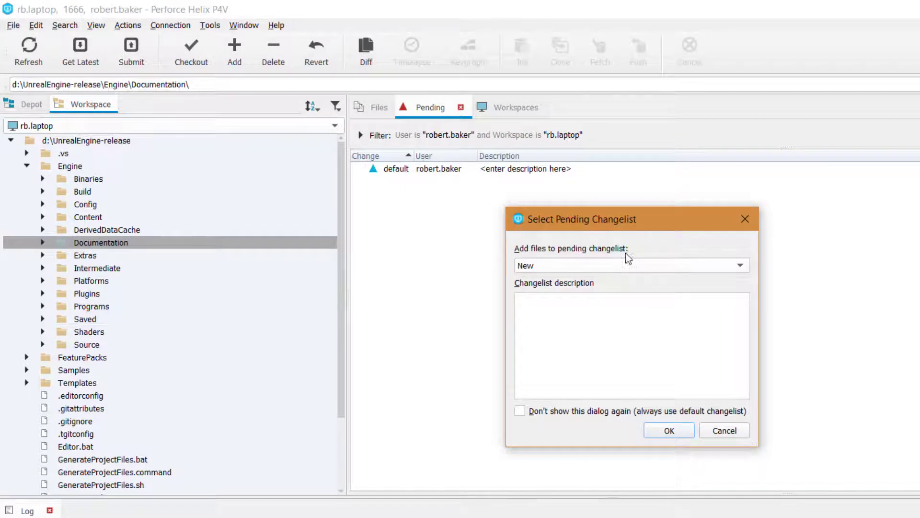
left_click(610, 351)
type("Engine\\Documentation folder.")
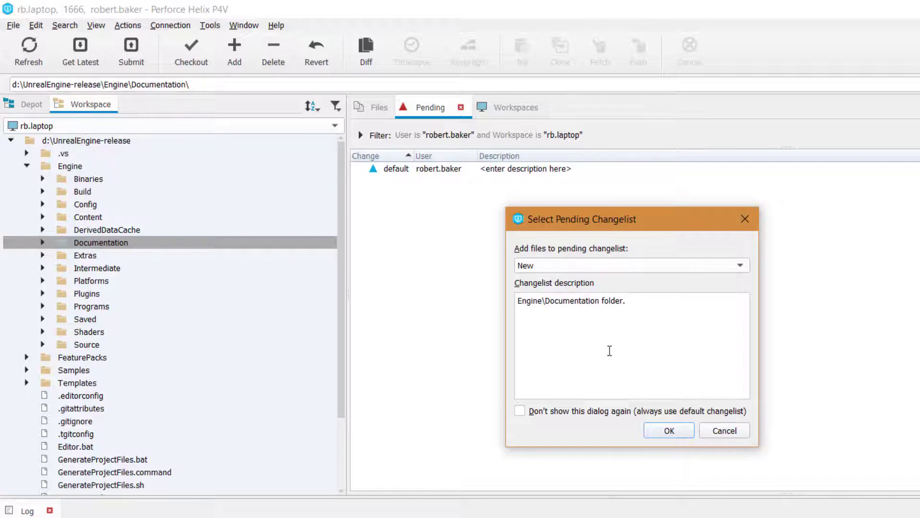
left_click(670, 431)
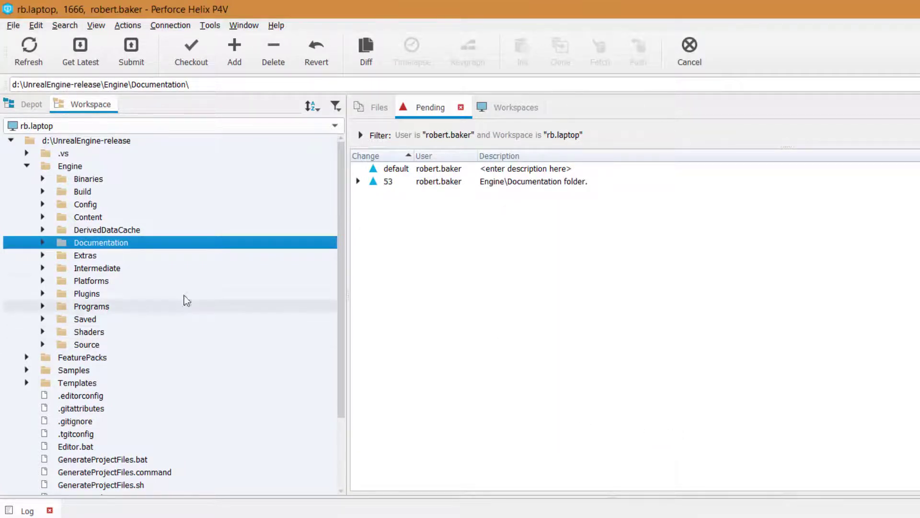
left_click(118, 257)
Mark Engine\Extras for add in a new changelist described 'Engine\Extras folder.'.
right_click(116, 259)
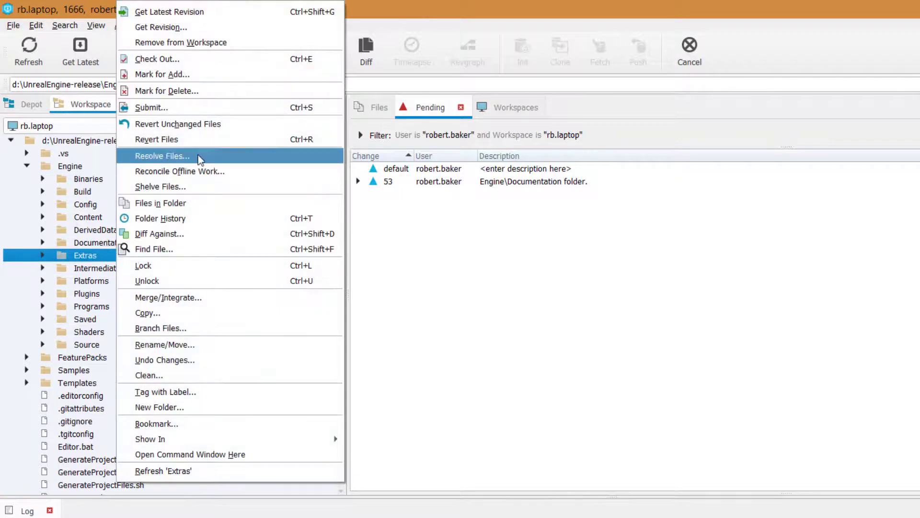
left_click(232, 77)
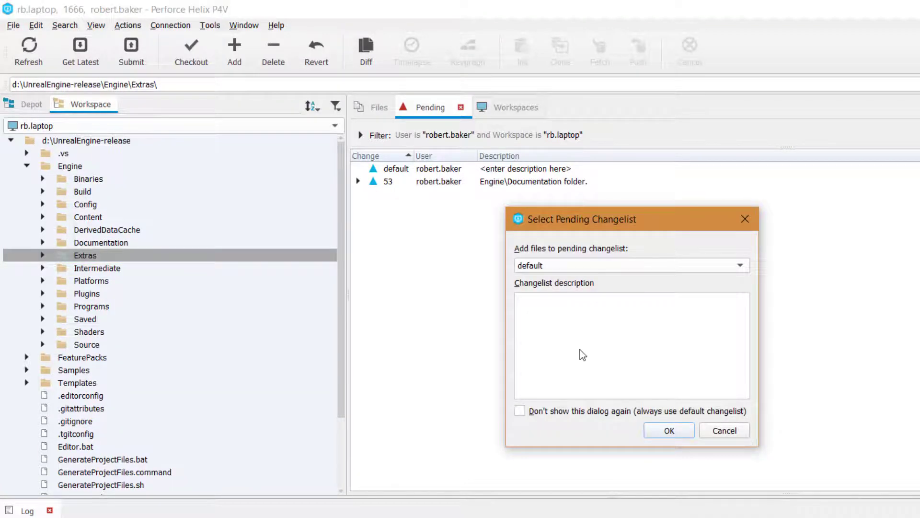
left_click(616, 264)
left_click(616, 251)
left_click(595, 339)
type("Engine\\Extras folder.")
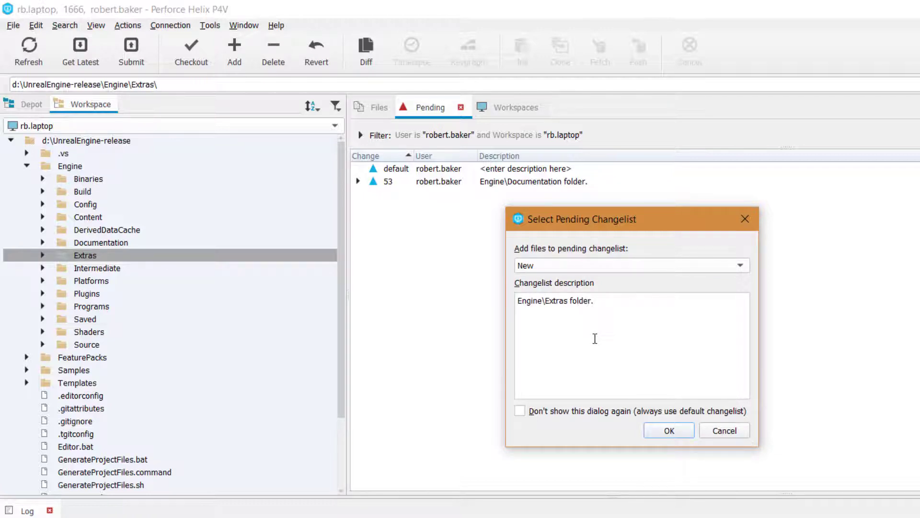
left_click(679, 429)
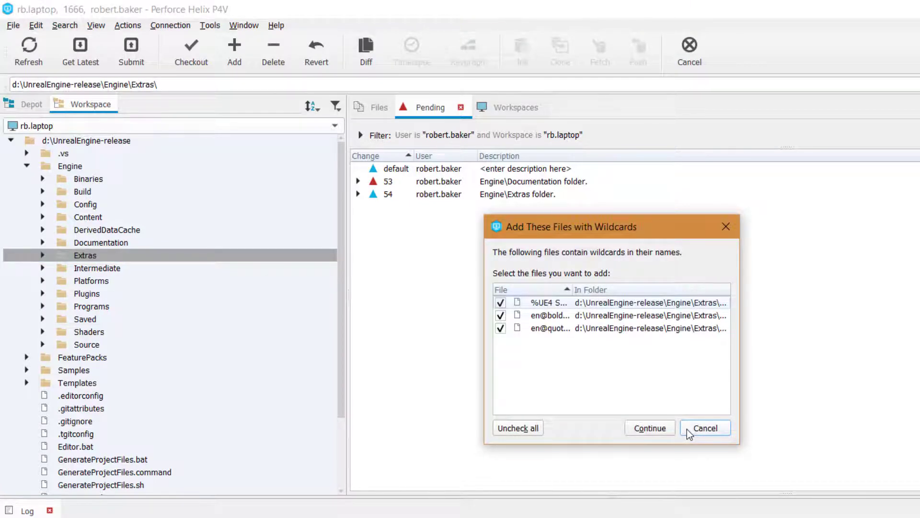
Review the three wildcard-named files in an enlarged dialog and keep them for add.
left_click_drag(643, 230, 368, 192)
left_click_drag(468, 244, 735, 245)
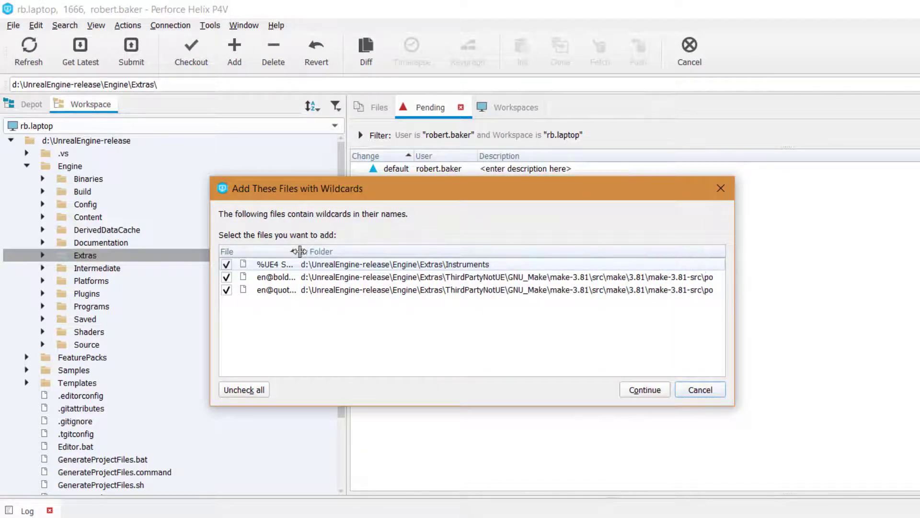
left_click_drag(299, 251, 414, 252)
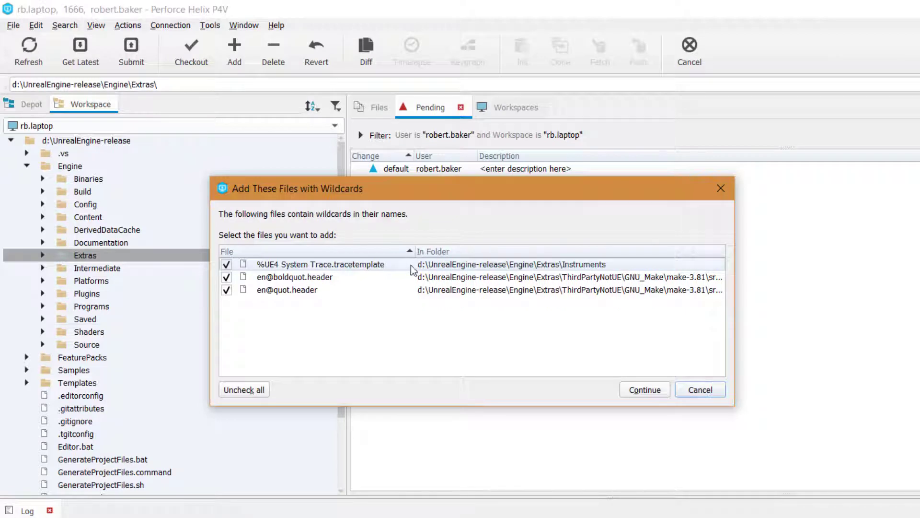
left_click(648, 392)
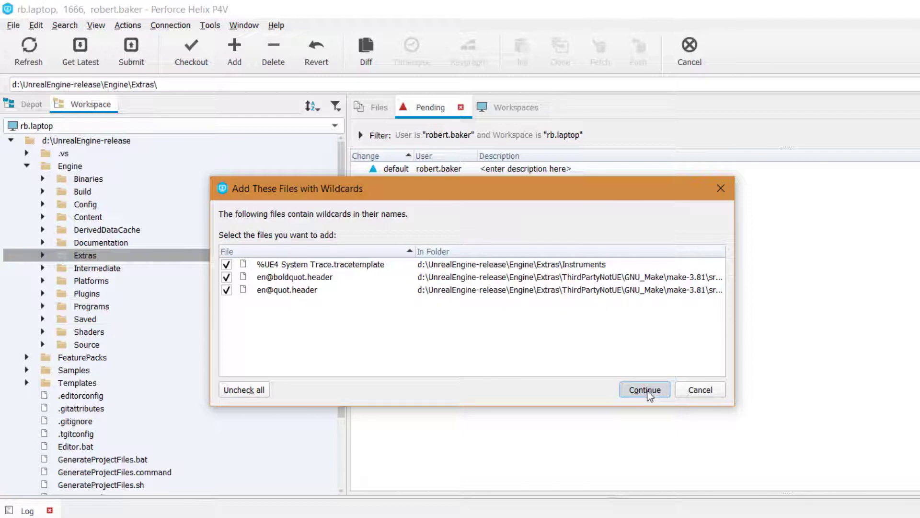
left_click(647, 391)
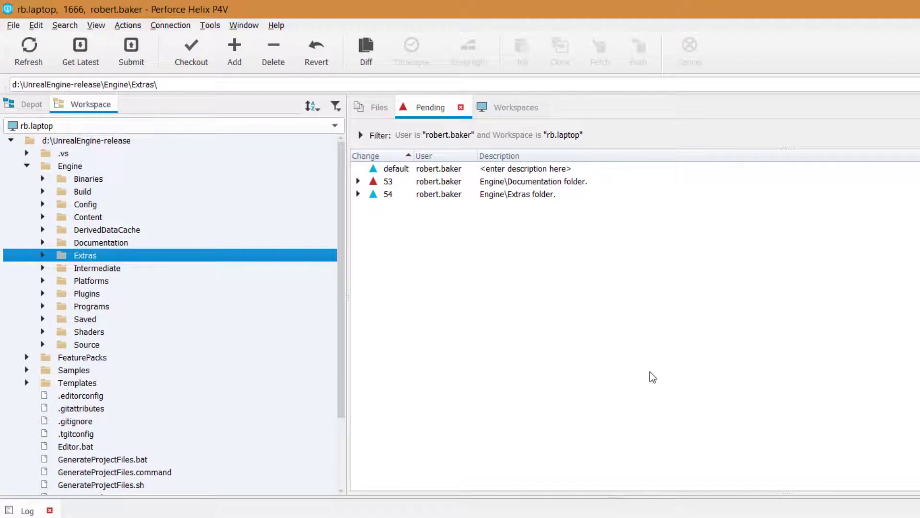
Submit changelist 53's 3921 Engine\Documentation files after sorting the file list by type.
right_click(517, 183)
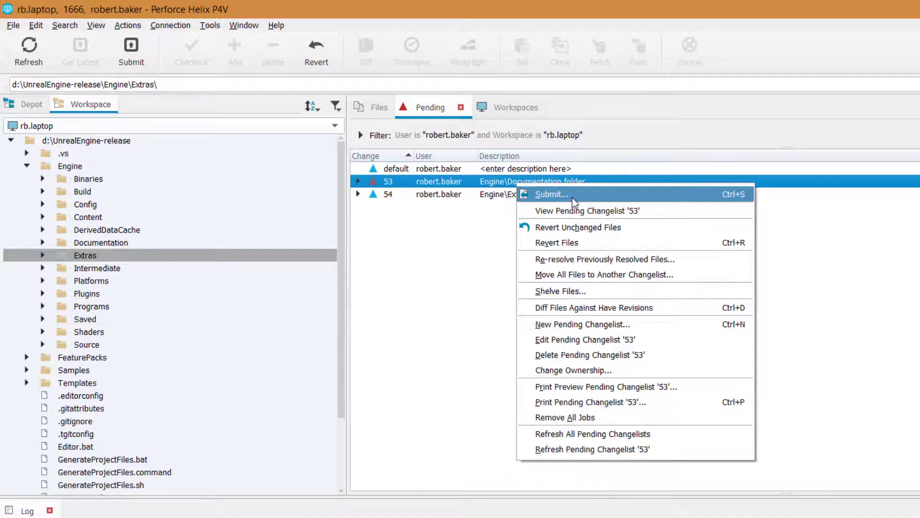
left_click(573, 198)
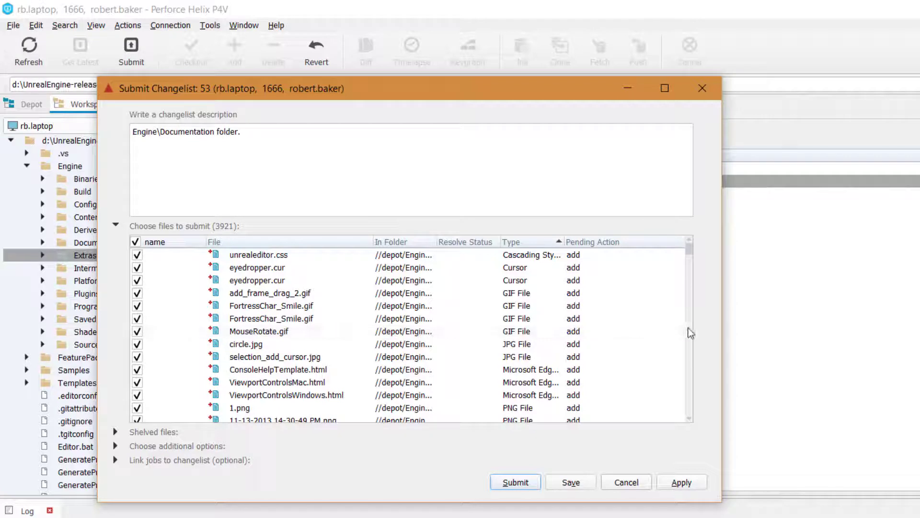
left_click(543, 243)
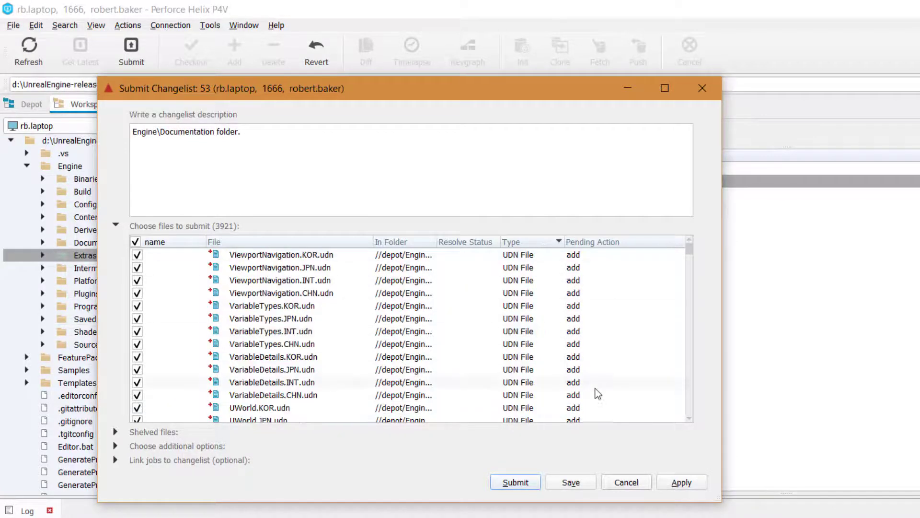
left_click(544, 246)
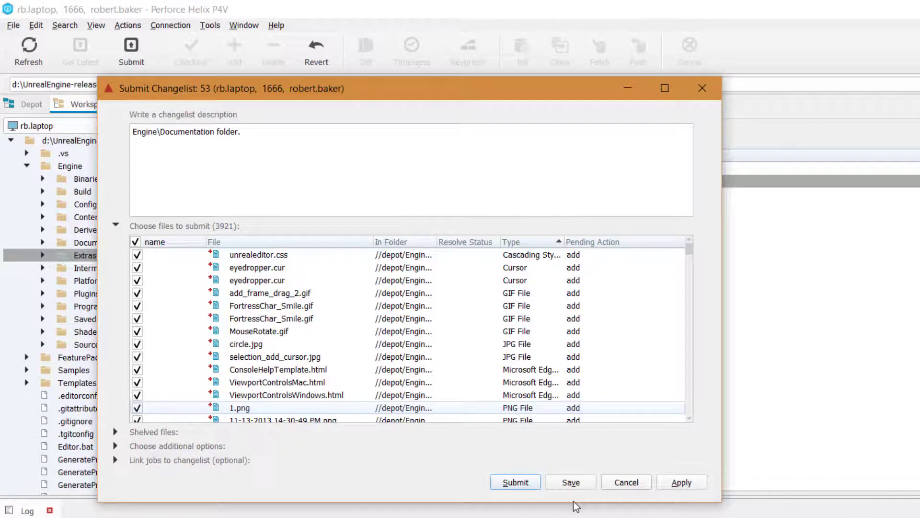
left_click(503, 482)
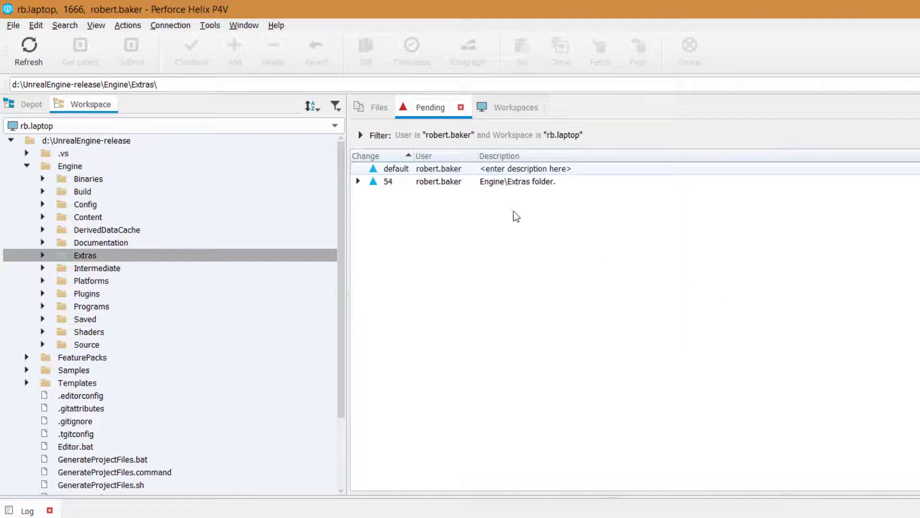
Submit changelist 54's 4715 Engine\Extras files after widening the In Folder column.
right_click(480, 181)
left_click(514, 191)
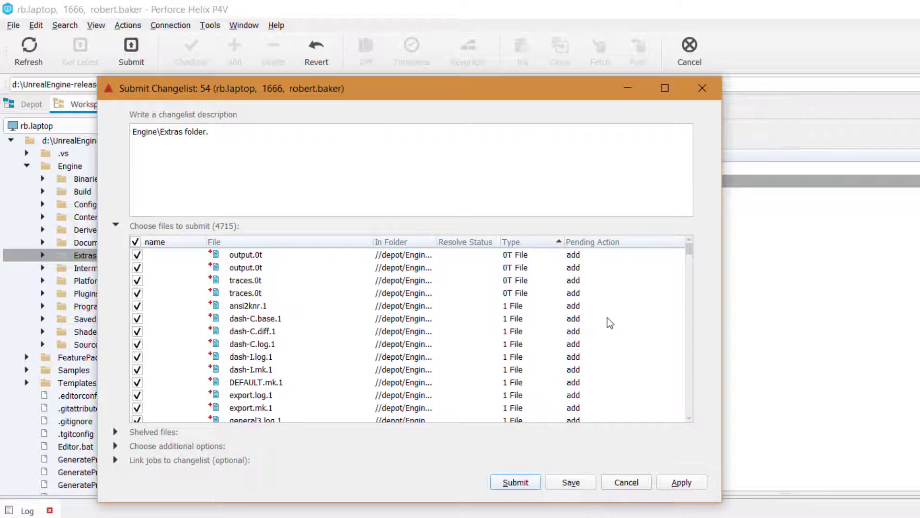
left_click_drag(438, 244, 531, 244)
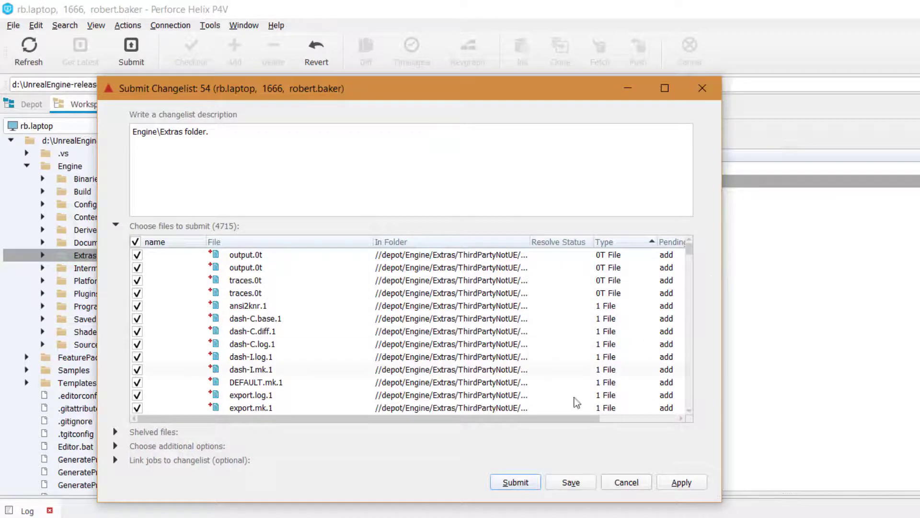
left_click(513, 484)
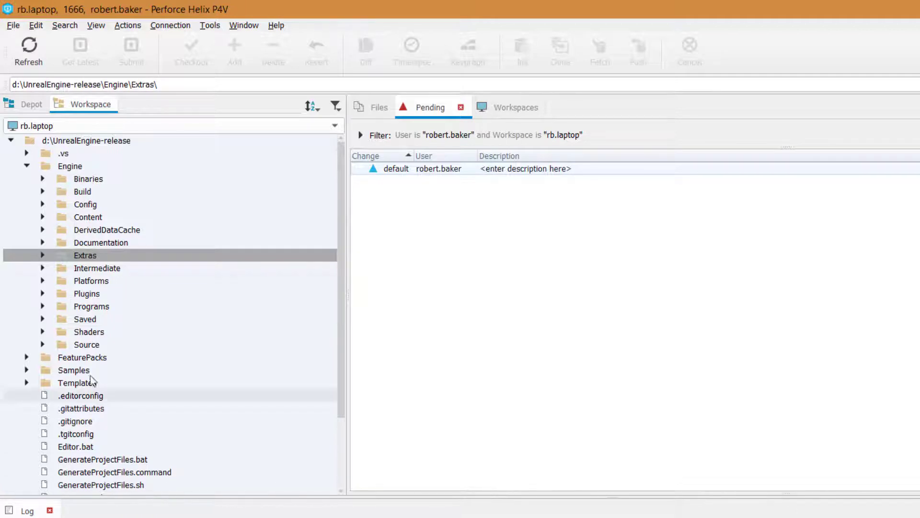
Mark Engine\Platforms for add in new changelist 57, described 'Engine\Platforms folder.'.
left_click(91, 281)
right_click(98, 283)
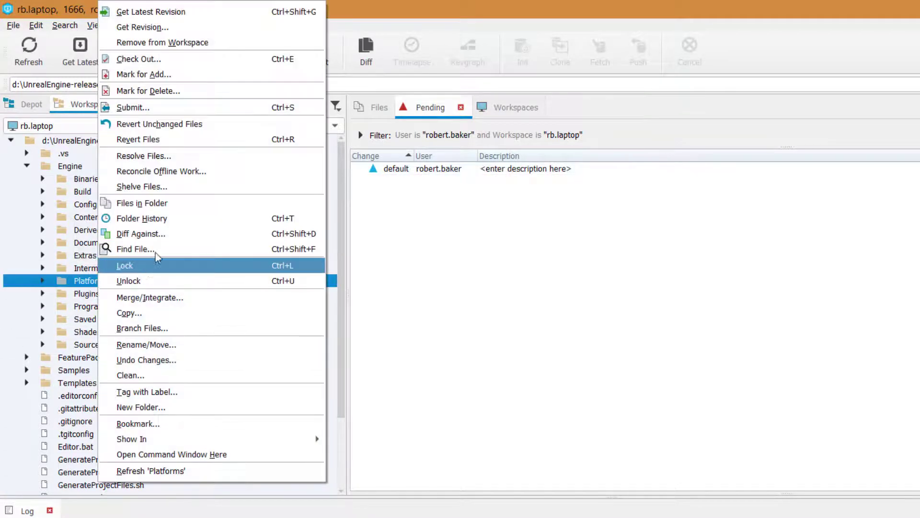
left_click(209, 73)
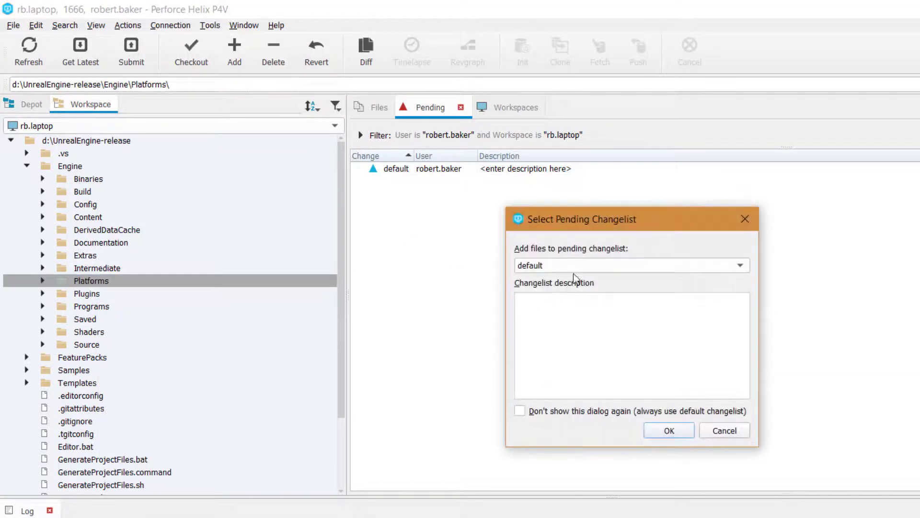
left_click(575, 267)
left_click(579, 252)
left_click(592, 330)
type("Engine\\Platforms")
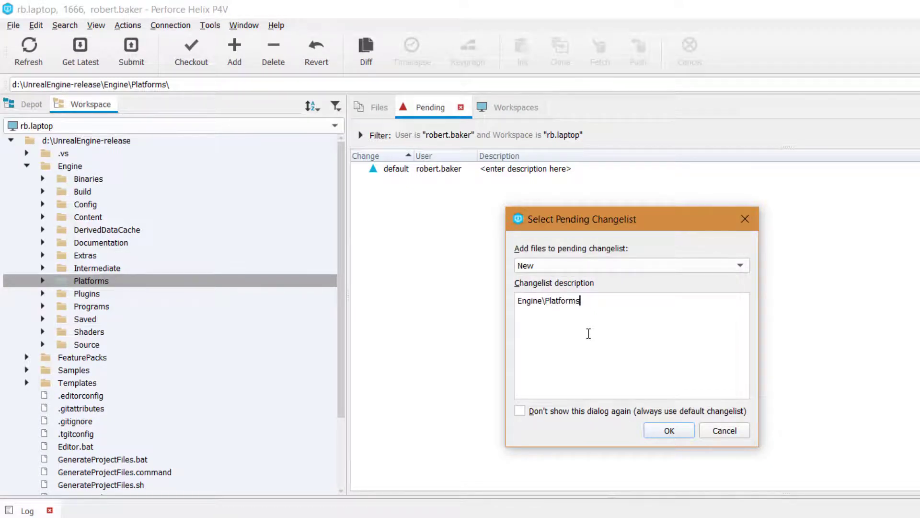
type(" folder.")
left_click(649, 430)
left_click(357, 183)
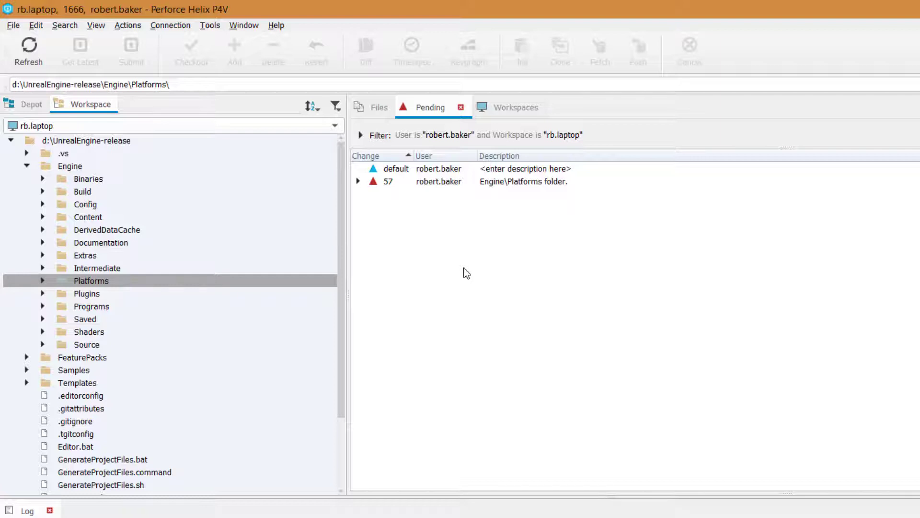
Mark Engine\Plugins for add in new changelist 58, described 'Engine\Plugins folder.'.
left_click(191, 293)
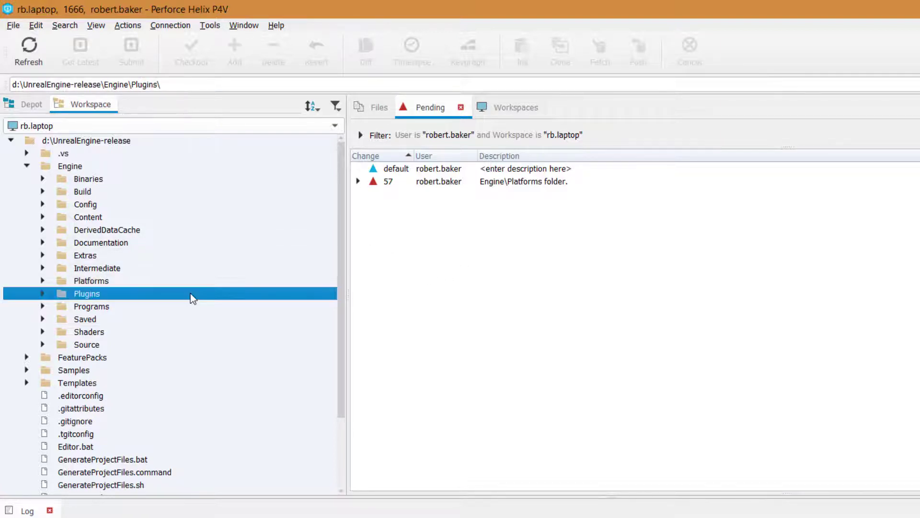
right_click(192, 294)
left_click(309, 73)
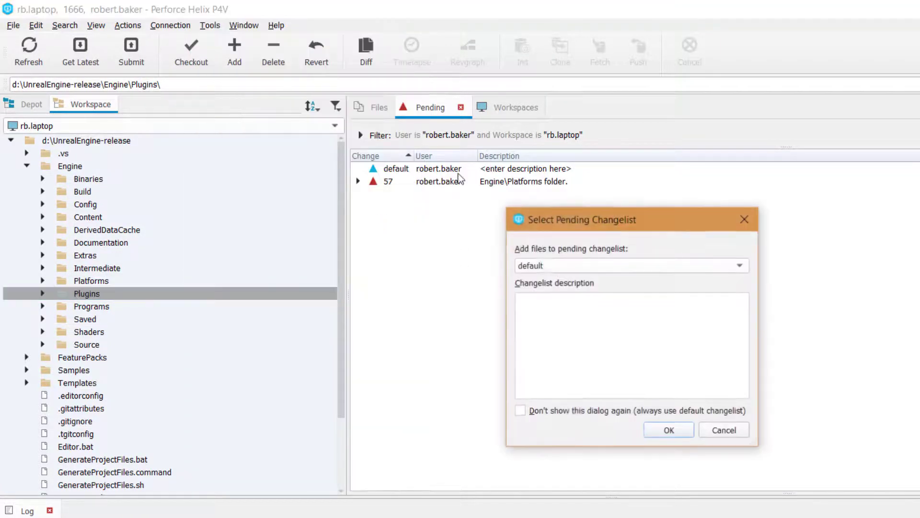
left_click(543, 264)
left_click(555, 252)
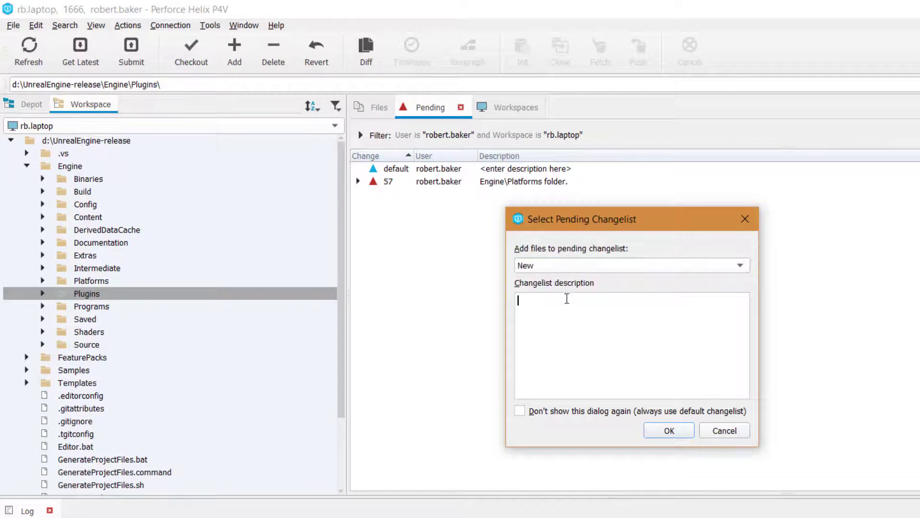
type("Engine\\Plugins folder./")
key("BackSpace")
left_click(669, 431)
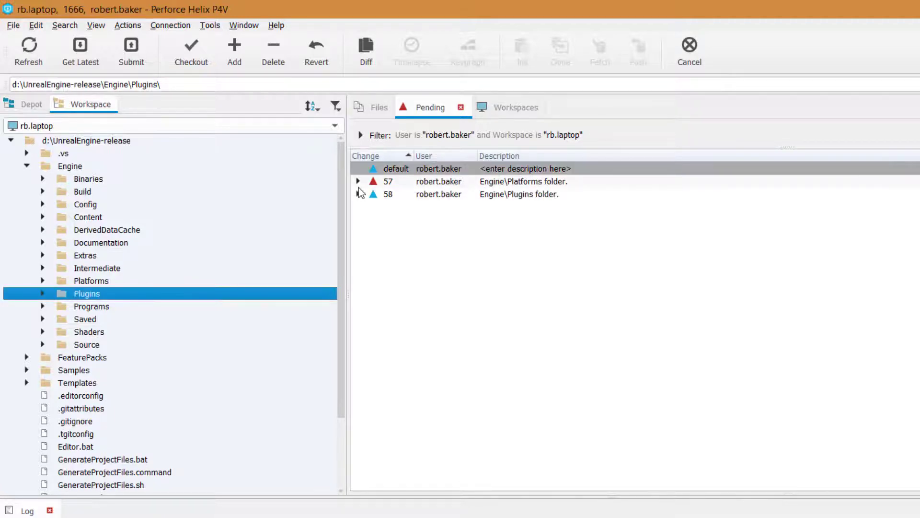
Expand changelist 58 and inspect its Paper2D plugin files.
left_click(358, 194)
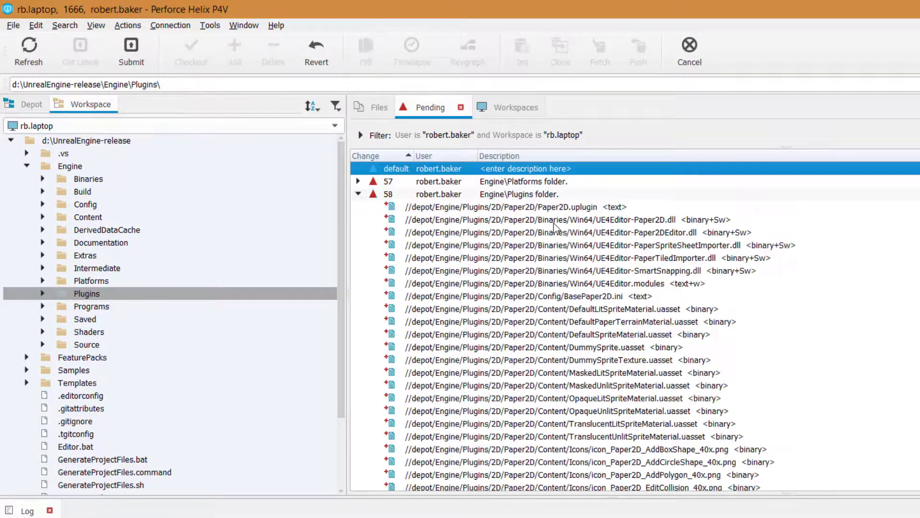
mouse_move(754, 323)
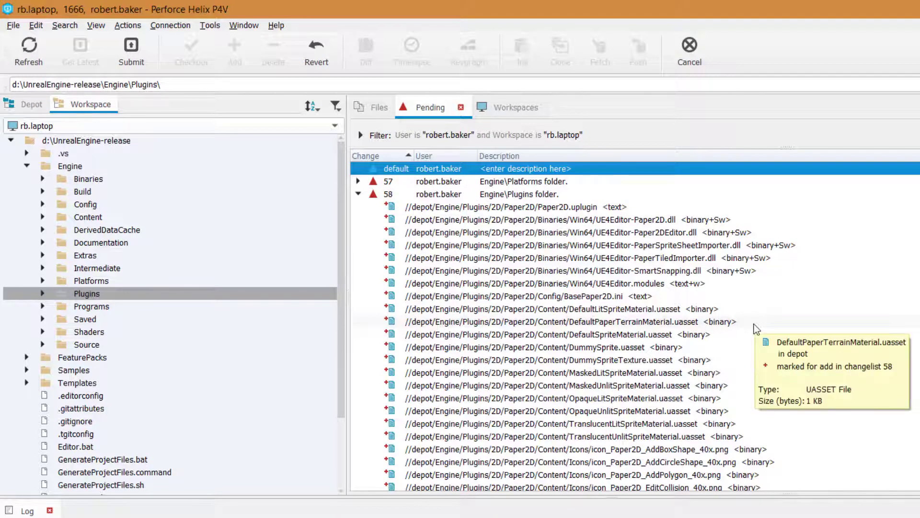
left_click(710, 219)
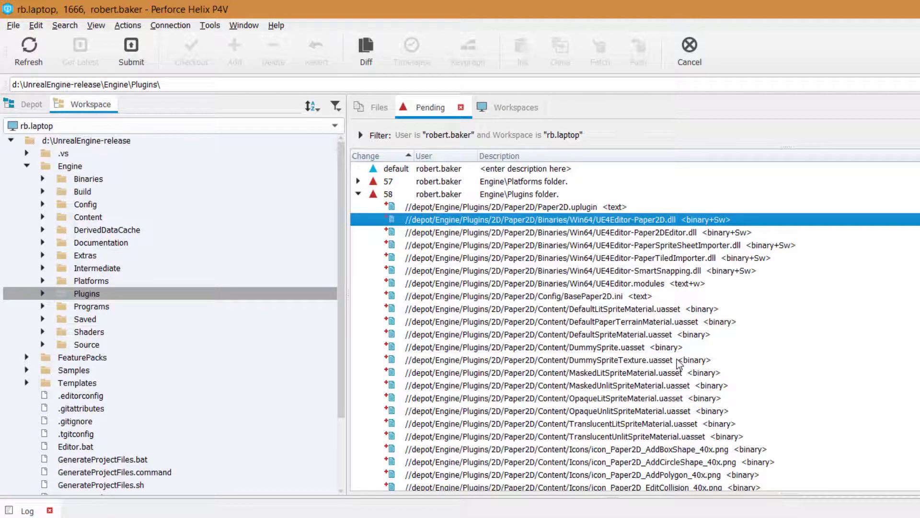
Submit changelist 57 with its 24 Engine\Platforms files.
left_click(550, 183)
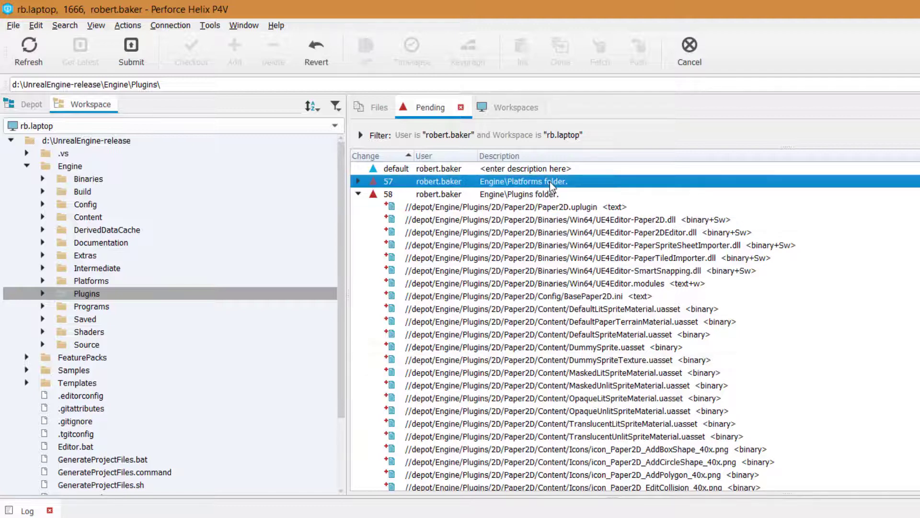
right_click(594, 183)
left_click(598, 192)
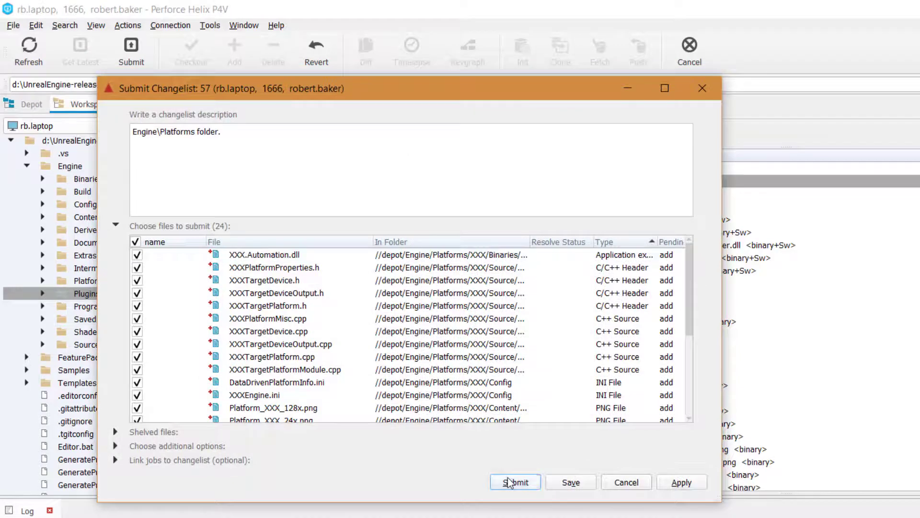
left_click(510, 481)
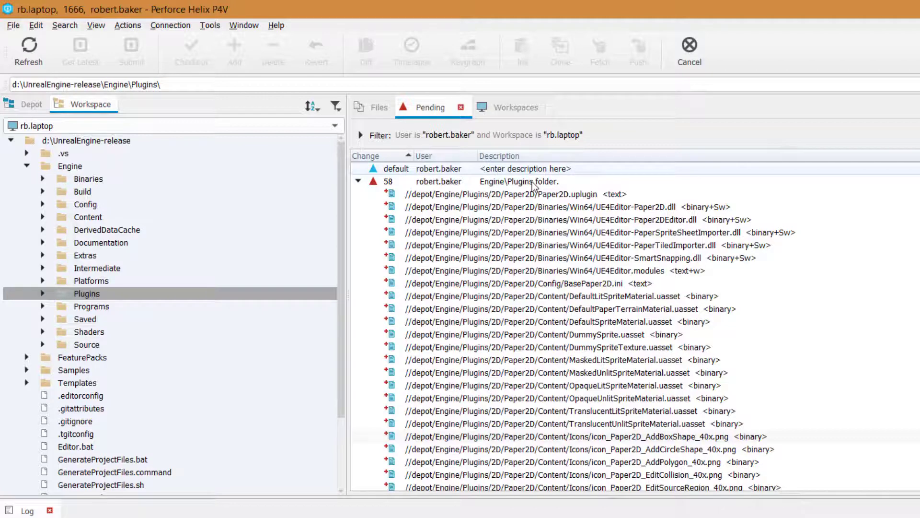
Submit changelist 58 with its 32021 Engine\Plugins files.
right_click(533, 185)
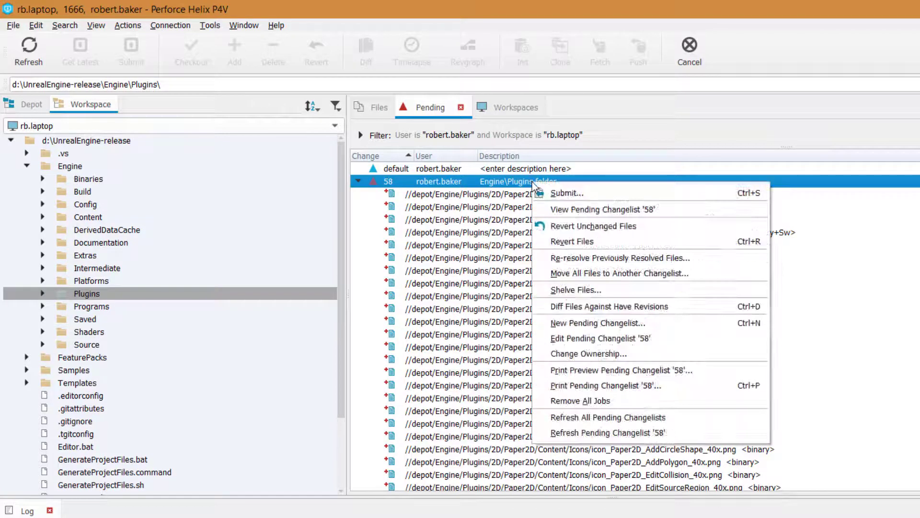
left_click(563, 193)
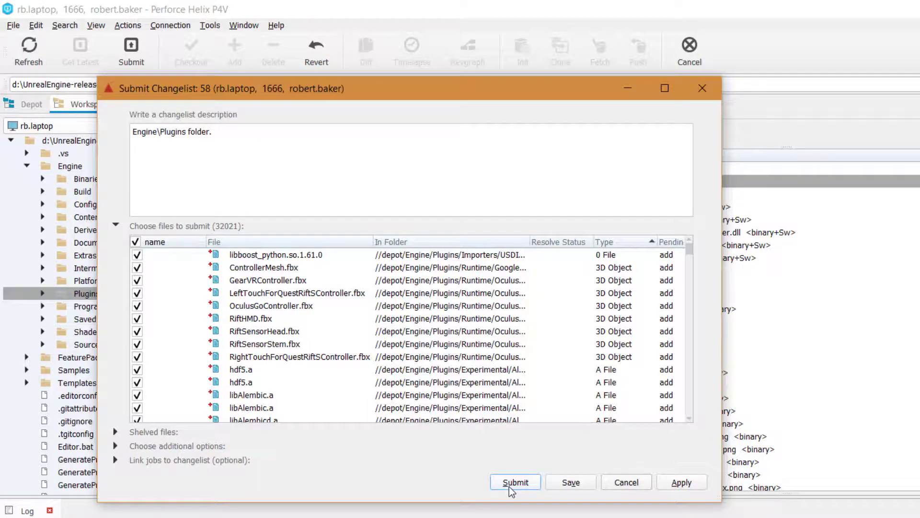
left_click(511, 486)
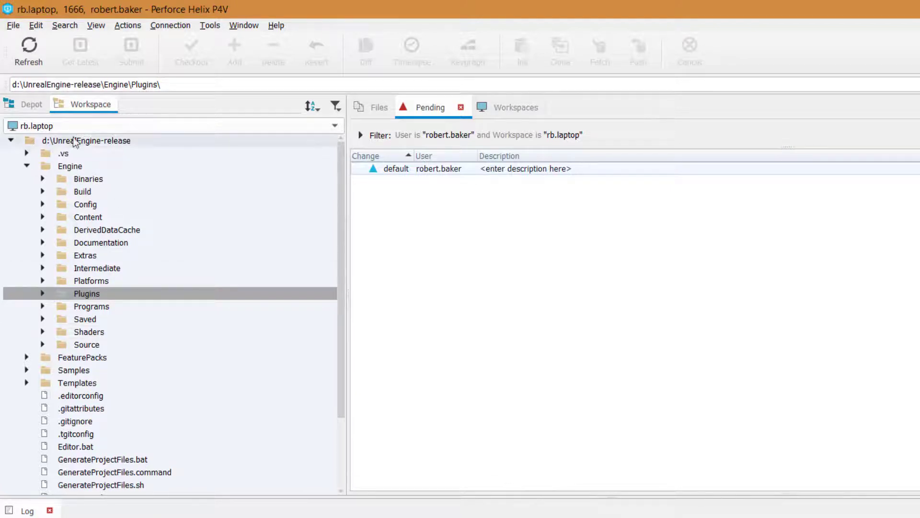
Mark Engine\Binaries for add in a new changelist, described 'Engine\Binaries folder.'.
left_click(101, 180)
right_click(102, 180)
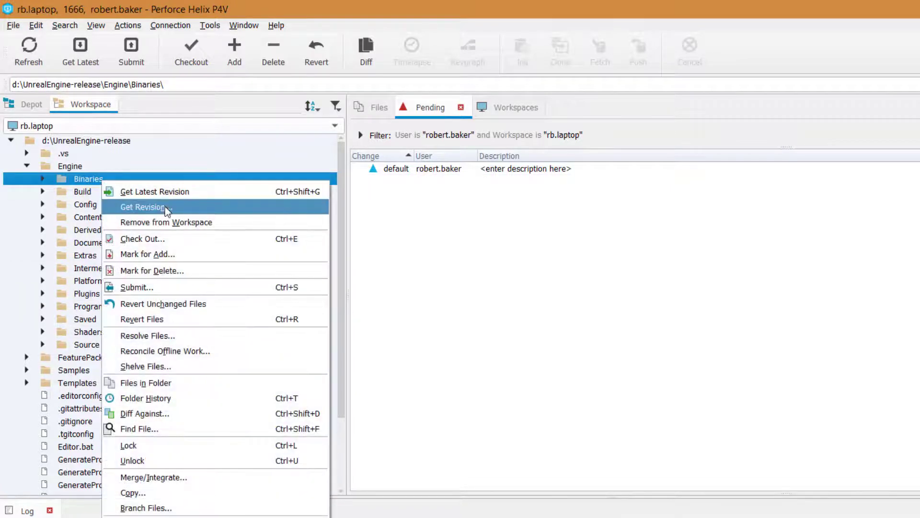
left_click(144, 239)
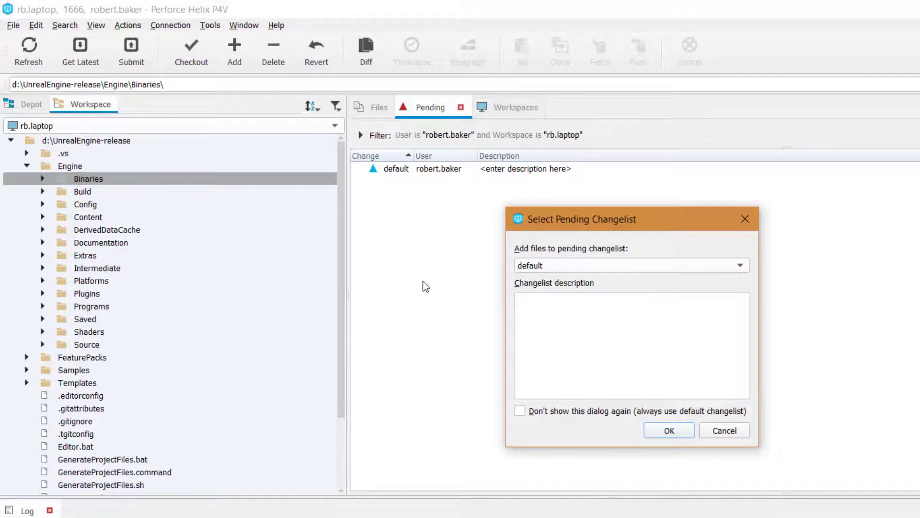
left_click(592, 265)
left_click(590, 248)
left_click(609, 332)
type("Engine\\Binair")
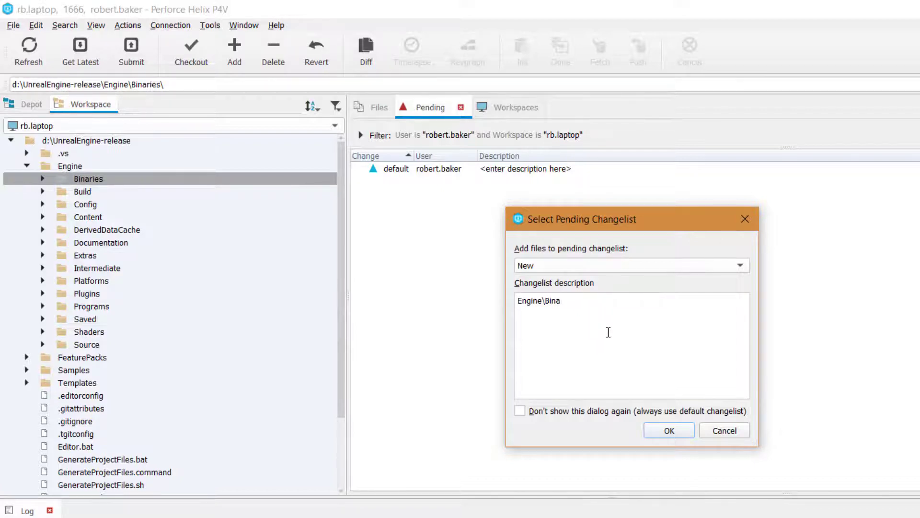
key("BackSpace")
key("BackSpace")
type("ries folder.")
left_click(676, 432)
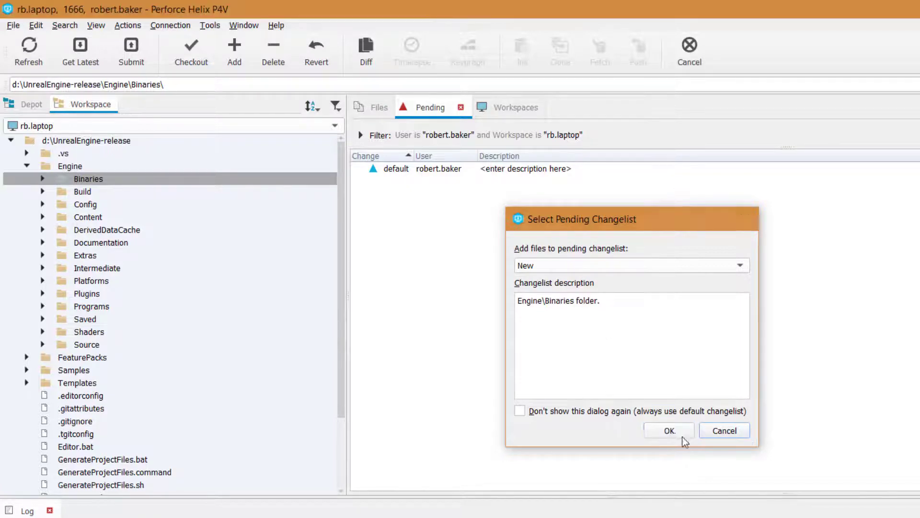
Mark Engine\Build for add in a new changelist, described 'Engine\Build folder.'.
right_click(75, 193)
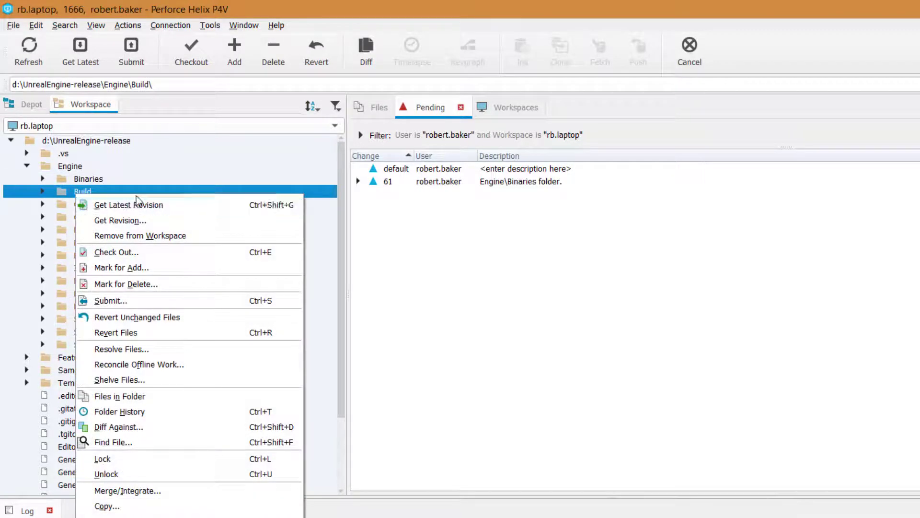
left_click(139, 267)
left_click(594, 266)
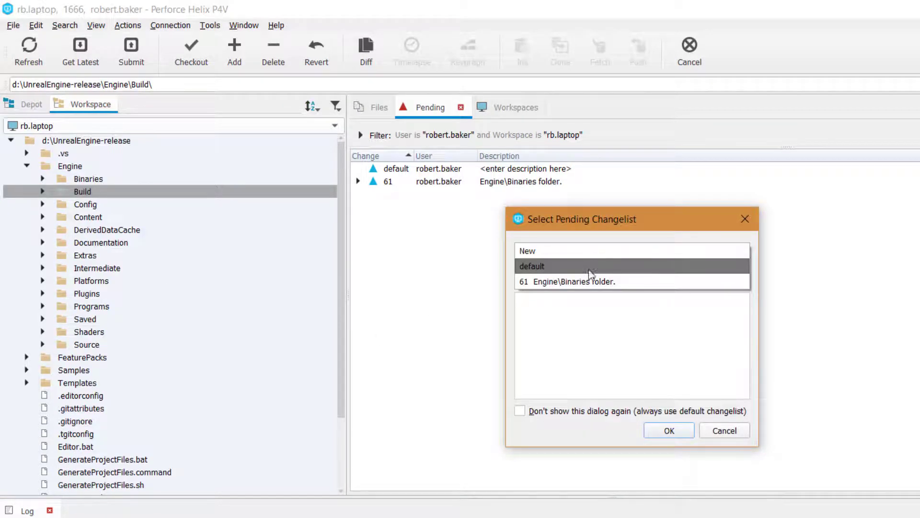
left_click(586, 252)
left_click(585, 297)
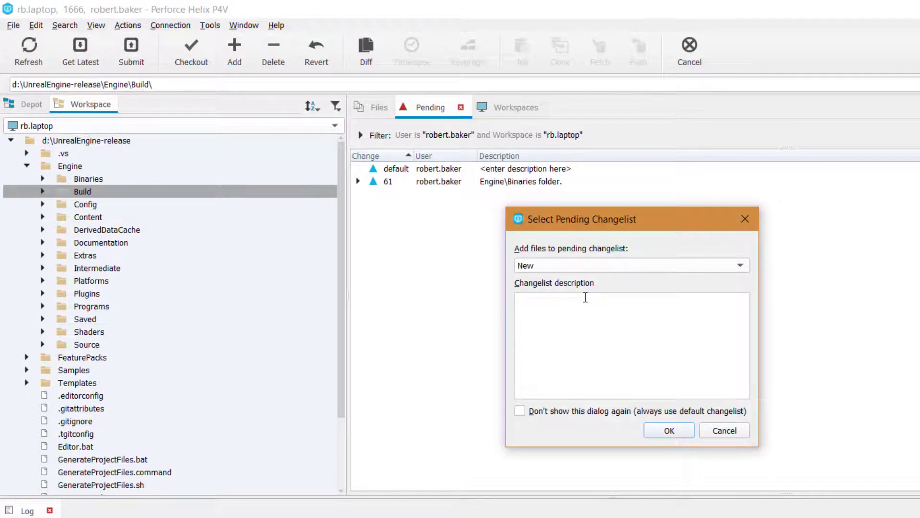
type("Engine\\Build folder.")
left_click(670, 431)
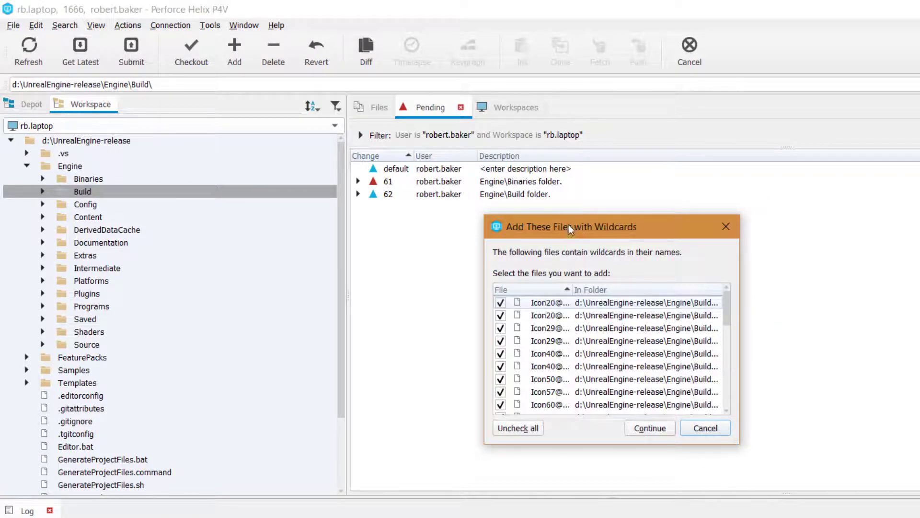
Review the wildcard-named icon files and keep all of them for add.
left_click_drag(571, 230, 236, 185)
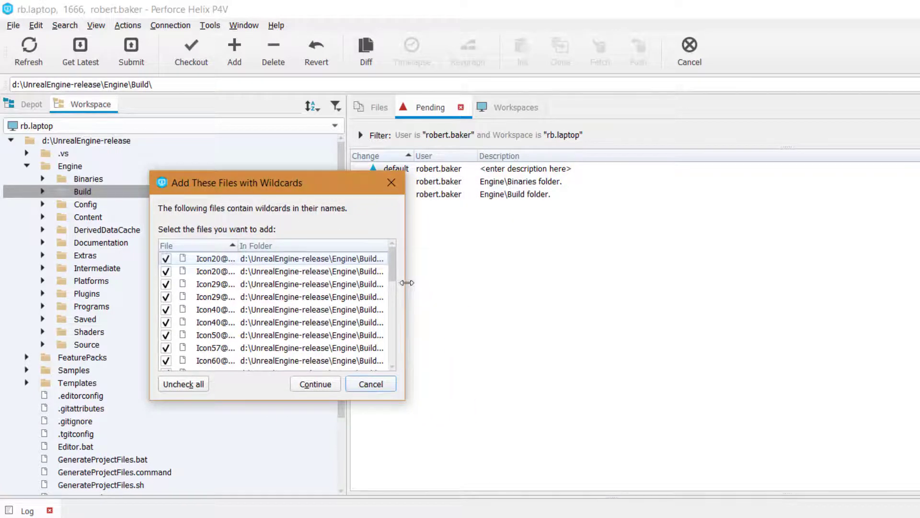
left_click_drag(407, 283, 626, 319)
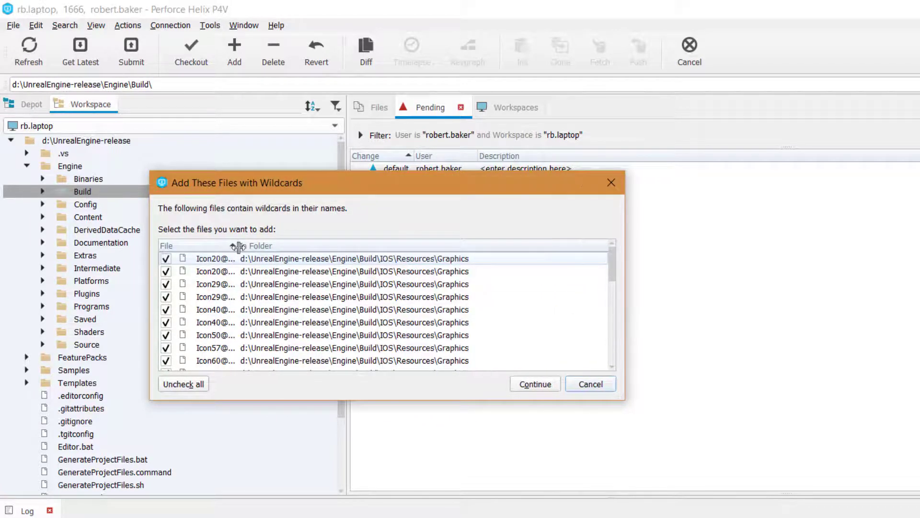
left_click_drag(238, 246, 319, 246)
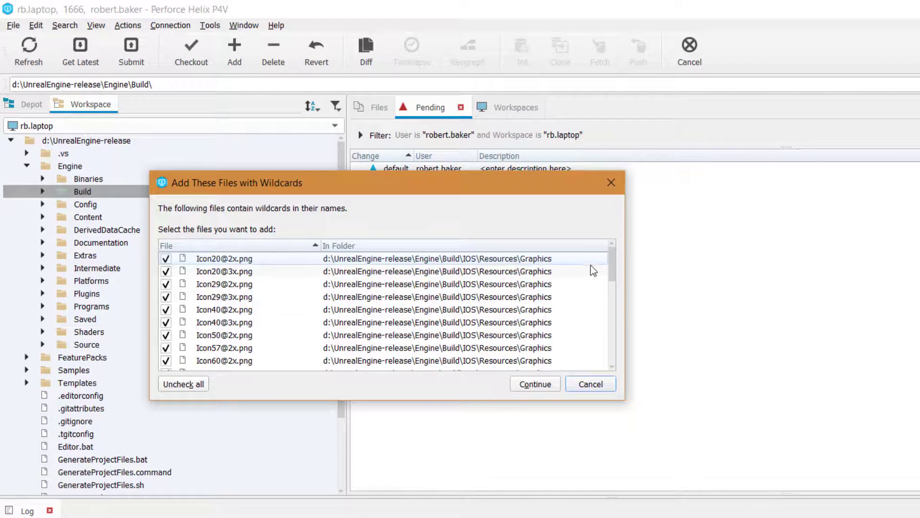
mouse_move(611, 260)
left_mouse_down()
mouse_move(611, 350)
mouse_move(613, 269)
left_mouse_up()
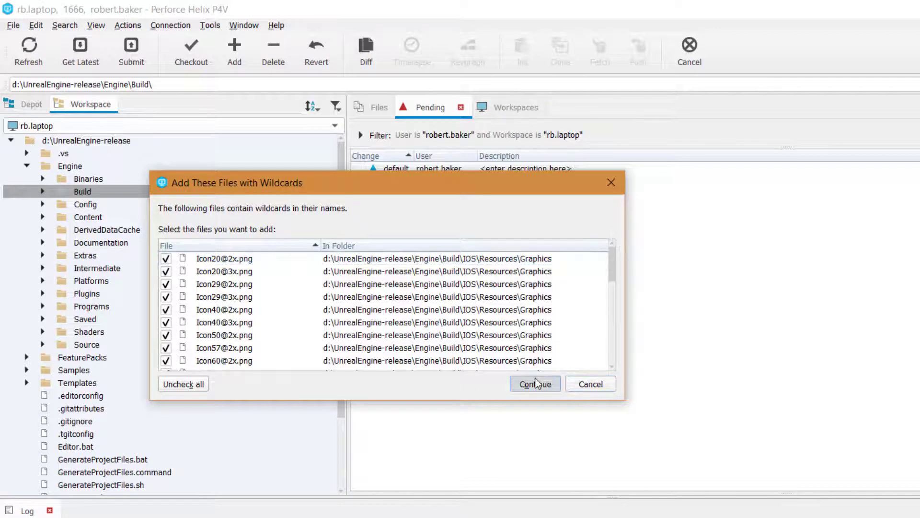
left_click(537, 383)
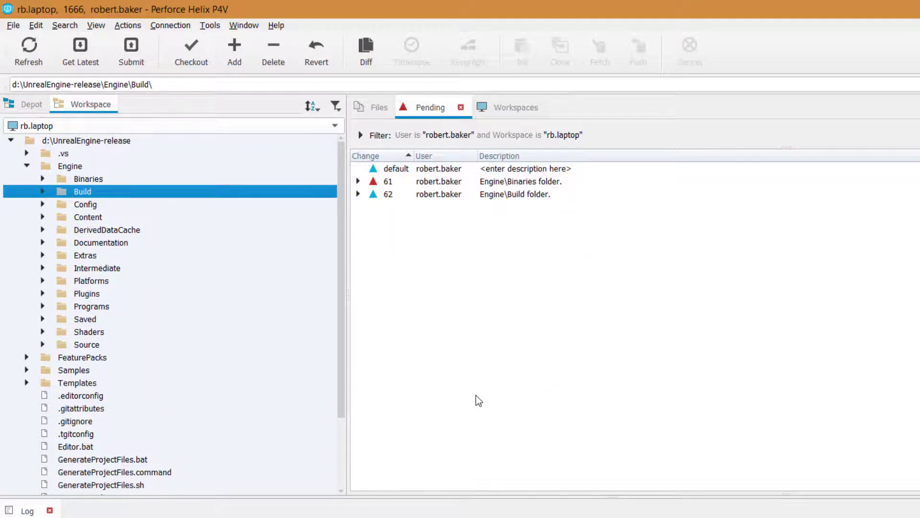
Submit changelist 61 with its 12599 Engine\Binaries files.
left_click(493, 180)
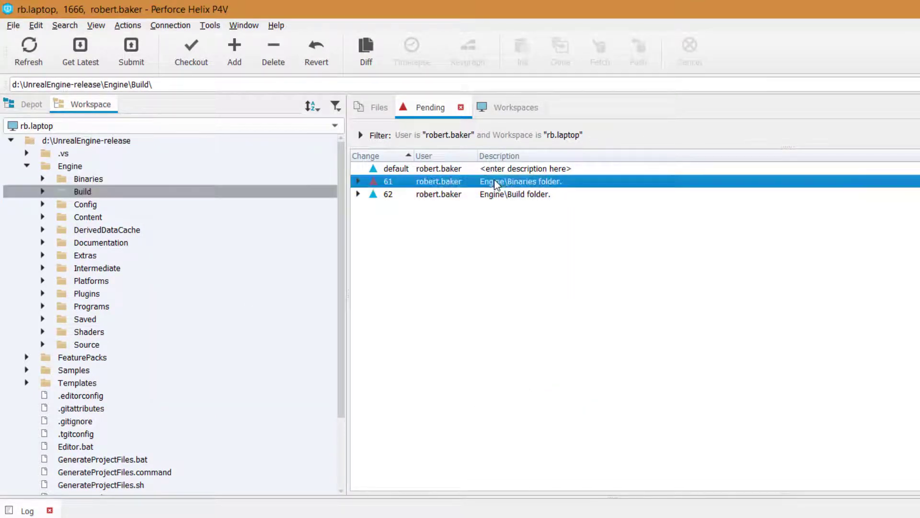
right_click(493, 179)
left_click(525, 193)
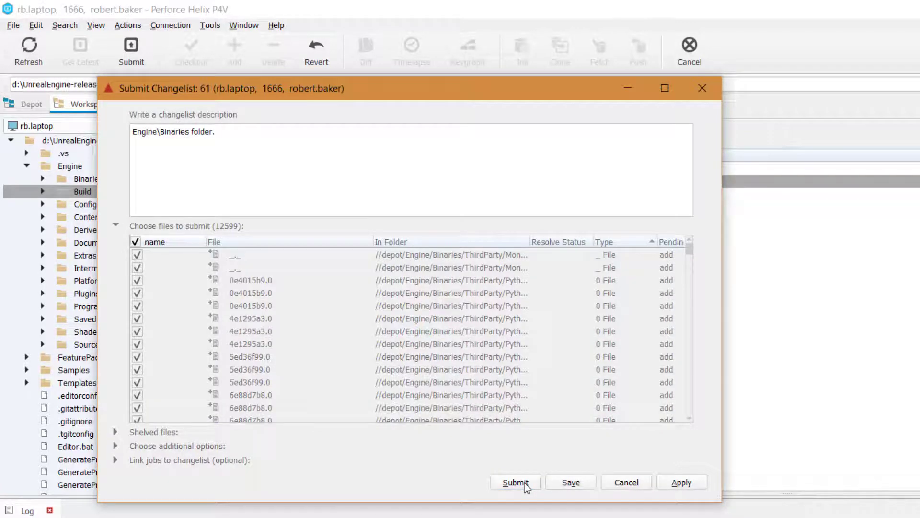
left_click(516, 482)
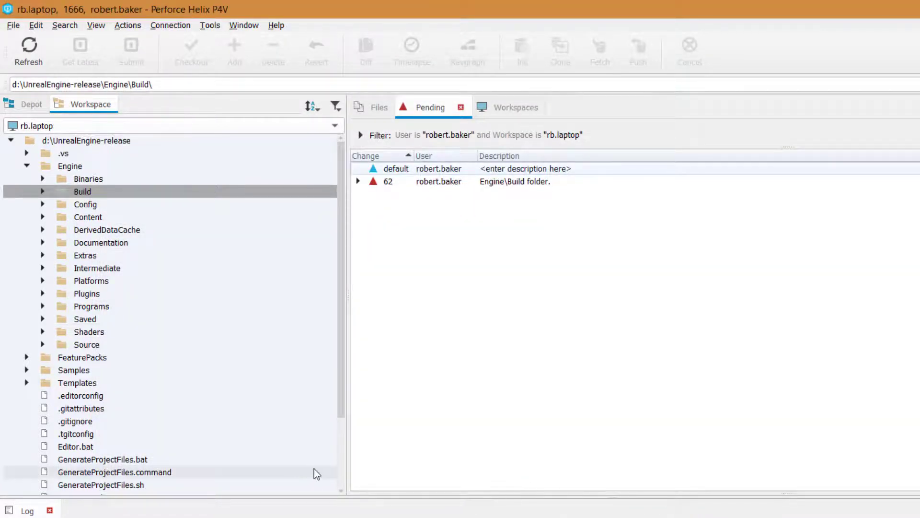
Submit changelist 62 with its 381 Engine\Build files.
left_click(506, 185)
right_click(506, 184)
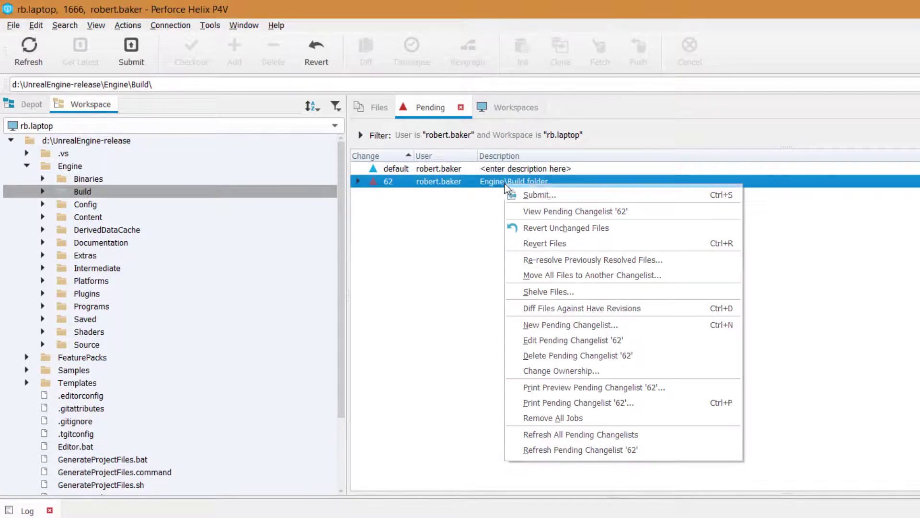
left_click(556, 197)
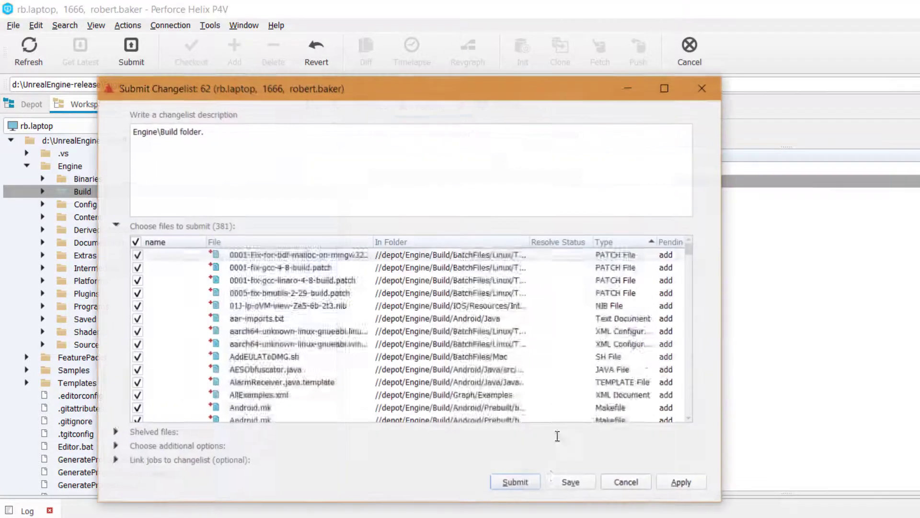
left_click(511, 481)
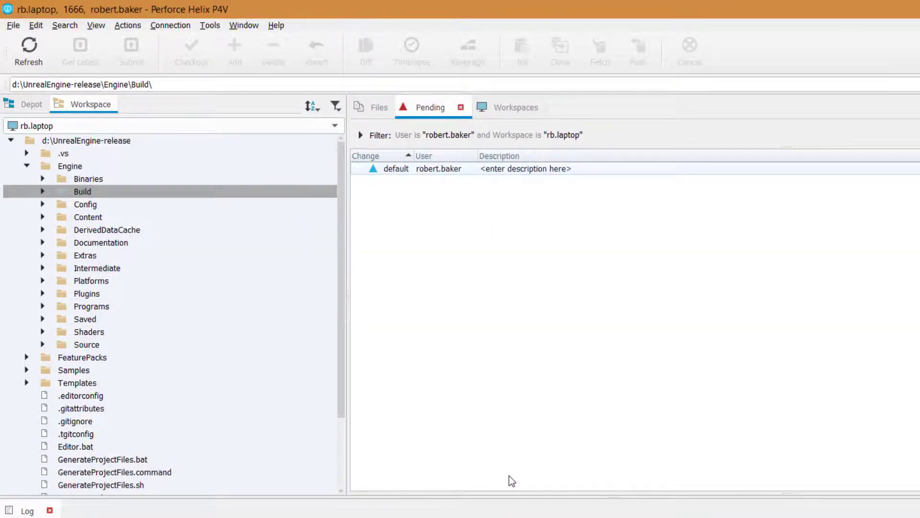
Verify Engine\Build in the Depot view, then select Engine\Source\ThirdParty in the workspace.
left_click(33, 110)
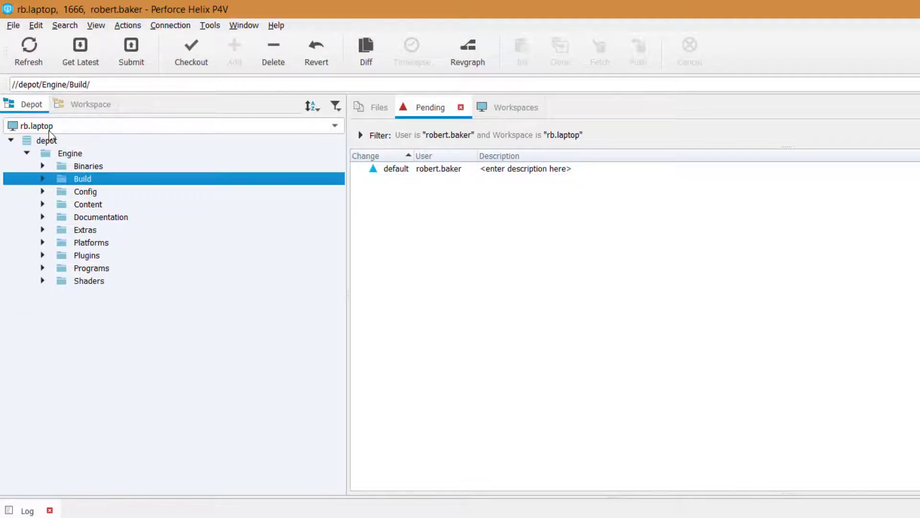
left_click(70, 108)
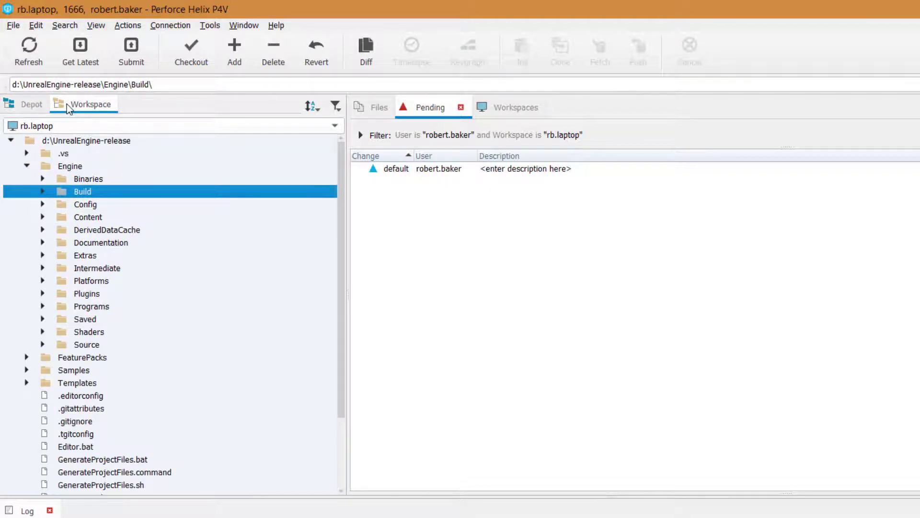
left_click(46, 345)
scroll(56, 340, "down", 4)
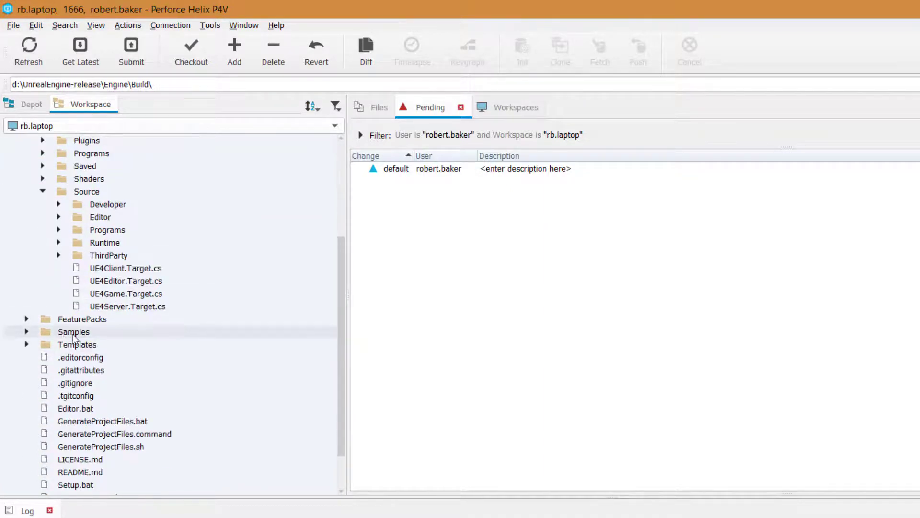
left_click(105, 256)
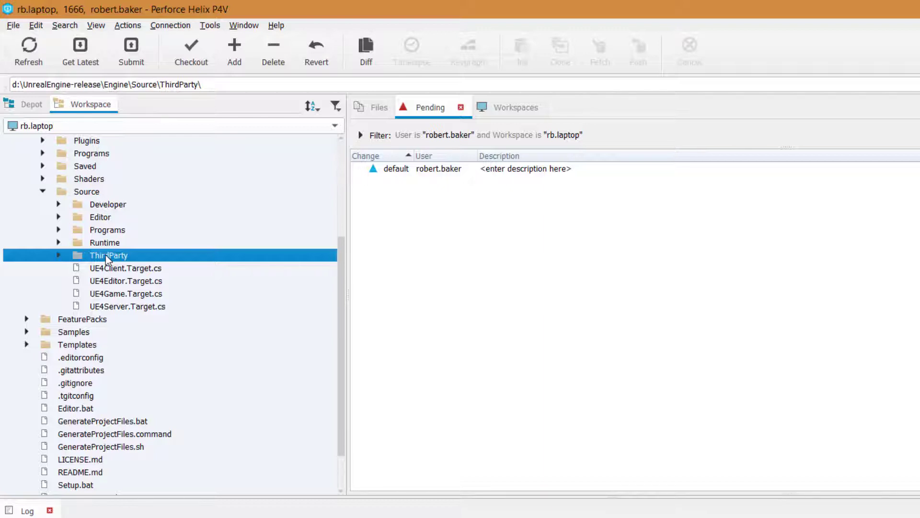
Mark ThirdParty for add into a new changelist described 'Engine\Source\ThirdParty folder.'.
right_click(105, 255)
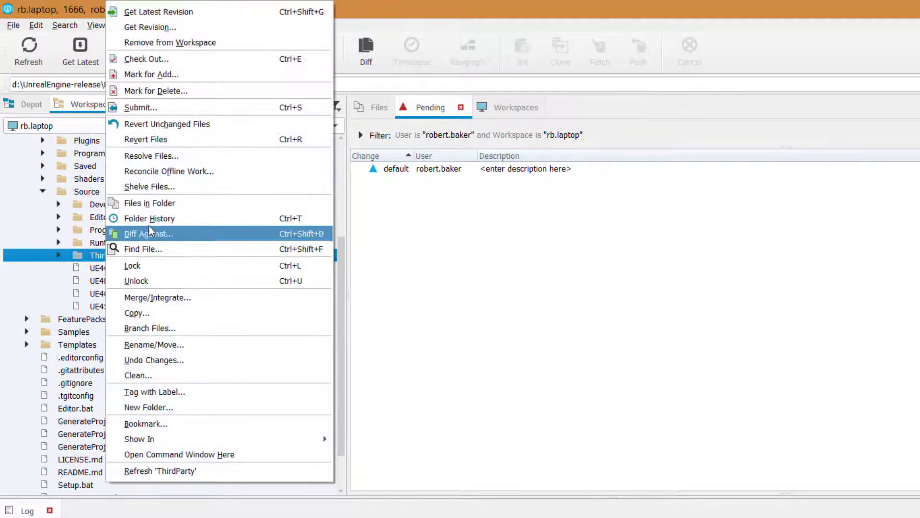
left_click(195, 81)
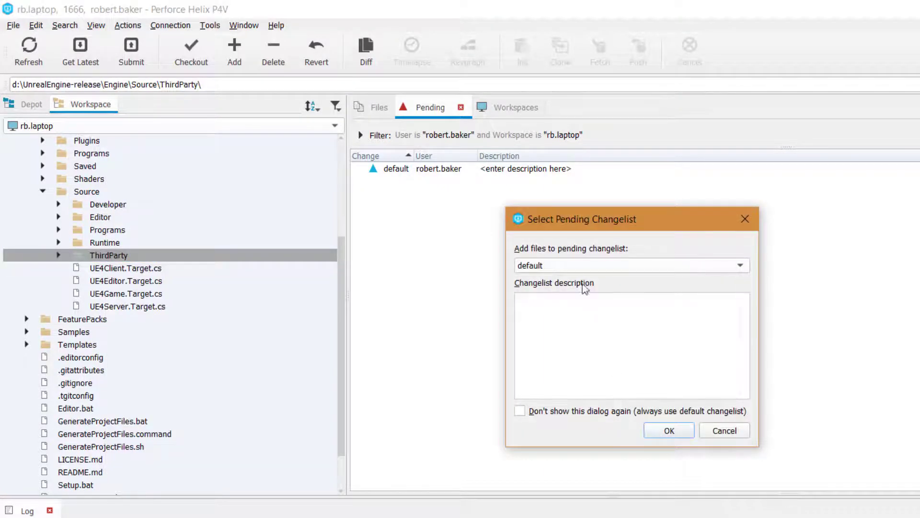
left_click(574, 263)
left_click(573, 254)
left_click(579, 307)
type("Engine\\Sour")
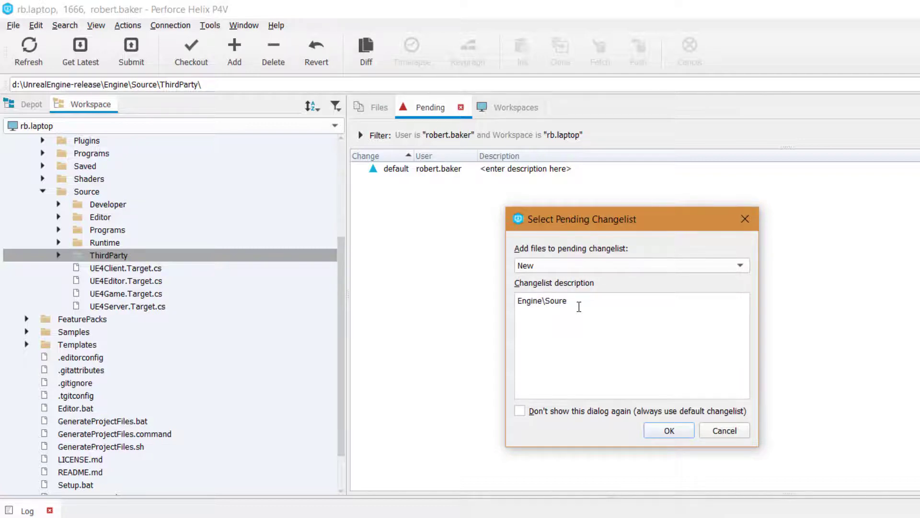
type("ce\\ThirdParty folder.")
Confirm the new changelist and enlarge the wildcard files list and its name column.
left_click(670, 430)
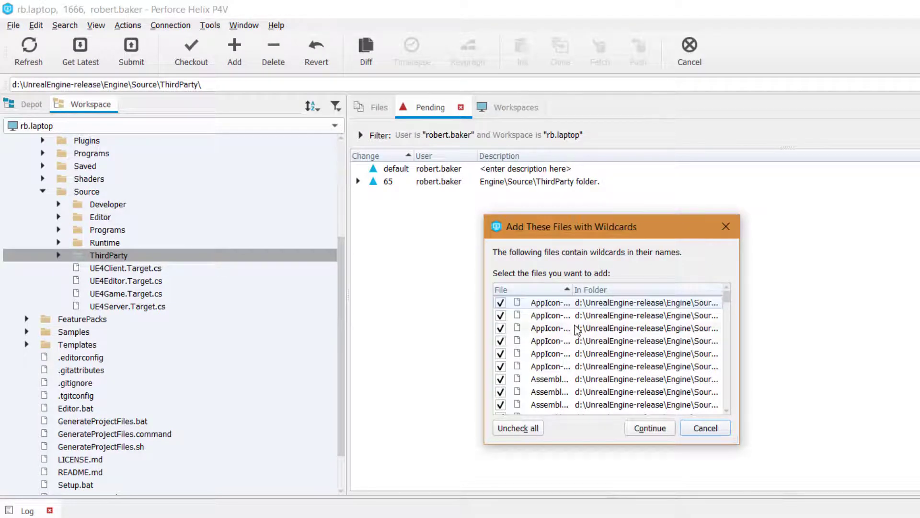
left_click_drag(566, 232, 261, 196)
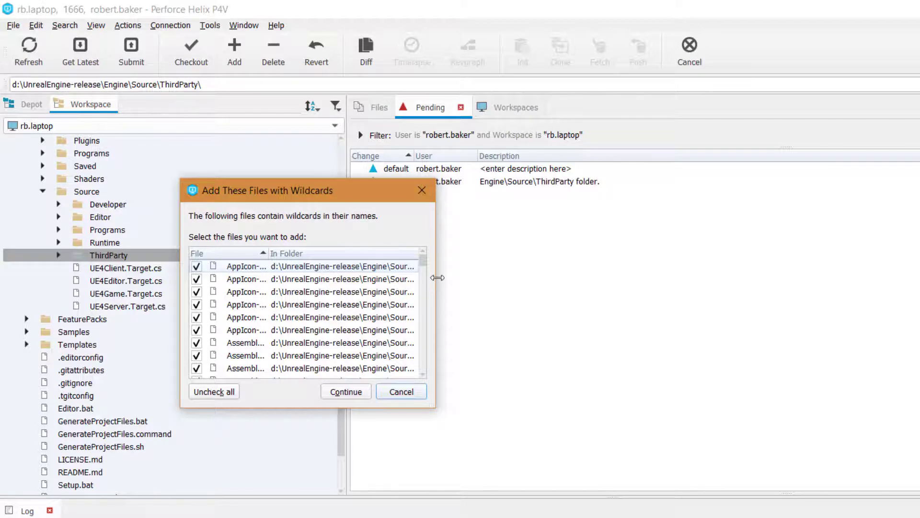
left_click_drag(437, 277, 683, 301)
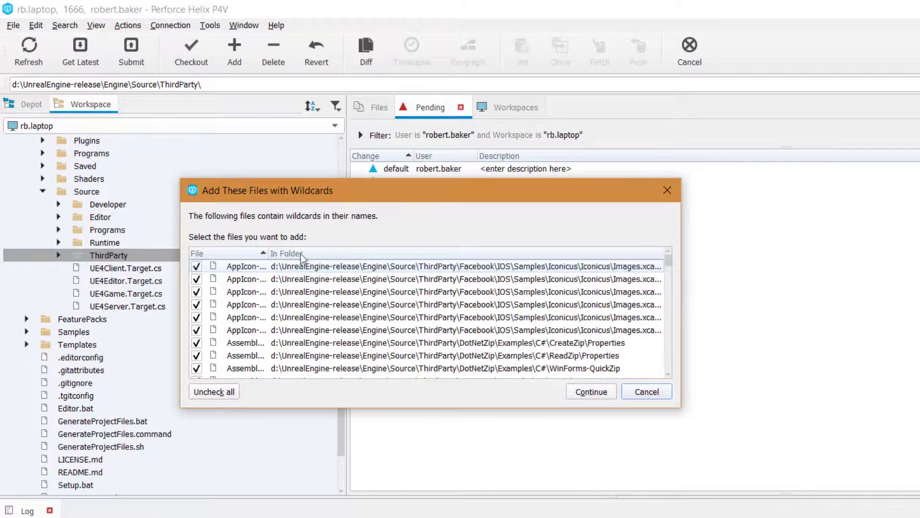
left_click_drag(268, 254, 393, 263)
Review the ThirdParty wildcard-named files and include them all in changelist 65.
scroll(363, 305, "down", 5)
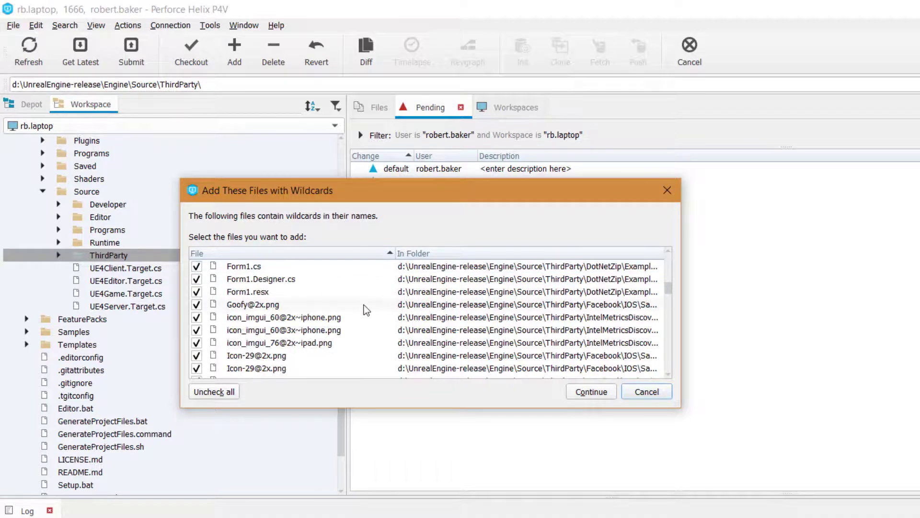
scroll(364, 305, "up", 5)
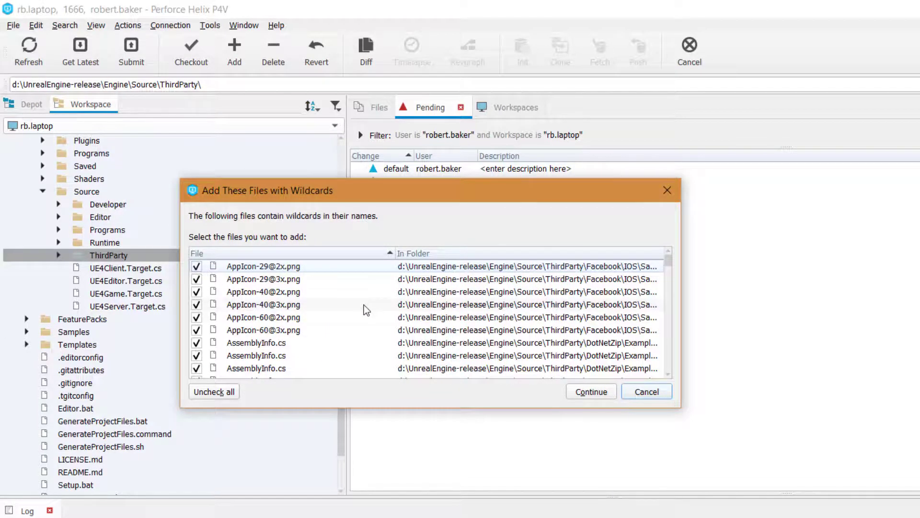
scroll(364, 304, "down", 10)
scroll(364, 305, "down", 15)
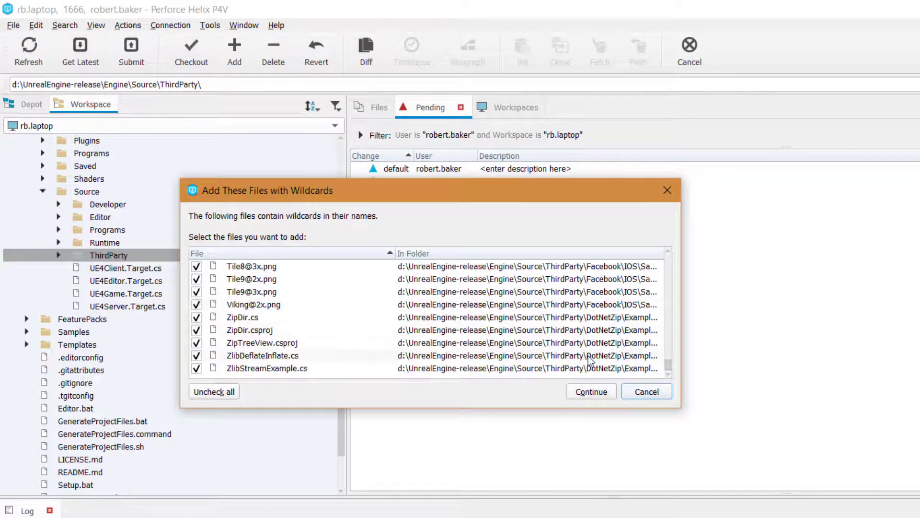
scroll(585, 360, "up", 6)
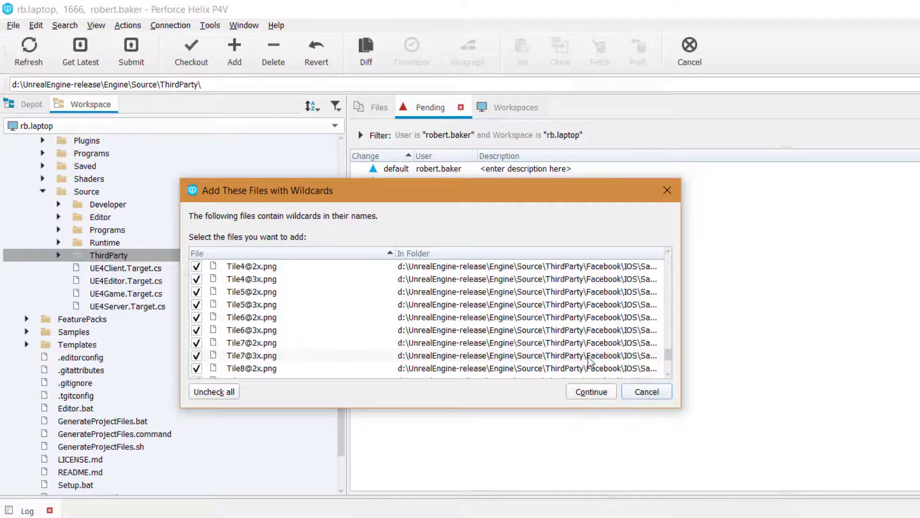
scroll(587, 357, "up", 10)
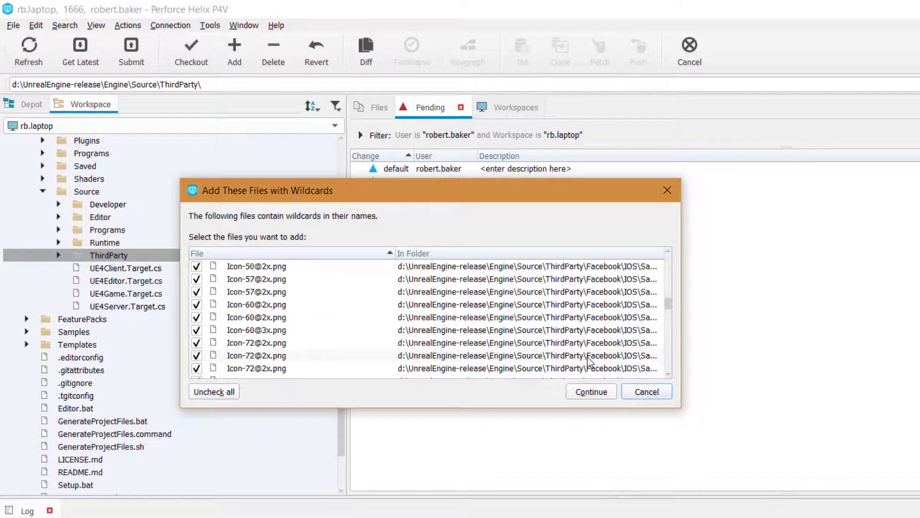
scroll(585, 357, "up", 4)
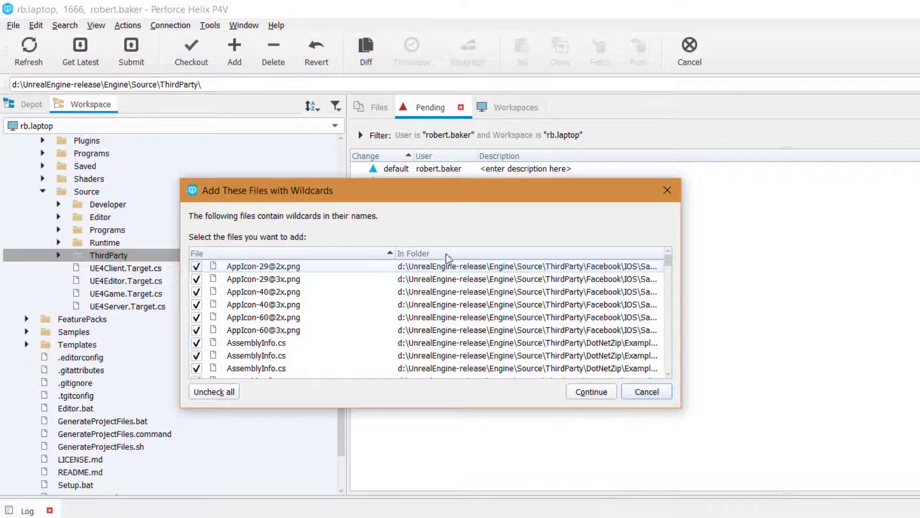
left_click_drag(396, 253, 347, 259)
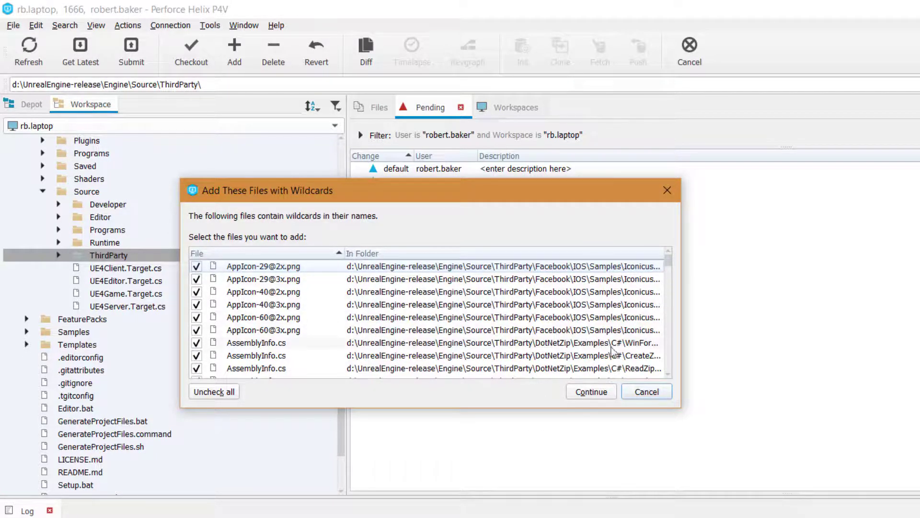
scroll(619, 353, "down", 3)
scroll(637, 354, "down", 10)
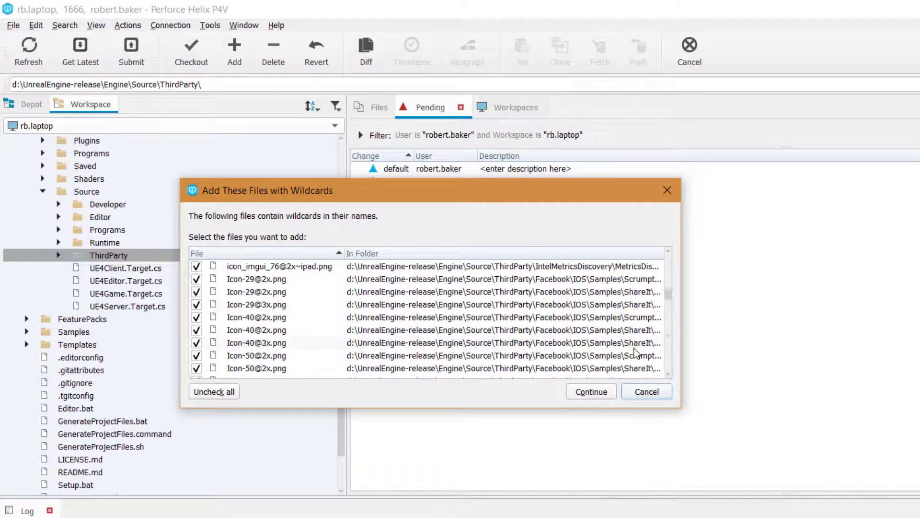
scroll(636, 354, "down", 15)
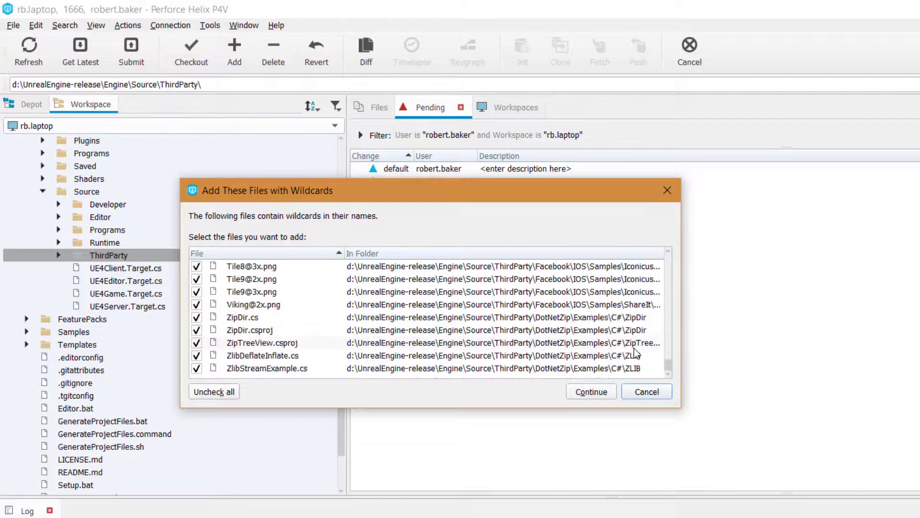
left_click(583, 396)
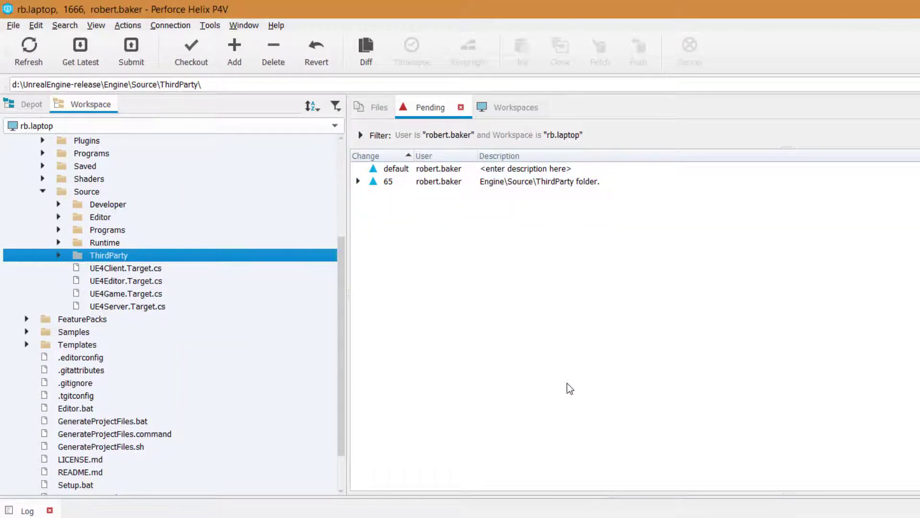
Submit changelist 65 with its 88758 ThirdParty files to the depot.
left_click(459, 184)
right_click(460, 183)
left_click(490, 192)
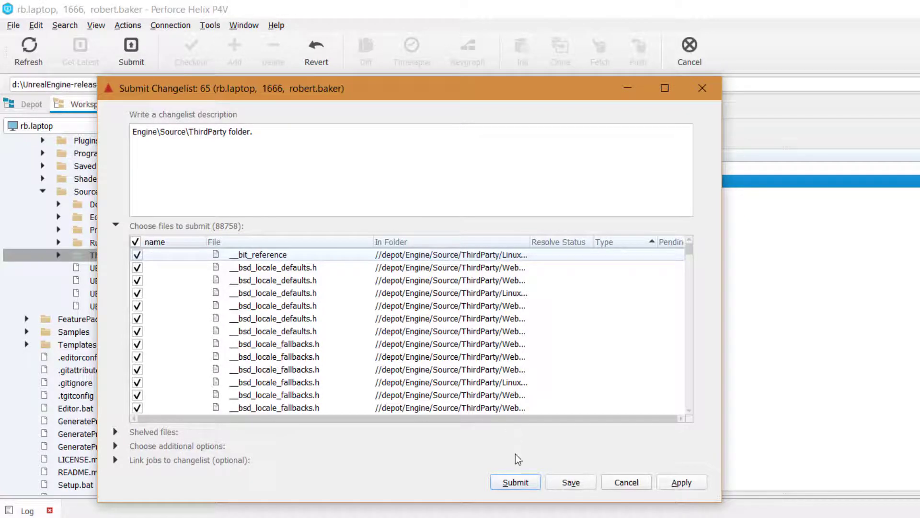
left_click(522, 482)
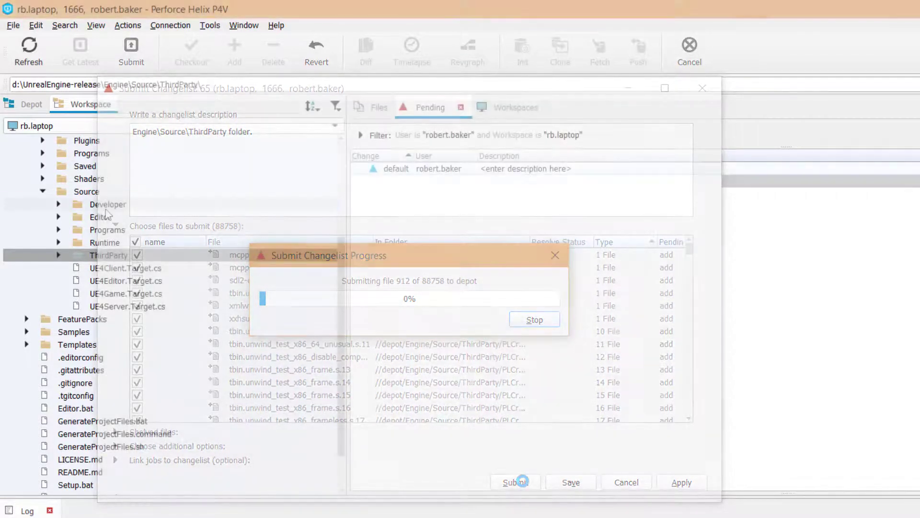
right_click(106, 209)
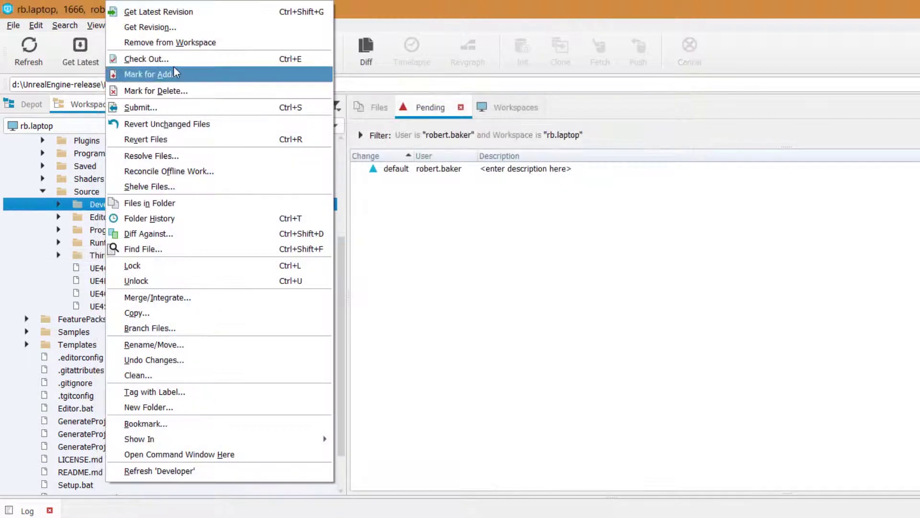
Mark Developer for add into a new changelist described 'Engine\Source\Developer folder.'.
left_click(174, 72)
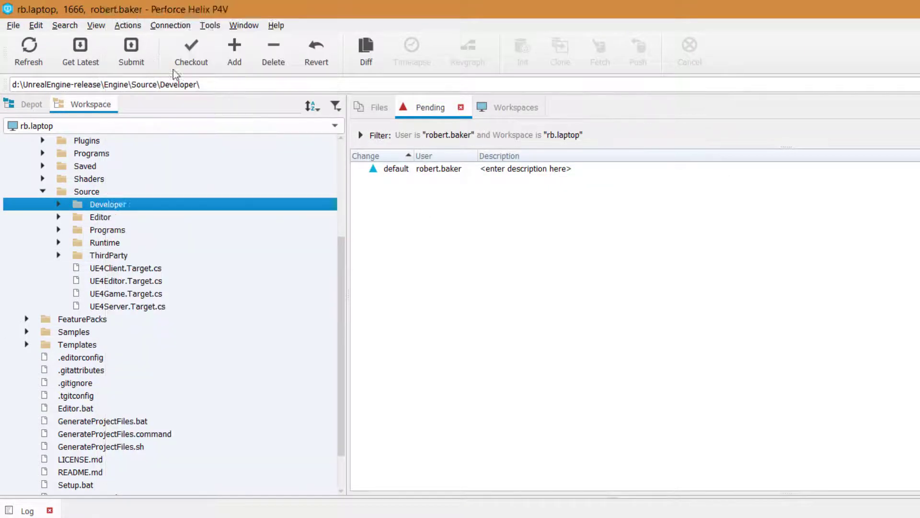
left_click(577, 264)
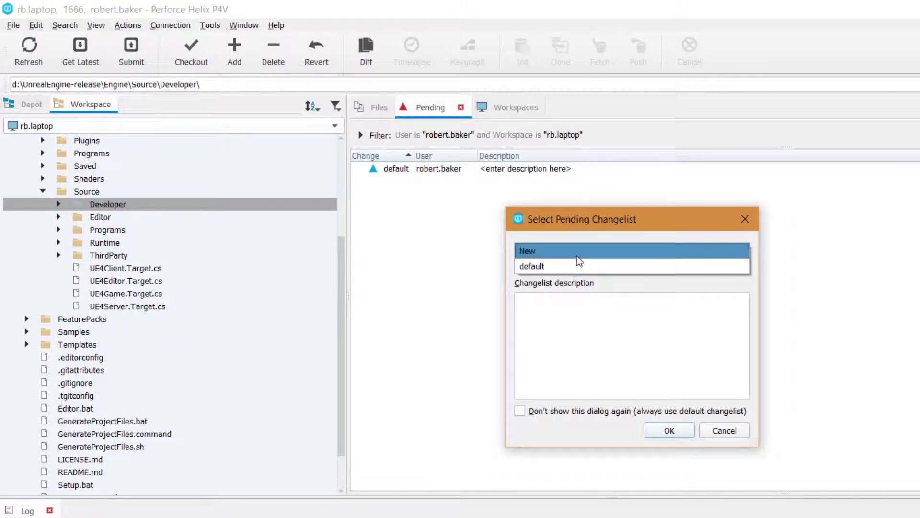
left_click(577, 256)
left_click(565, 348)
type("Engine\\")
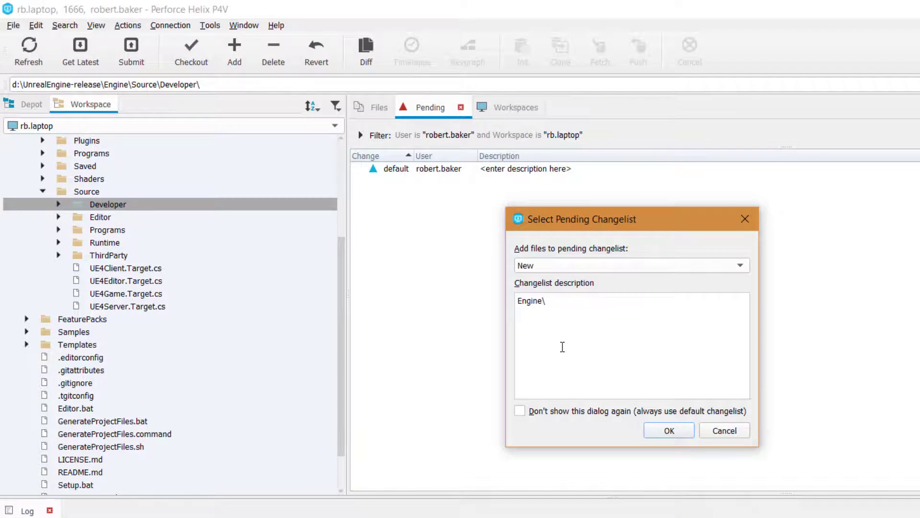
type("Source\\Devel;oper")
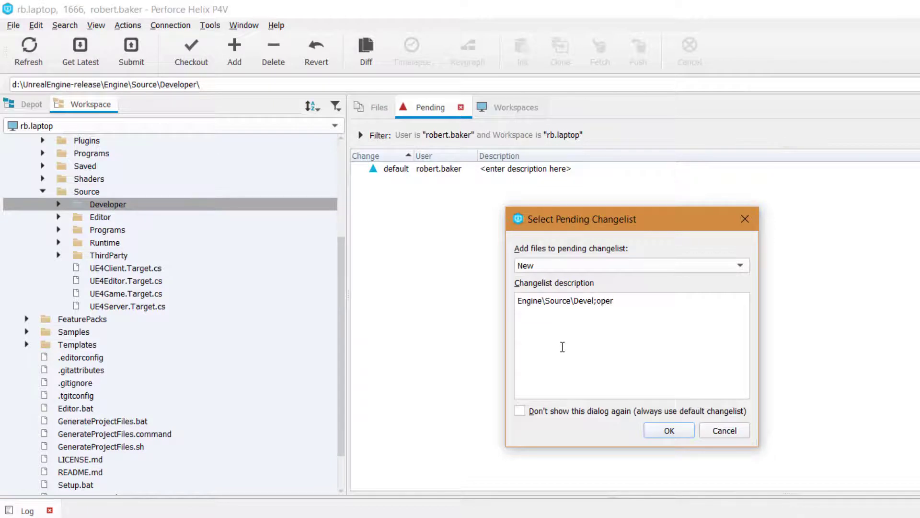
key("BackSpace")
key("BackSpace")
key("BackSpace")
key("BackSpace")
key("BackSpace")
type("oper folder.")
Create changelist 66 and bring up its submit form listing 2147 Developer files.
left_click(679, 433)
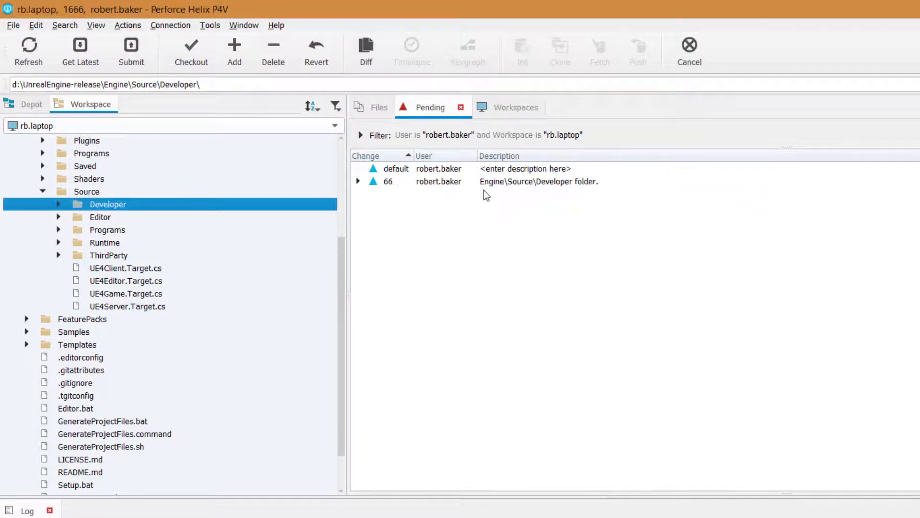
right_click(446, 180)
left_click(507, 194)
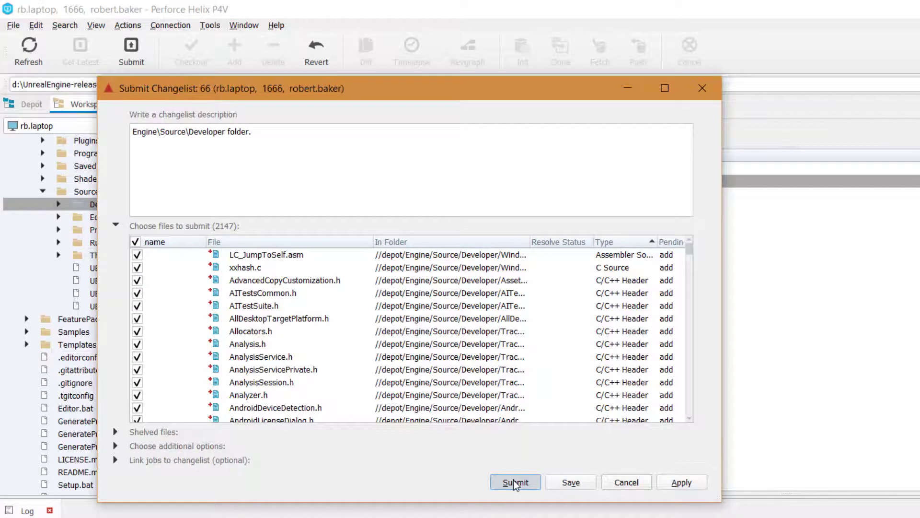
Submit changelist 66's 2147 Developer files to the depot.
left_click(513, 479)
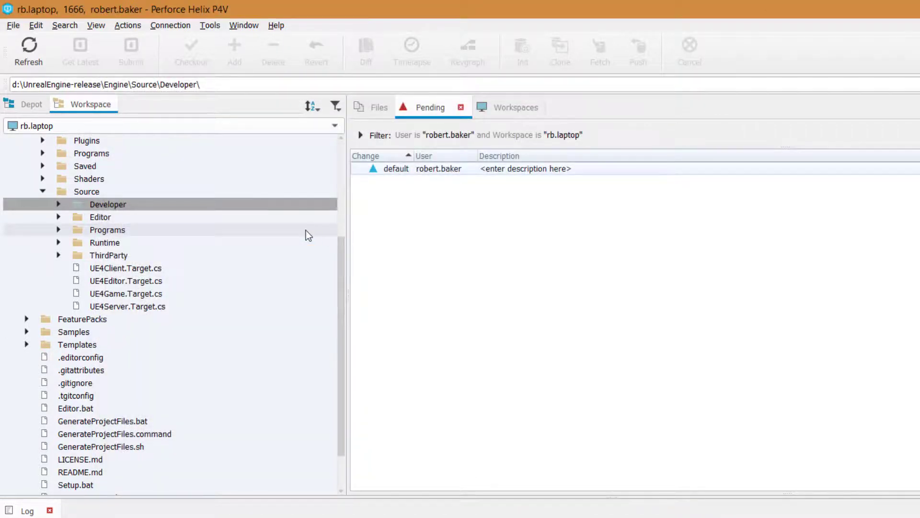
Put Editor in new changelist 67 'Engine\Source\Editor folder.' and open its 2700-file submit form.
left_click(132, 220)
right_click(133, 223)
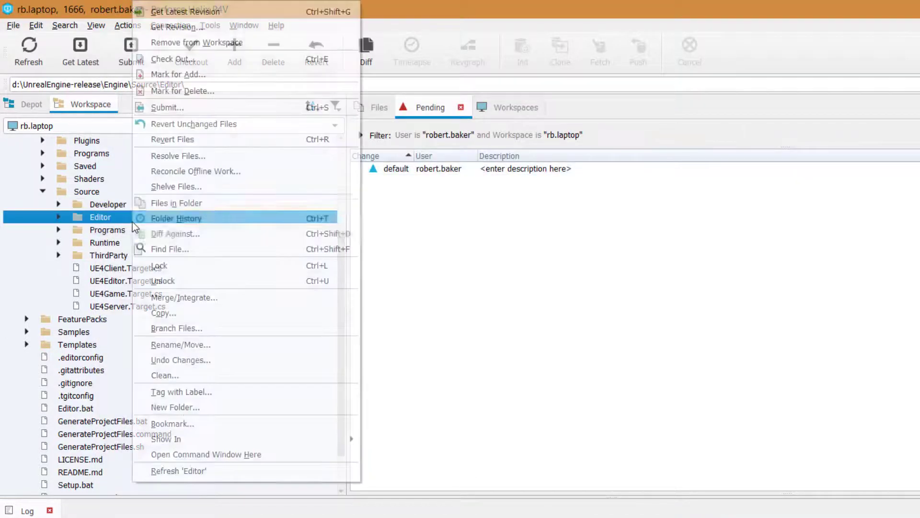
left_click(203, 70)
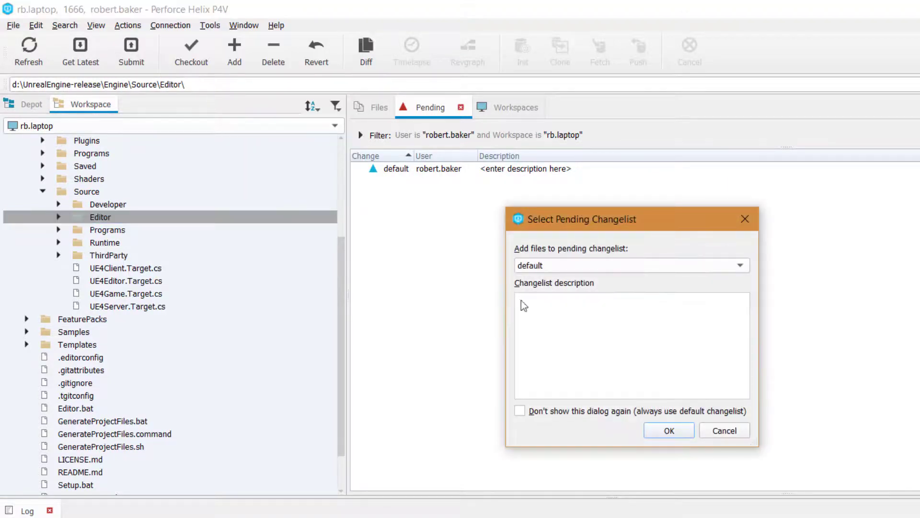
left_click(600, 272)
left_click(603, 254)
type("Engine\\Source\\Editor folder.")
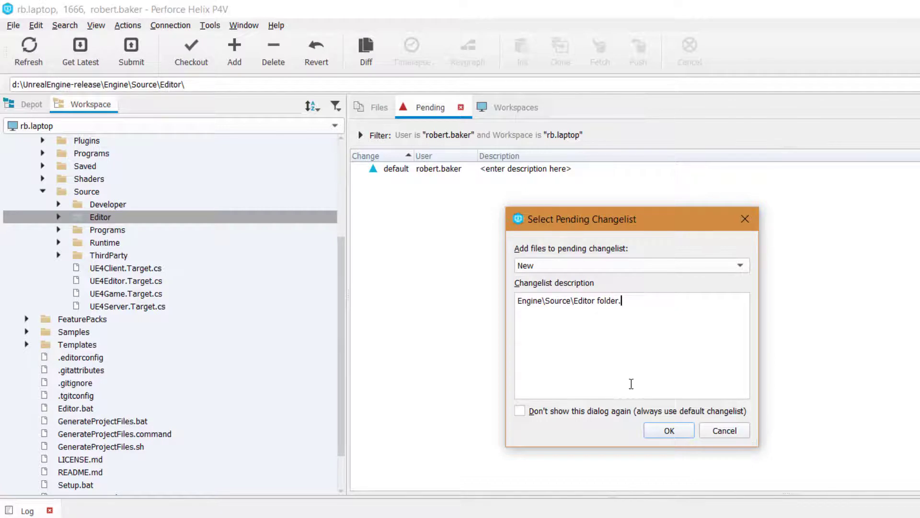
left_click(671, 430)
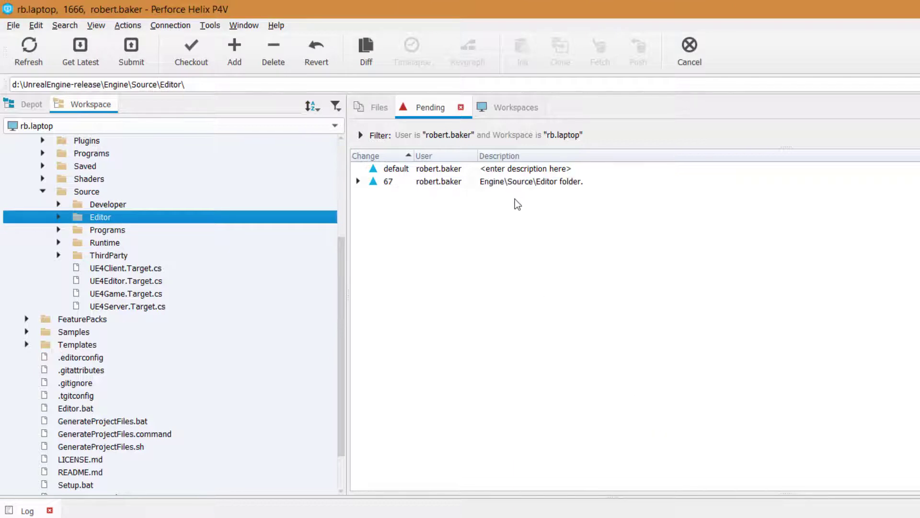
right_click(400, 182)
left_click(451, 192)
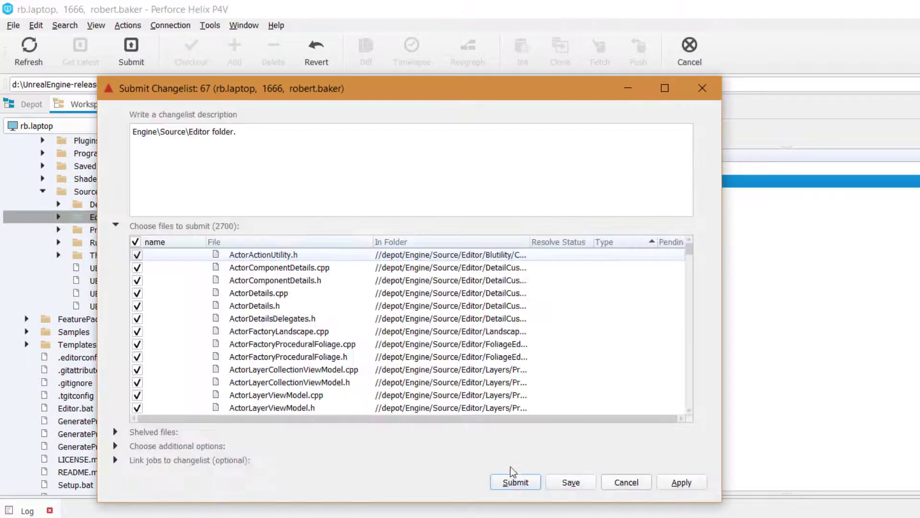
Submit changelist 67's 2700 Editor files to the depot.
left_click(510, 479)
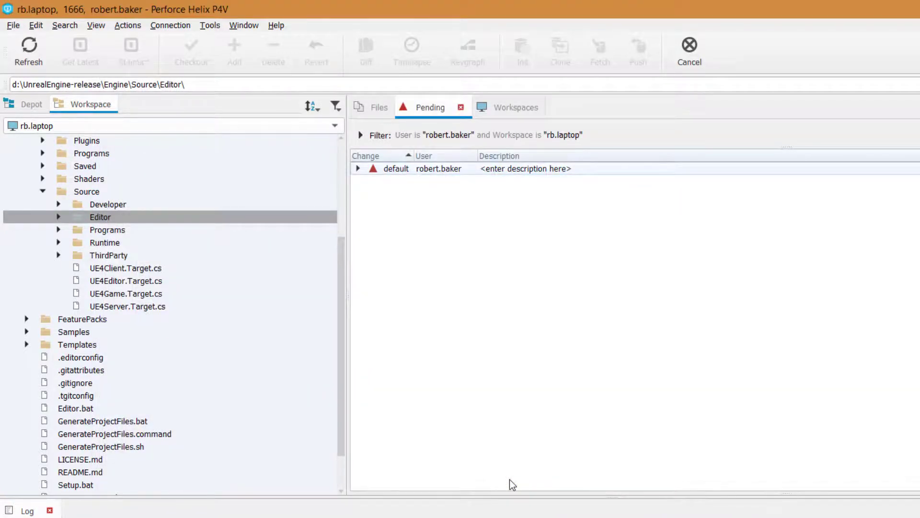
left_click(123, 230)
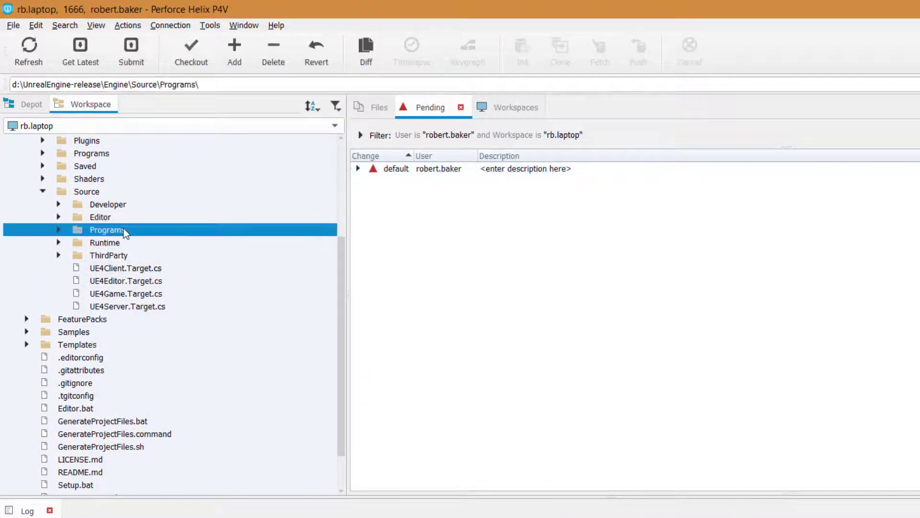
Mark Programs for add in new changelist 68 described 'Engine\Source\Programs folder.'.
right_click(124, 230)
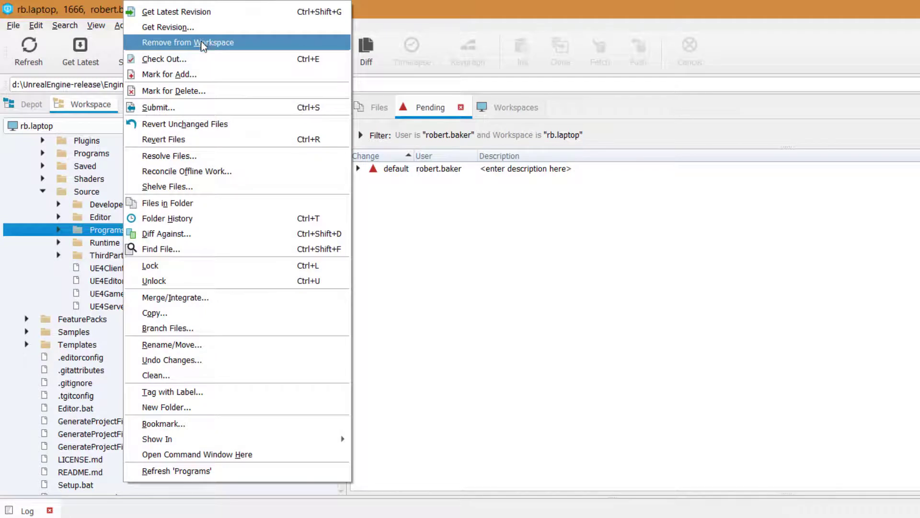
left_click(201, 74)
left_click(567, 267)
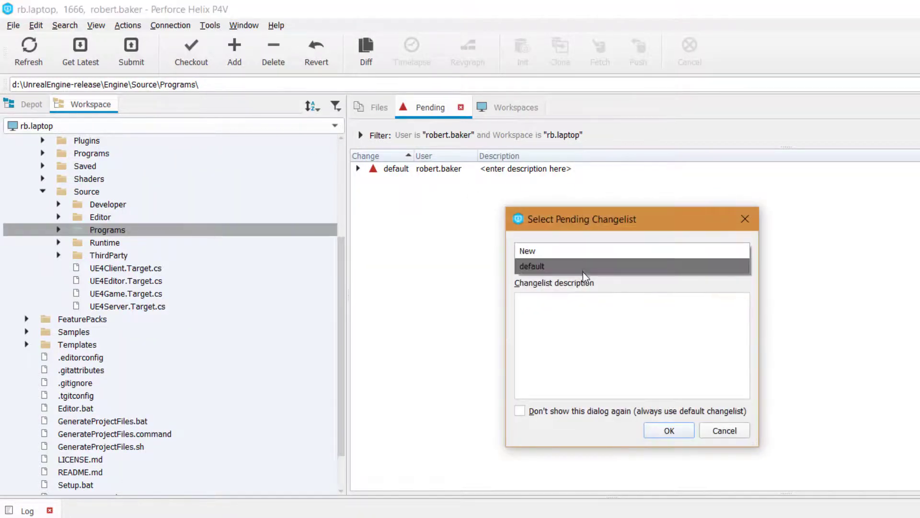
left_click(583, 253)
left_click(581, 352)
type("Engine\\")
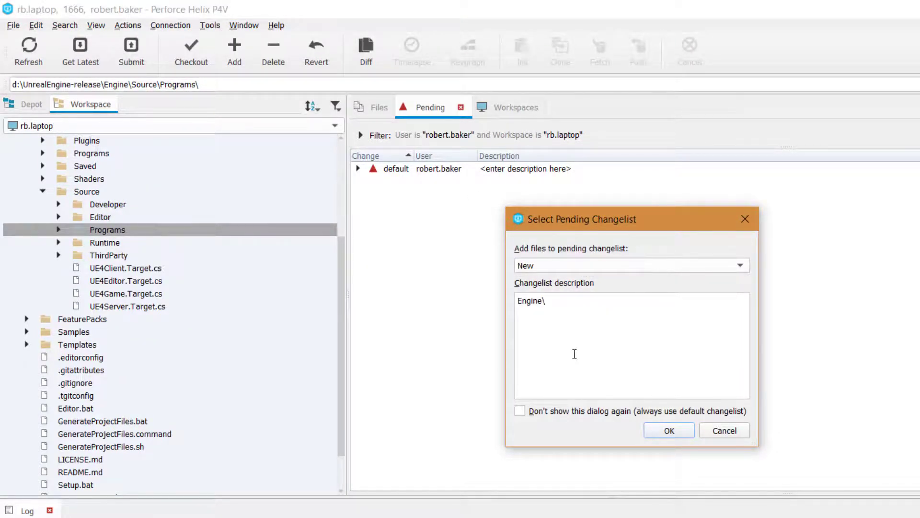
type("Source\\Programs folder.")
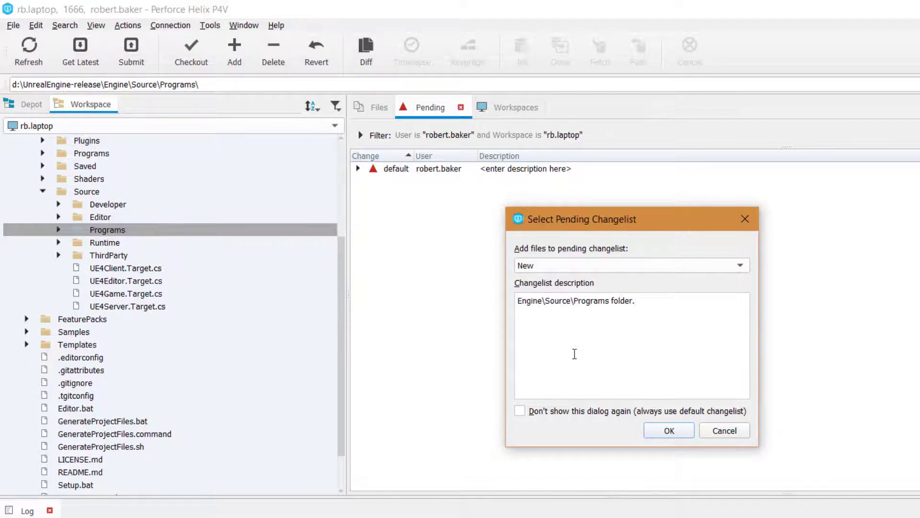
left_click(686, 433)
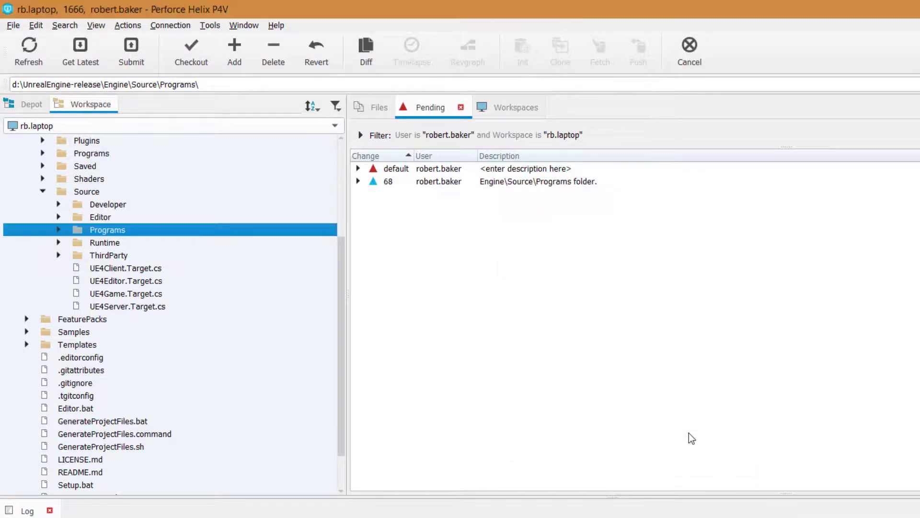
right_click(490, 182)
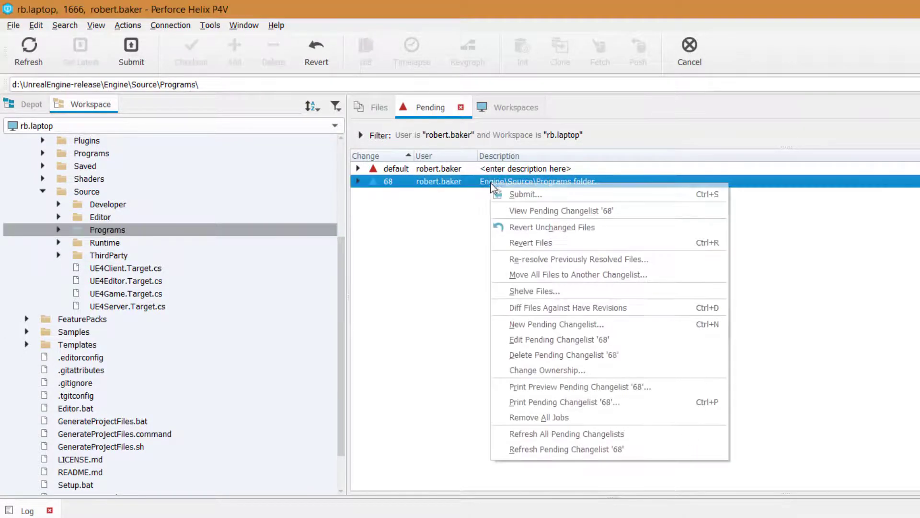
Expand changelist 68 and submit its 2489 Programs files to the depot.
left_click(528, 203)
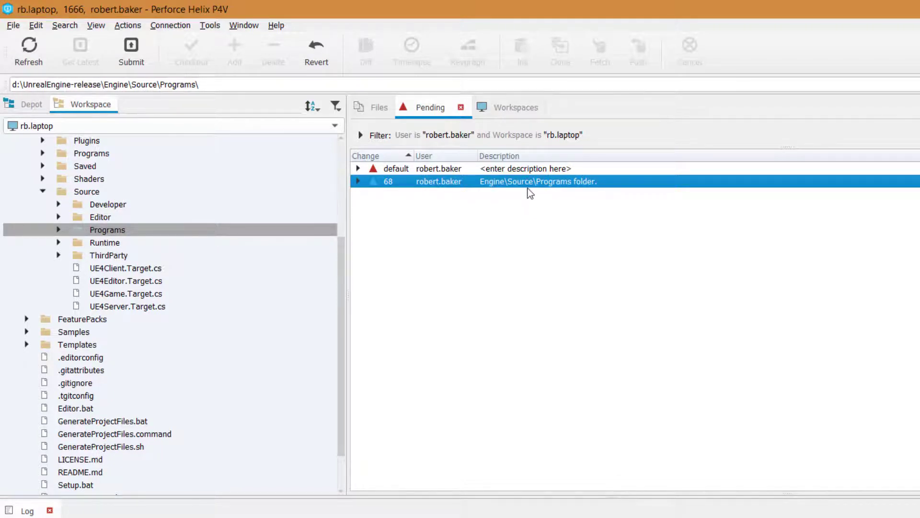
left_click(358, 181)
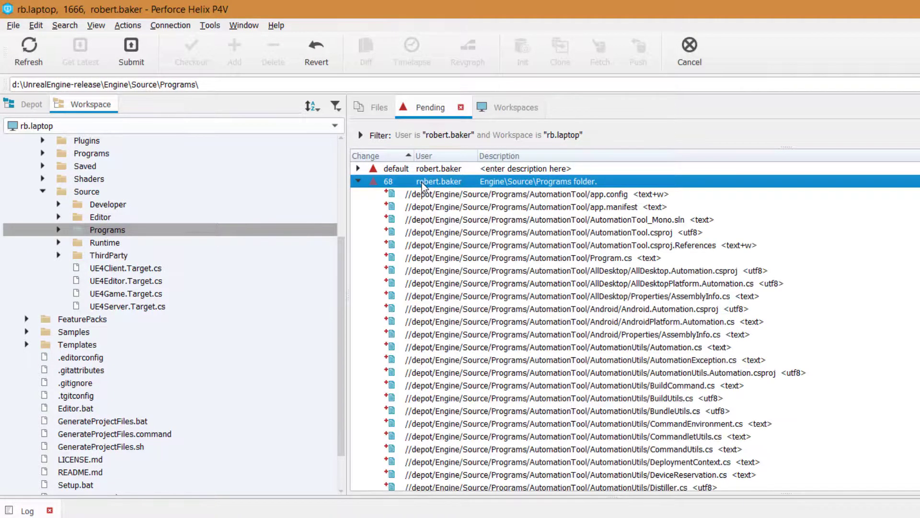
right_click(422, 184)
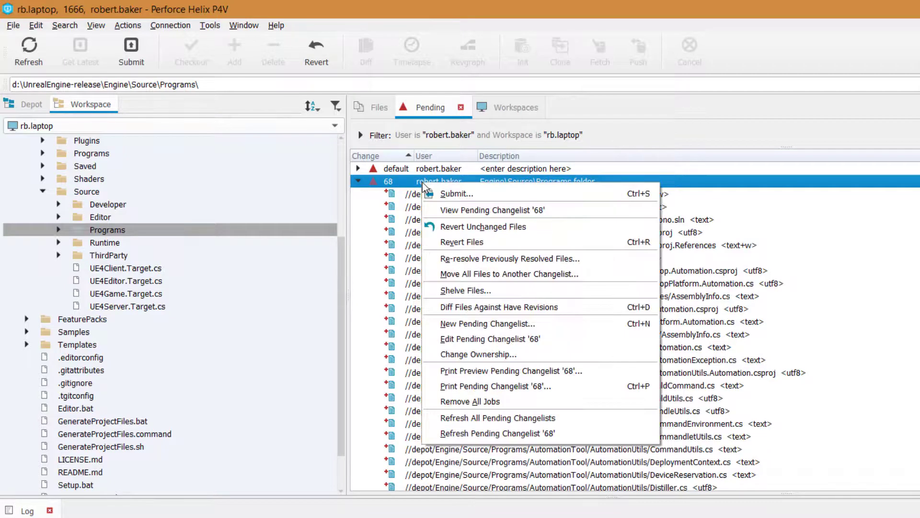
left_click(453, 197)
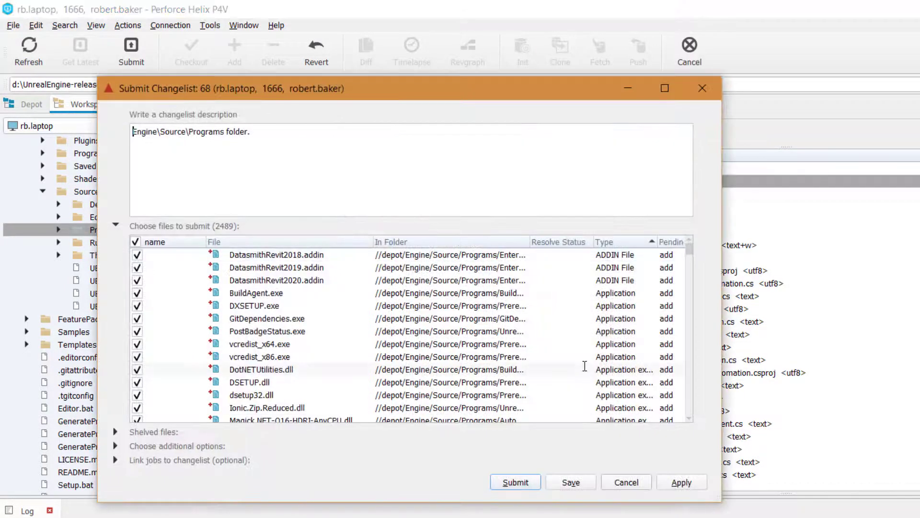
left_click(509, 486)
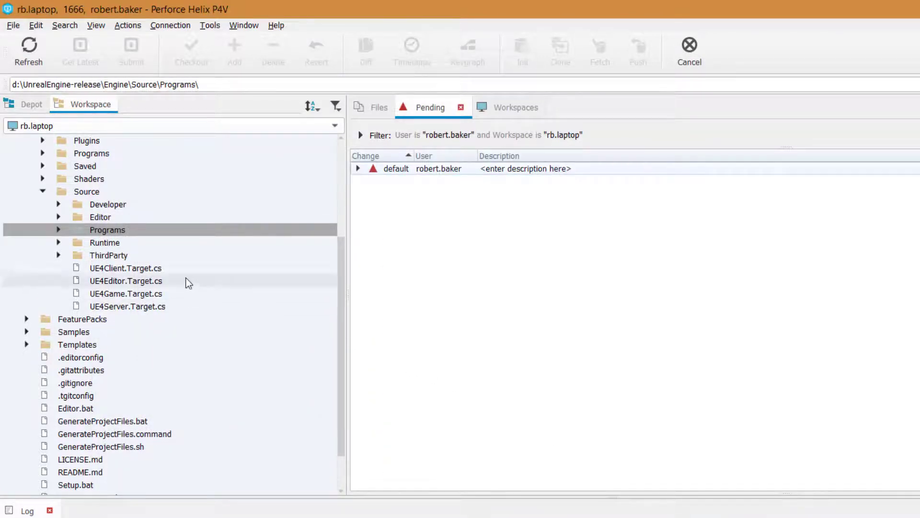
left_click(162, 242)
Mark Engine\Source\Runtime for add in a new changelist 69 described 'Engine\Source\Runtime folder.'.
right_click(123, 247)
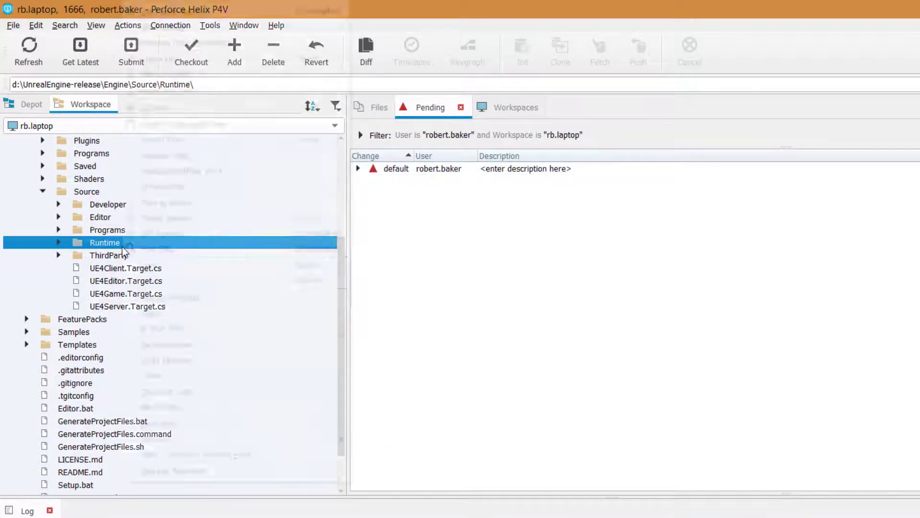
left_click(191, 82)
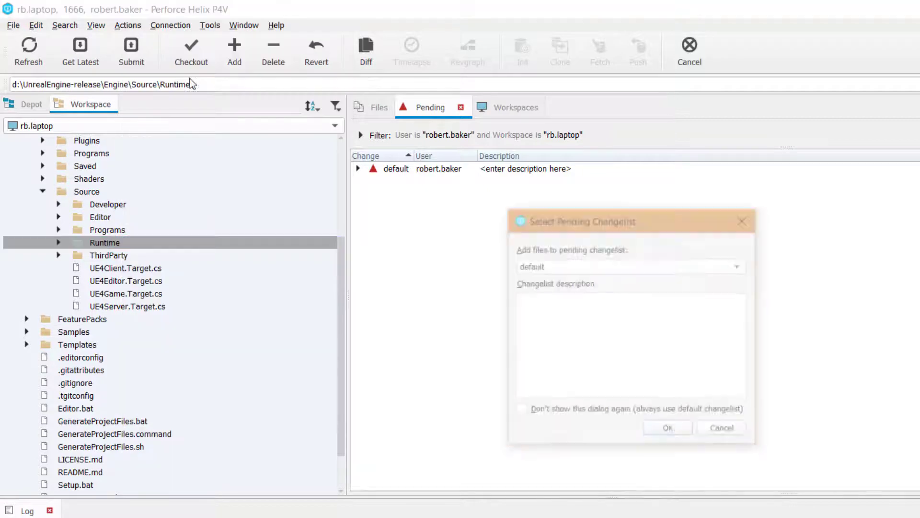
left_click(561, 259)
left_click(567, 252)
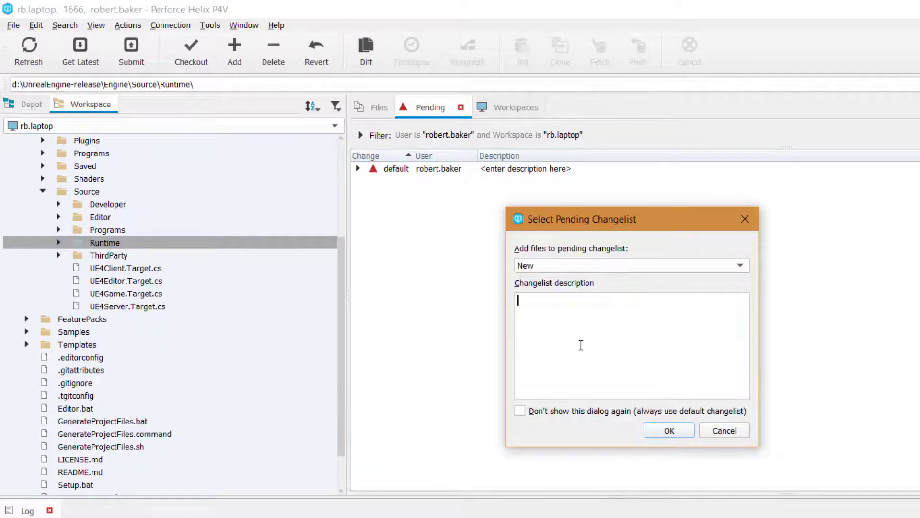
type("Engine\\Source\\Runtim")
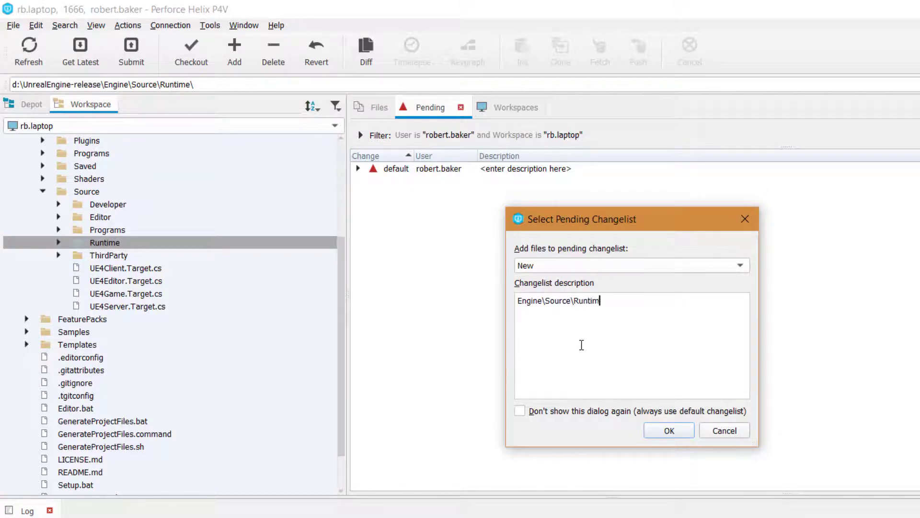
type("e folder.")
left_click(670, 430)
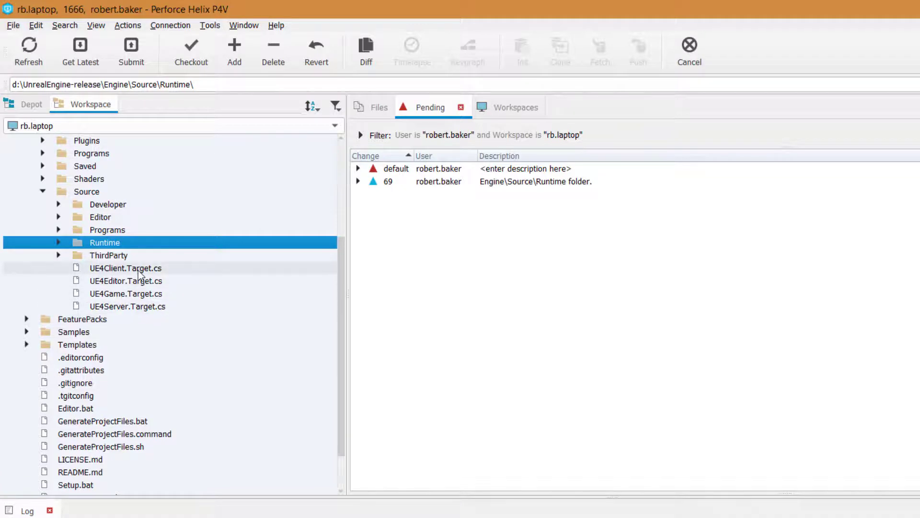
Submit changelist 69's 6100 Runtime files to the depot.
left_click(510, 188)
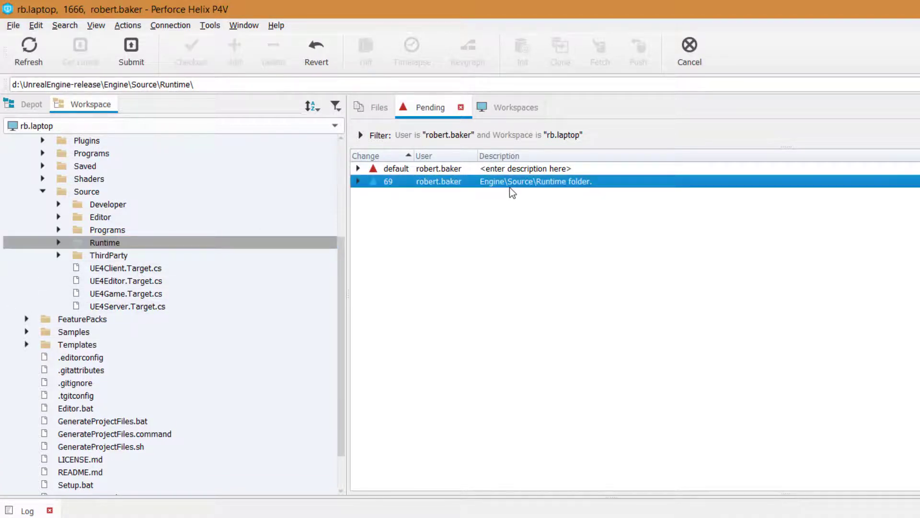
right_click(510, 187)
left_click(528, 199)
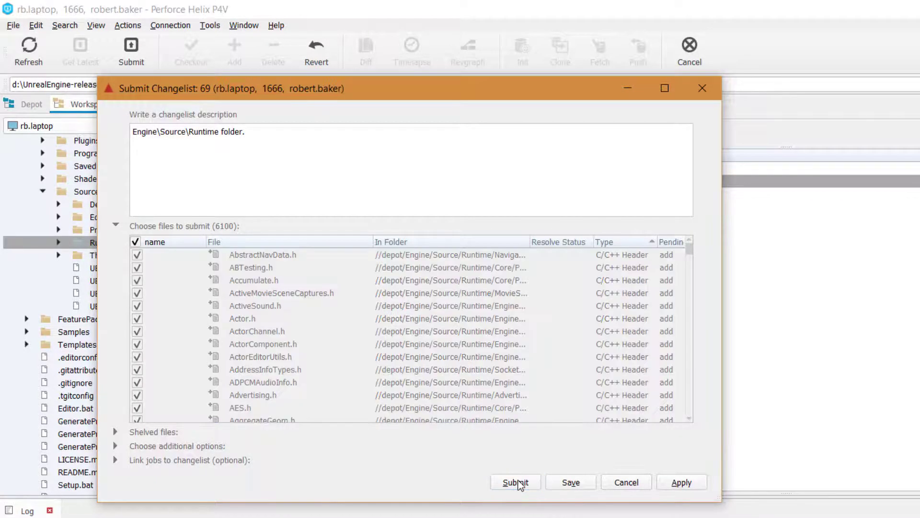
left_click(519, 484)
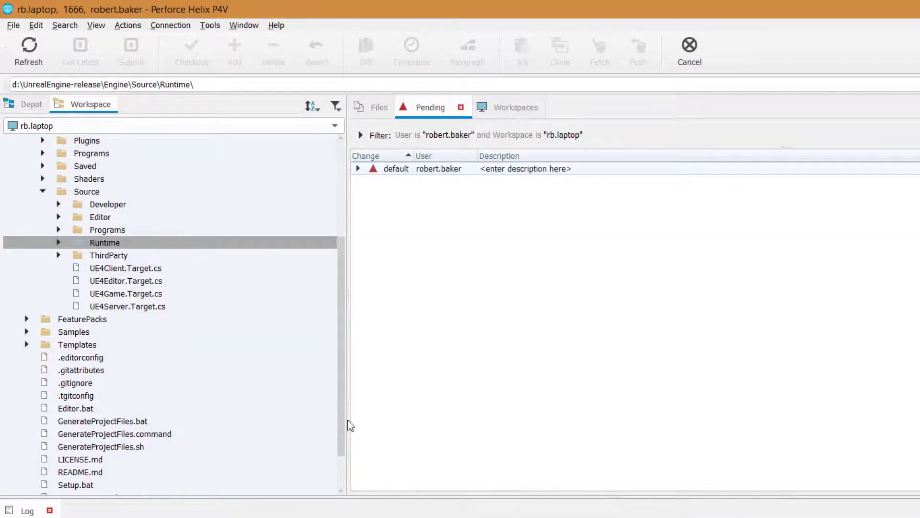
Mark the four UE4*.Target.cs files for add in a new changelist described 'Engine\Source folder.'.
left_click(169, 268)
left_click(168, 312, "shift")
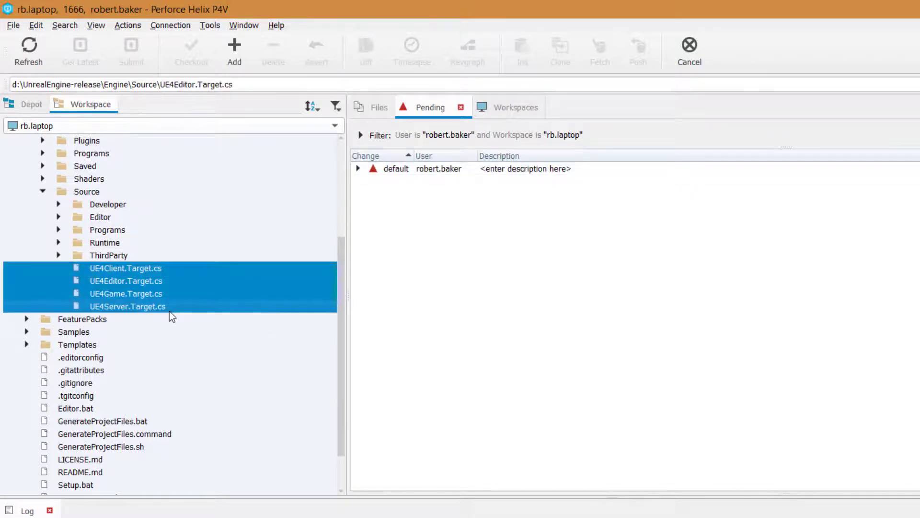
right_click(173, 307)
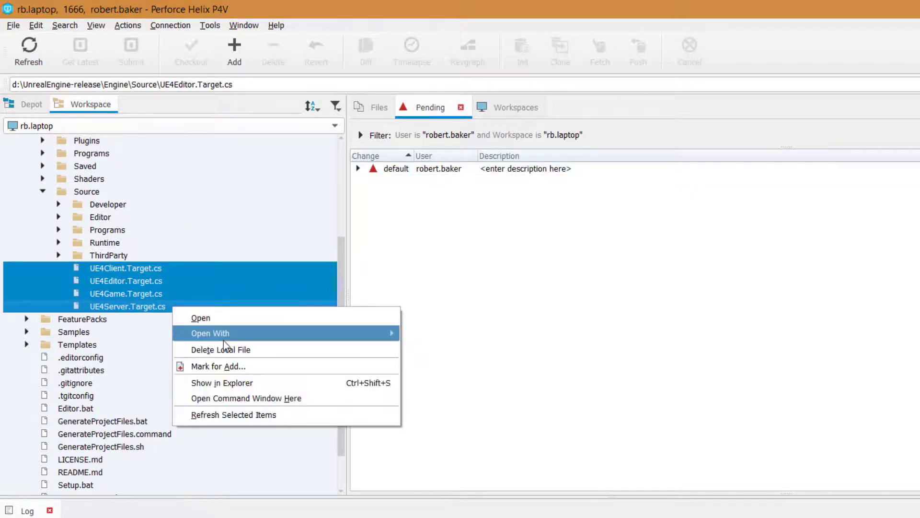
left_click(218, 366)
left_click(569, 265)
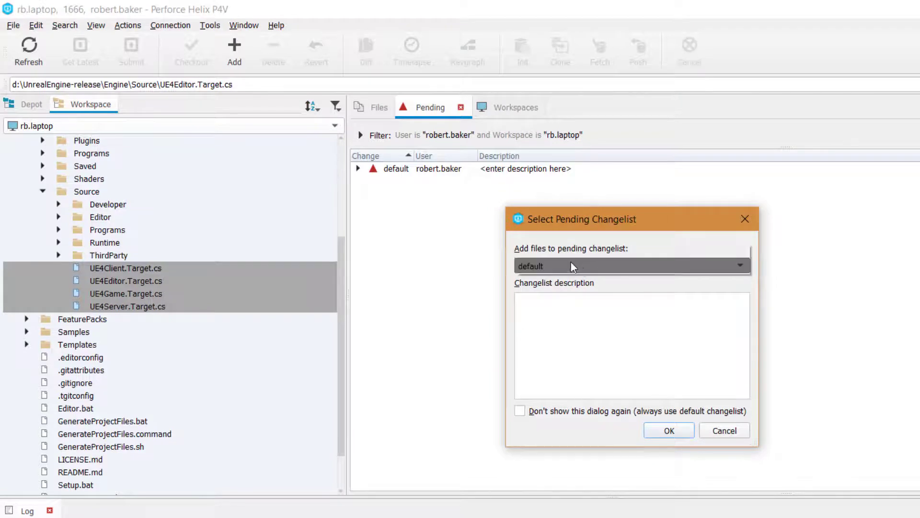
left_click(579, 251)
type("Engine\\SDource")
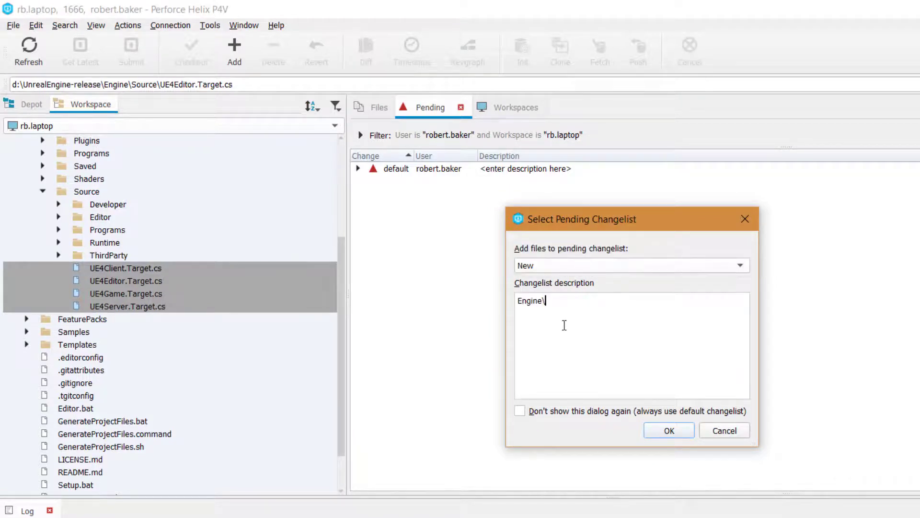
key("BackSpace")
key("BackSpace")
key("BackSpace")
key("BackSpace")
key("BackSpace")
key("BackSpace")
key("BackSpace")
type("ourtce folder.")
key("Left")
key("Left")
key("Left")
key("Left")
key("Left")
key("Left")
key("Left")
key("Left")
key("Left")
key("Left")
key("BackSpace")
left_click(670, 429)
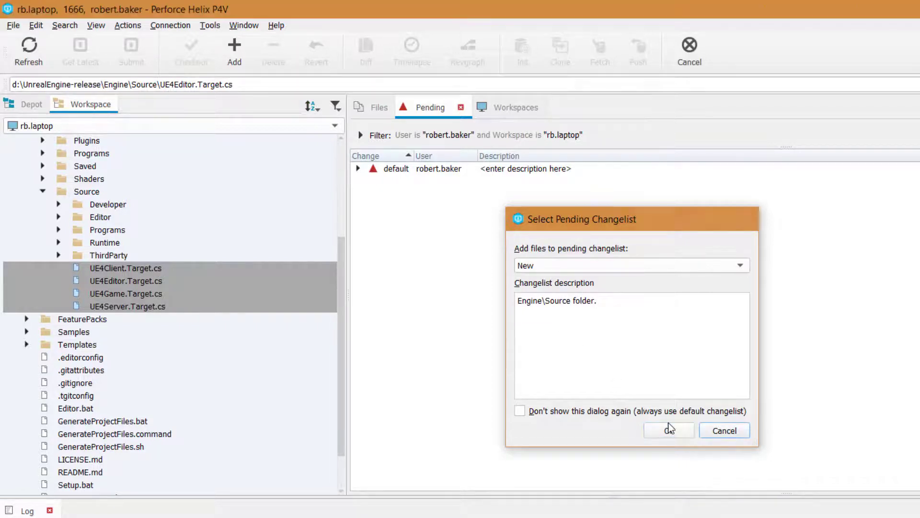
Submit changelist 70 with the four Target.cs files to the depot.
left_click(467, 181)
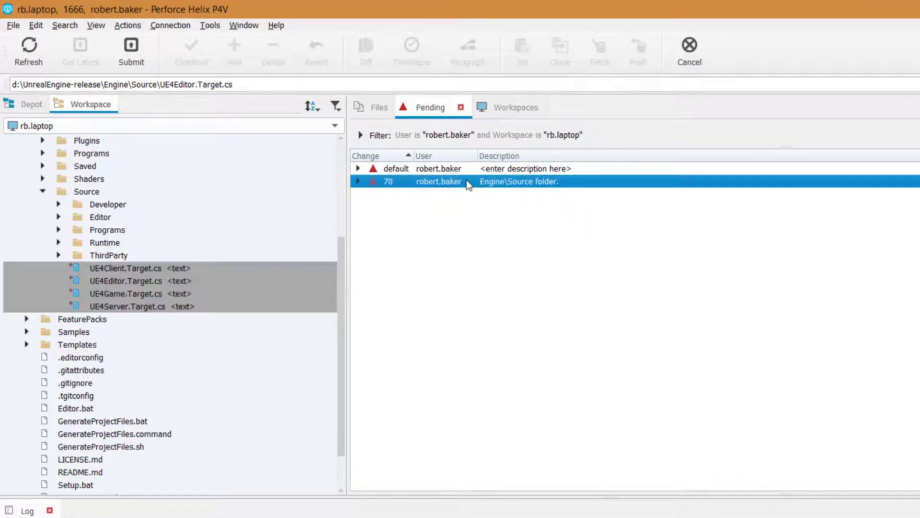
right_click(467, 181)
left_click(496, 188)
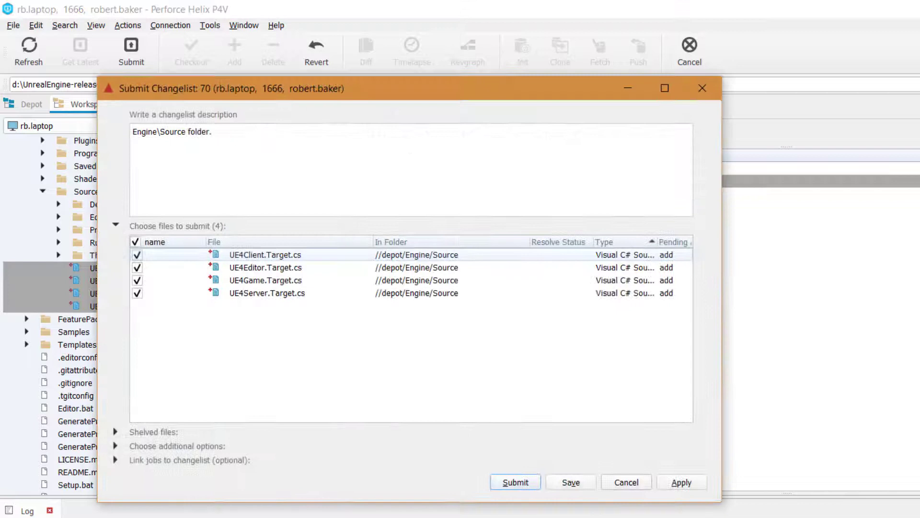
left_click(524, 482)
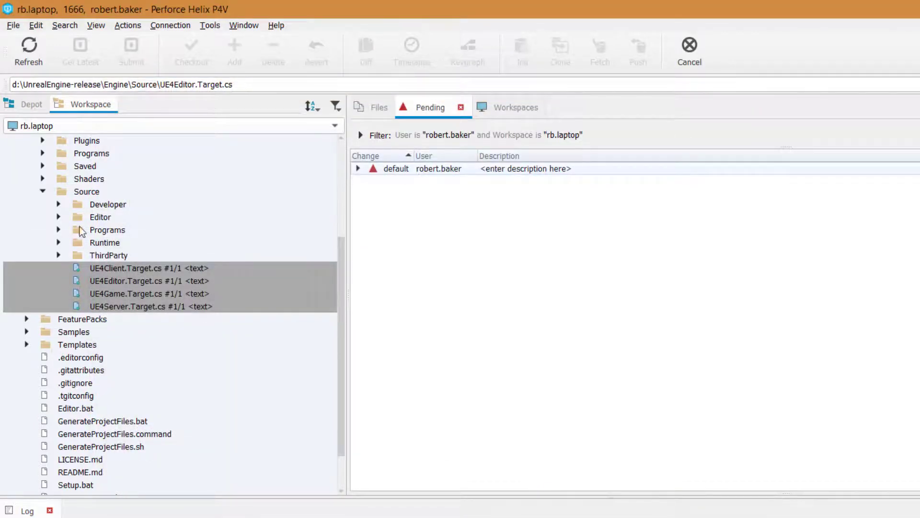
left_click(46, 195)
Collapse Engine and mark FeaturePacks for add in a new changelist described 'FeaturePacks folder.'.
scroll(46, 196, "up", 3)
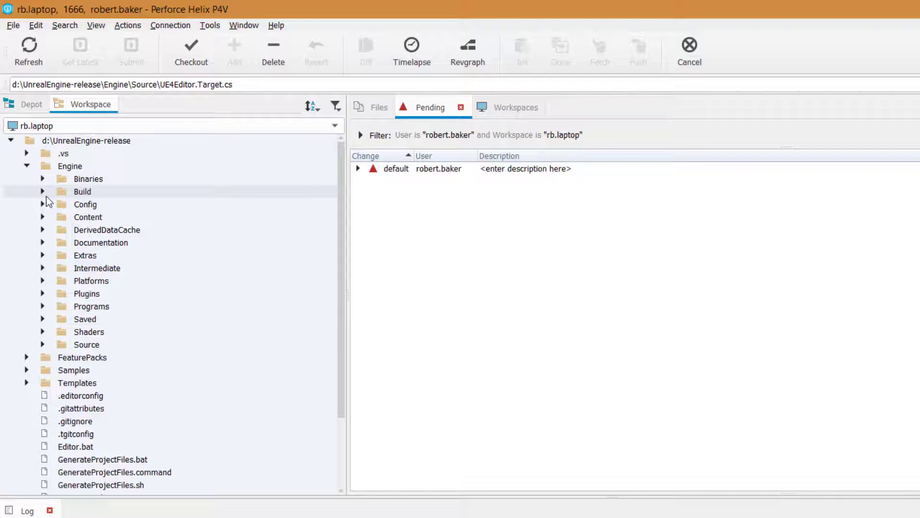
left_click(27, 167)
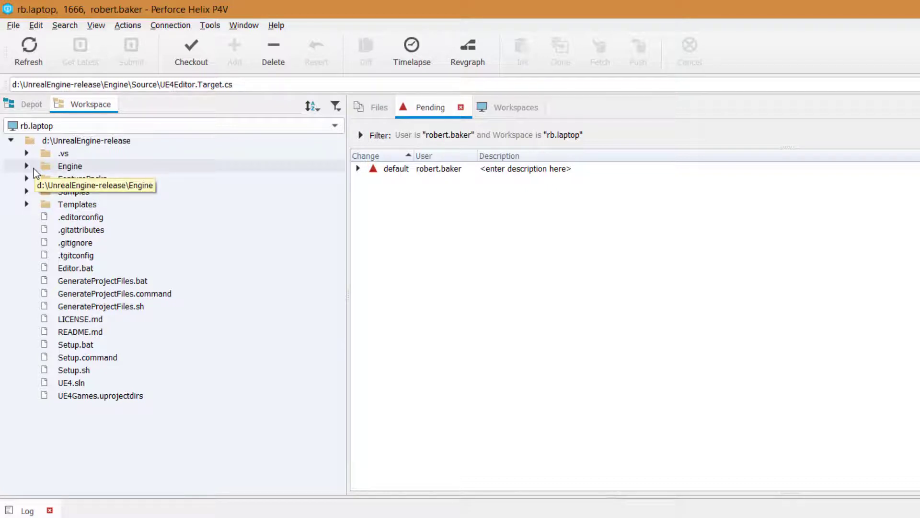
right_click(73, 180)
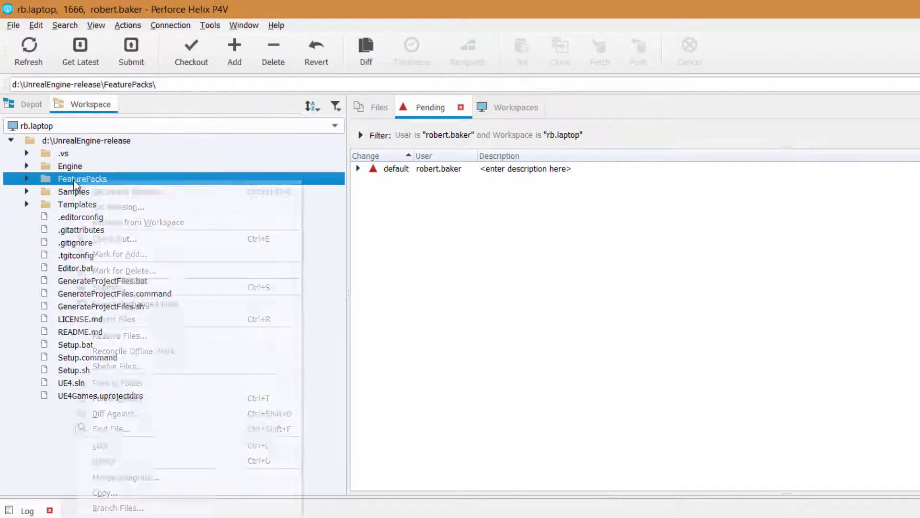
left_click(115, 239)
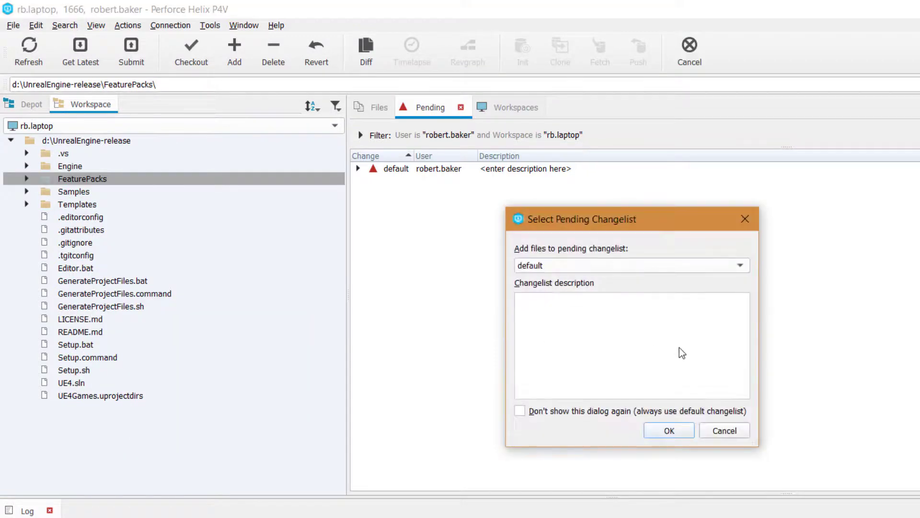
left_click(657, 270)
left_click(640, 254)
left_click(604, 320)
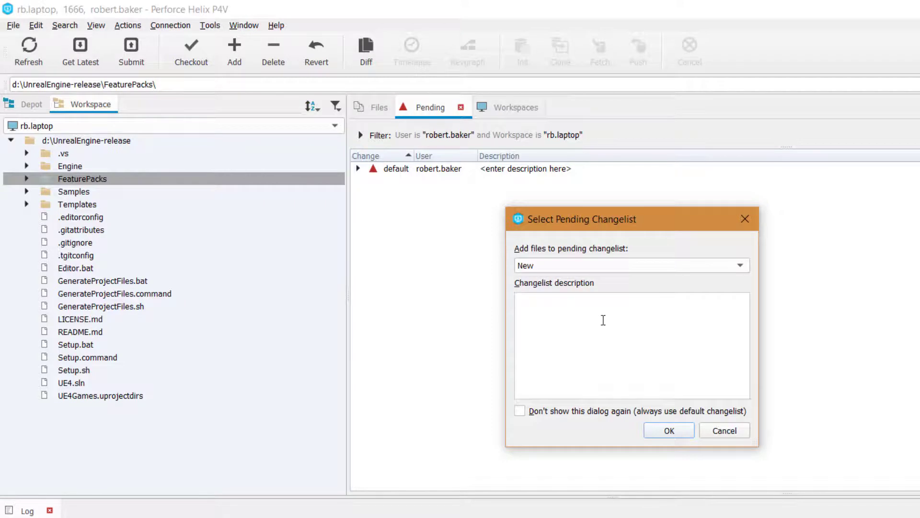
type("FeaturePacks folder.")
left_click(671, 429)
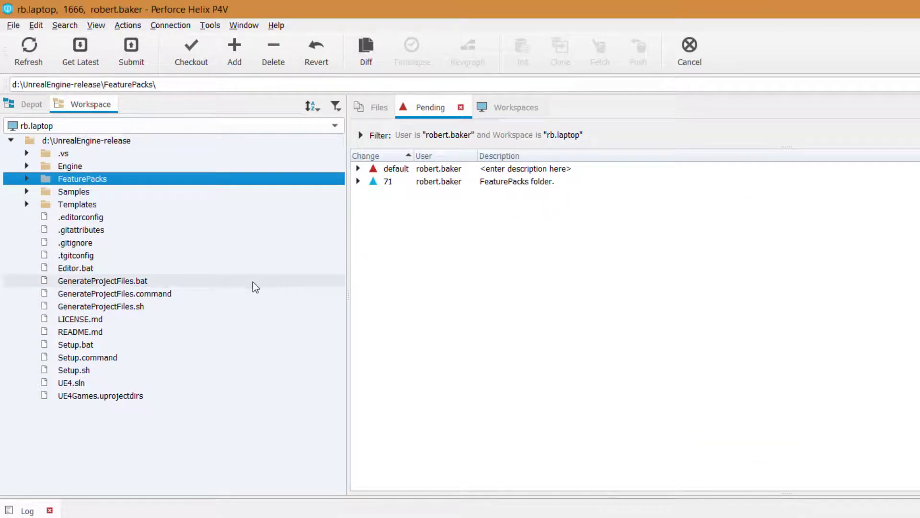
Submit changelist 71's 26 FeaturePacks files to the depot.
left_click(438, 184)
right_click(438, 180)
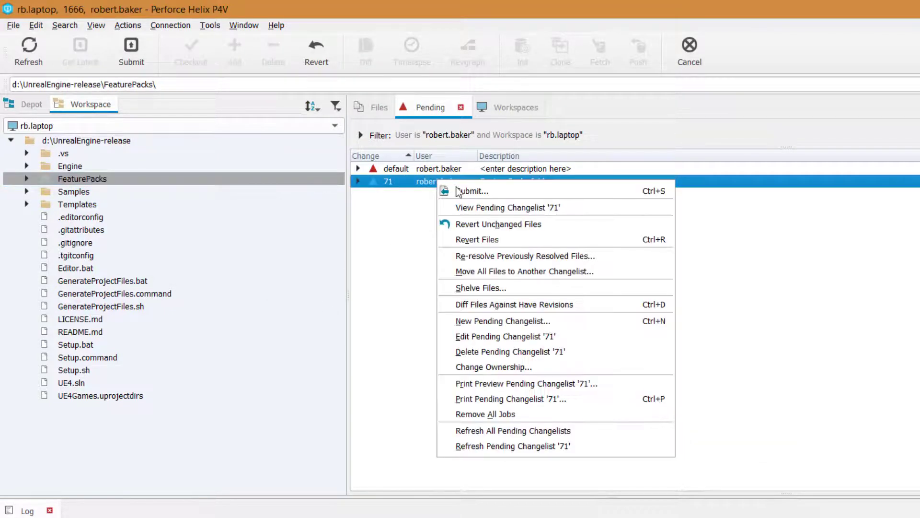
left_click(456, 189)
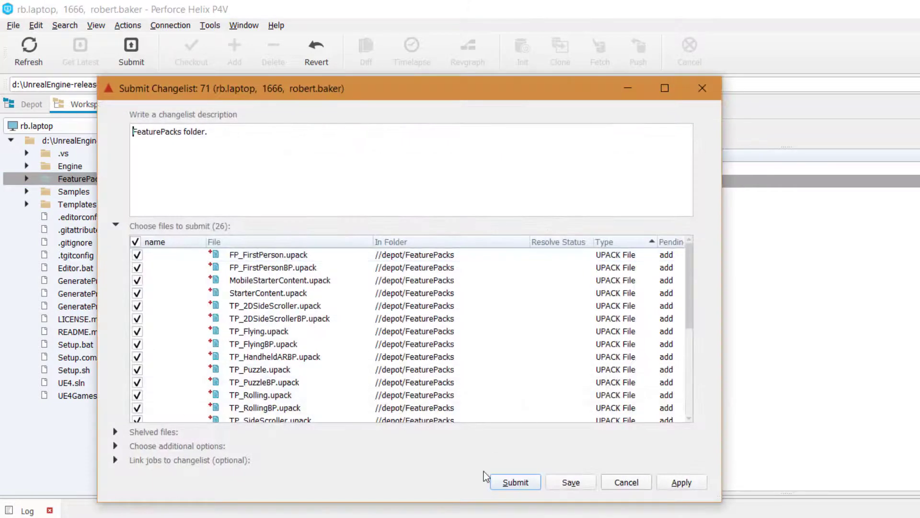
left_click(511, 484)
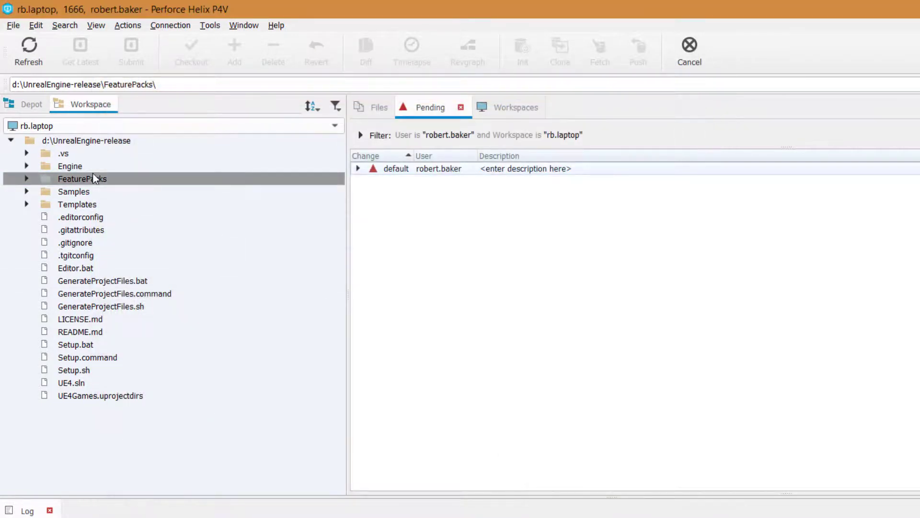
left_click(91, 190)
Mark the Samples folder for add in a new changelist described 'Samples folder.'.
right_click(91, 190)
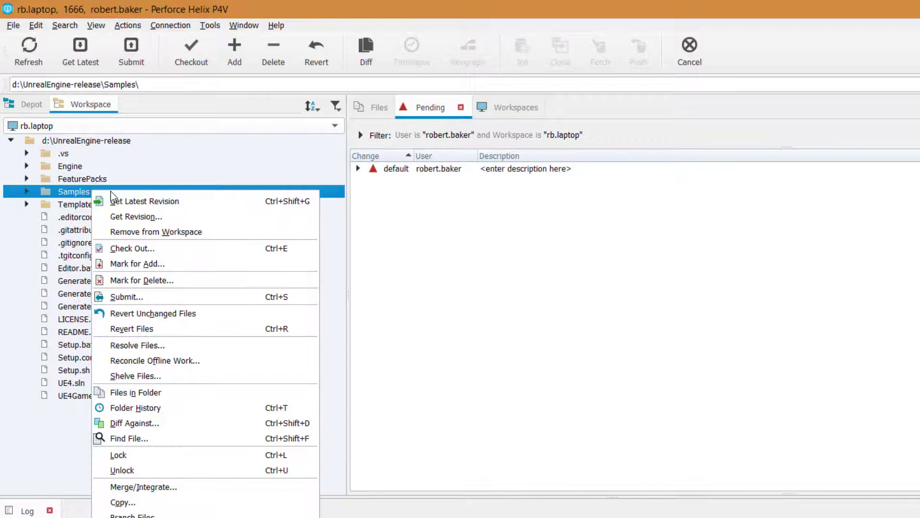
left_click(131, 264)
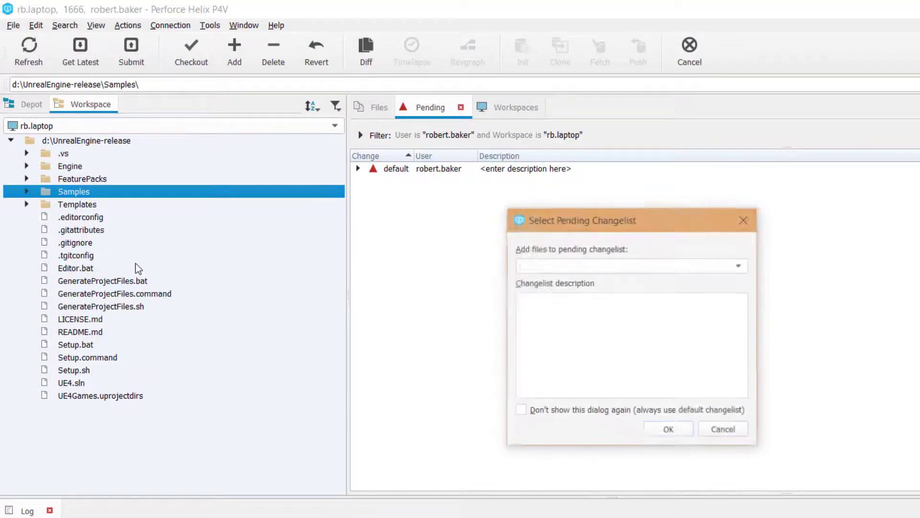
left_click(560, 267)
left_click(563, 256)
left_click(556, 322)
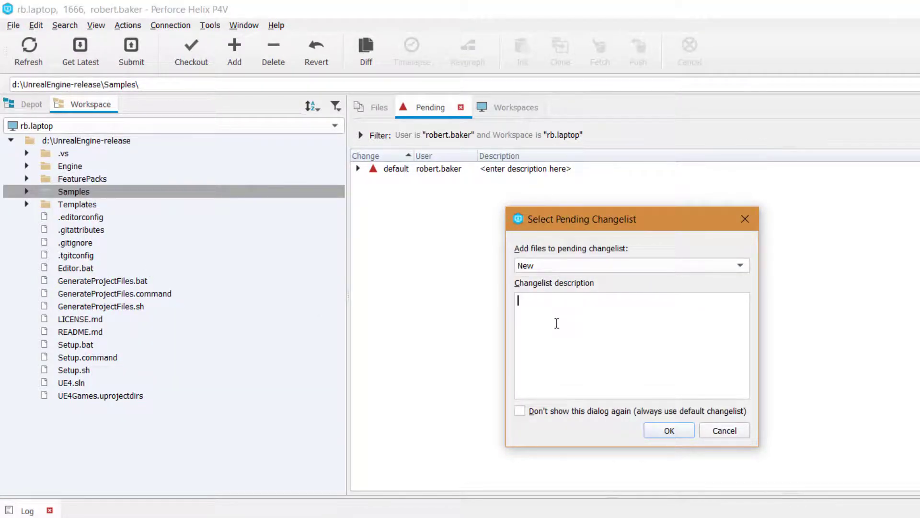
type("Samples fold")
type("er/")
left_click(675, 435)
Submit changelist 72's 540 Samples files to the depot.
right_click(499, 182)
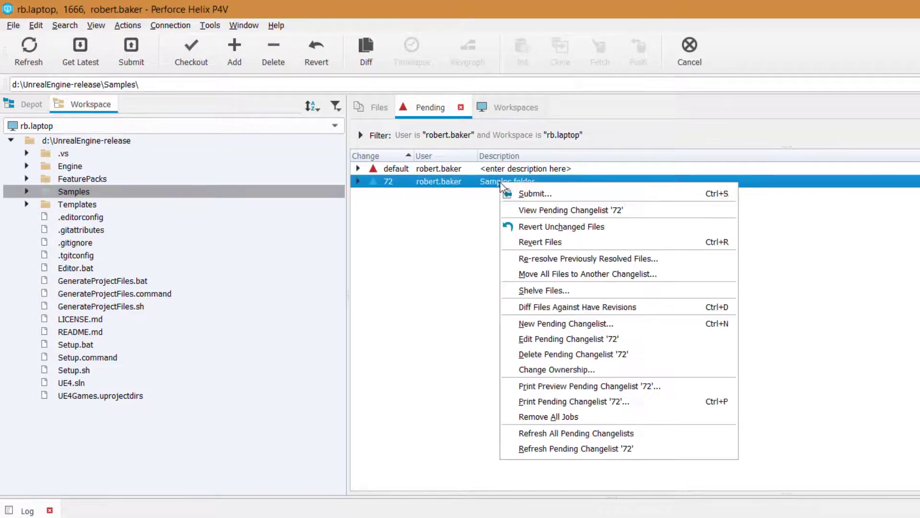
left_click(539, 194)
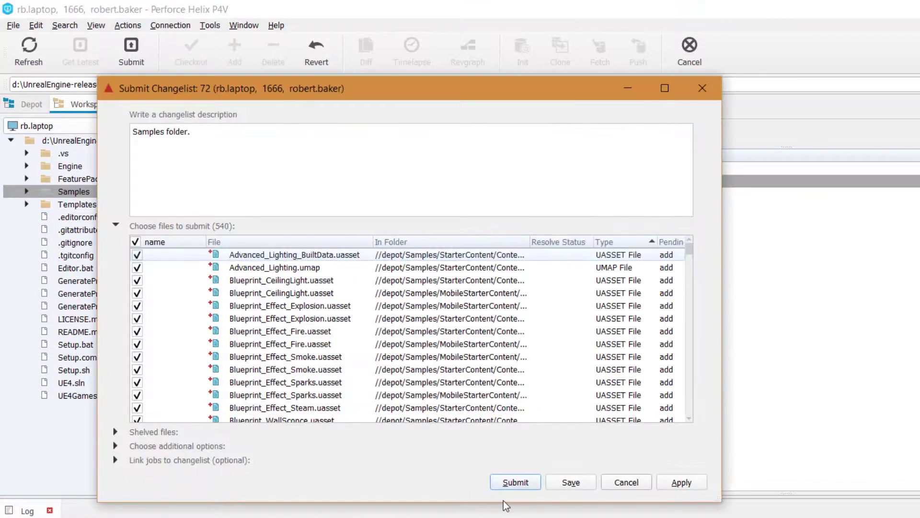
left_click(528, 486)
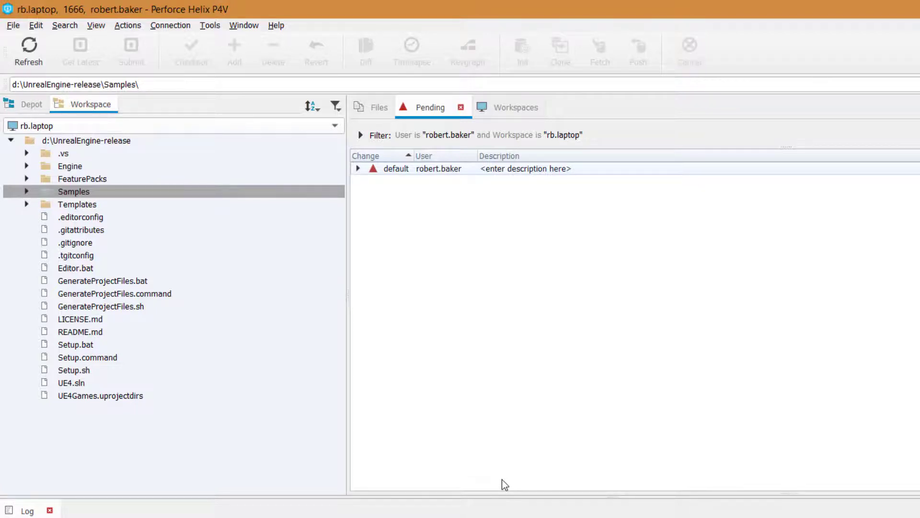
Add the Templates folder's files to new pending changelist 73, described 'Templates folder.'.
right_click(113, 204)
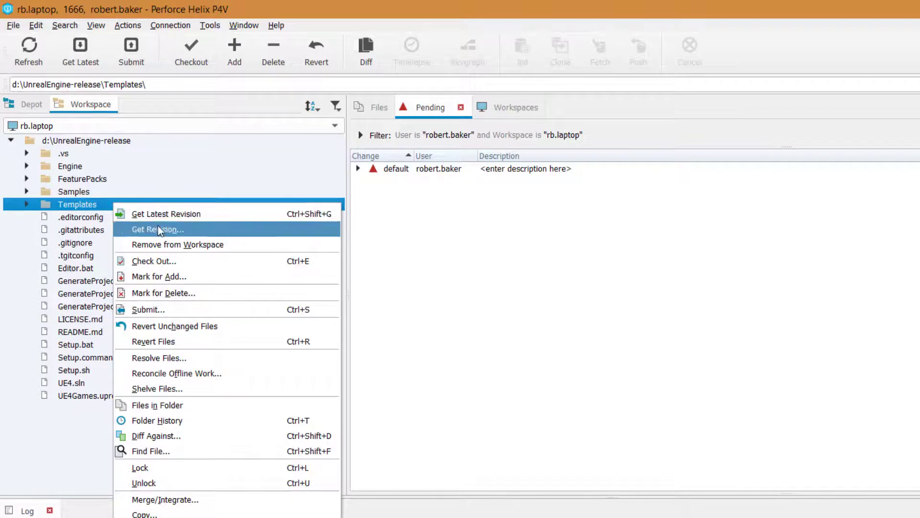
left_click(162, 276)
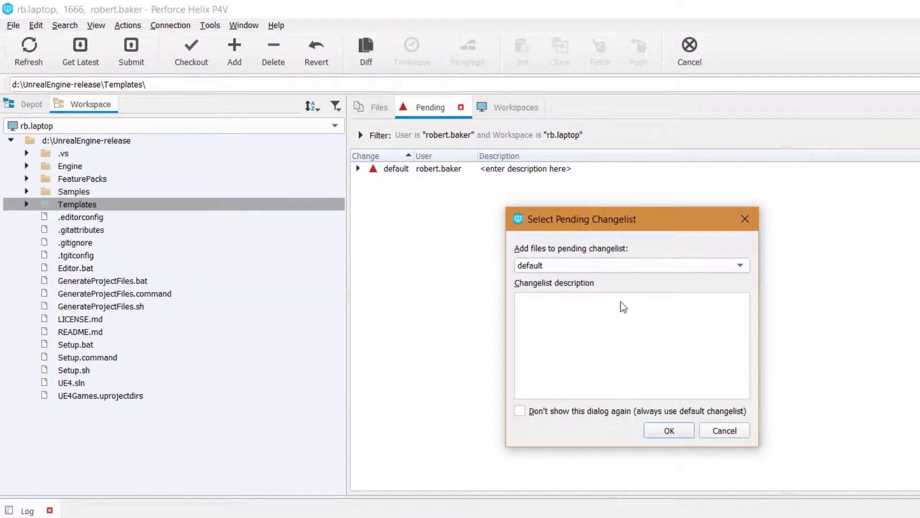
left_click(619, 265)
left_click(619, 251)
left_click(594, 333)
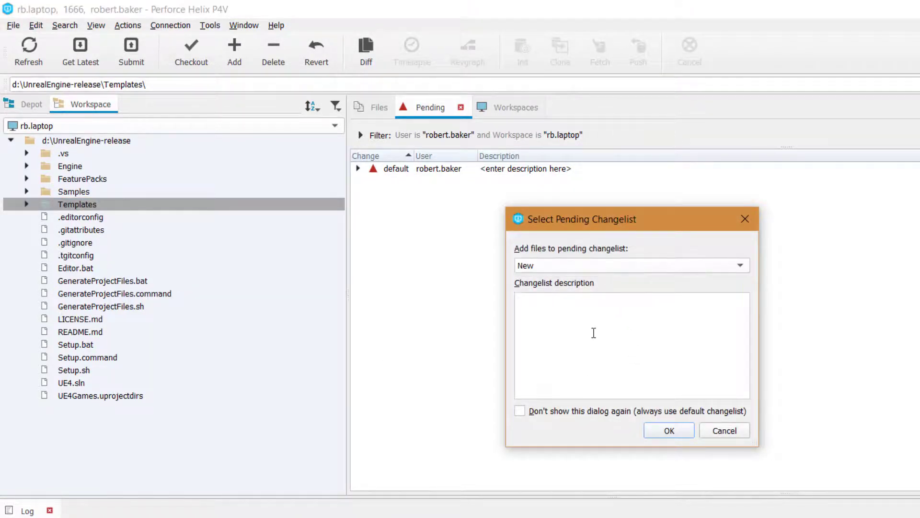
type("Templates folder.")
left_click(664, 429)
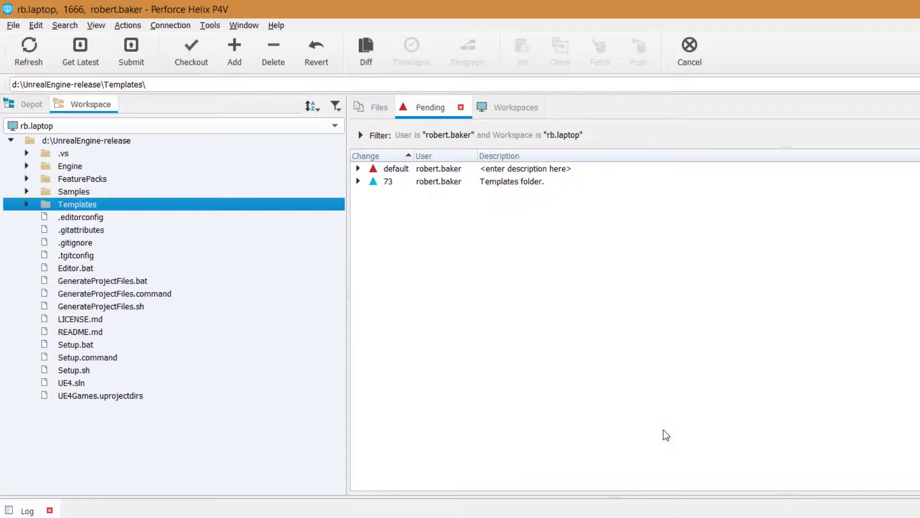
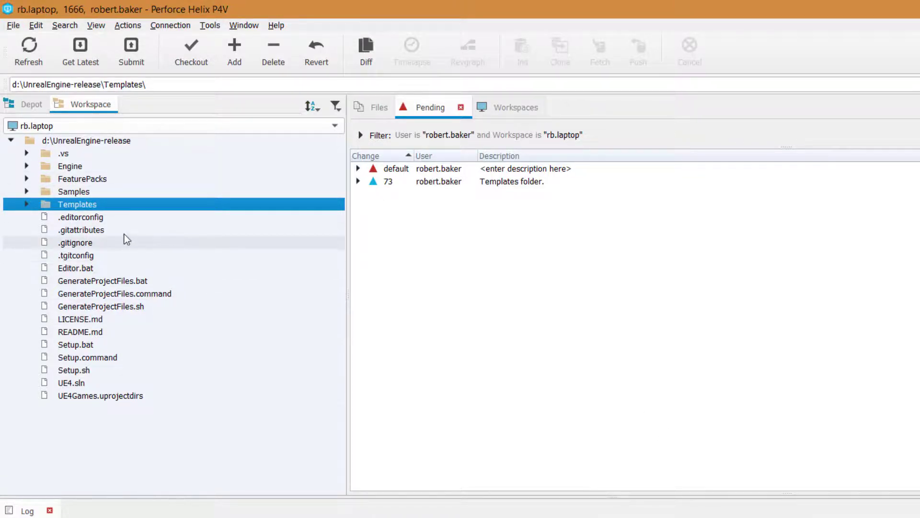
Select the root files except UE4.sln, Setup.sh, Setup.command, Setup.bat, README.md and LICENSE.md.
left_click(114, 218)
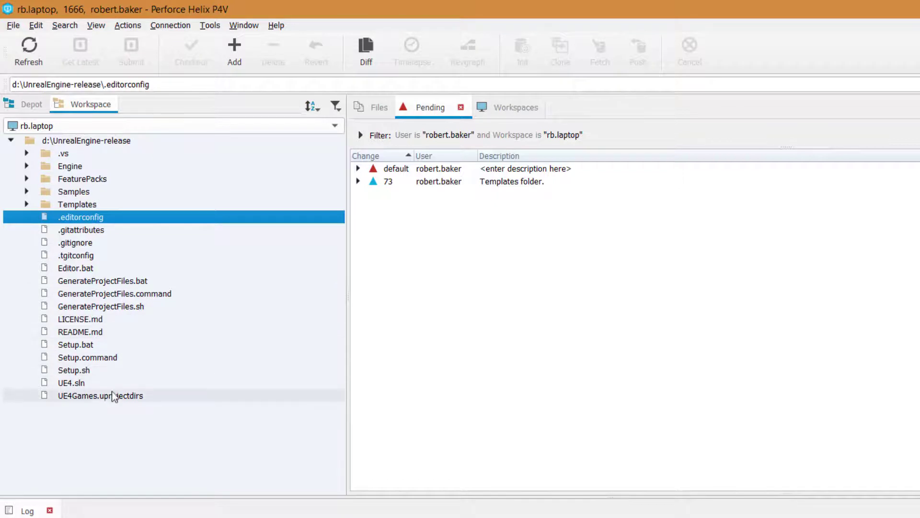
left_click(113, 396, "shift")
left_click(94, 383, "ctrl")
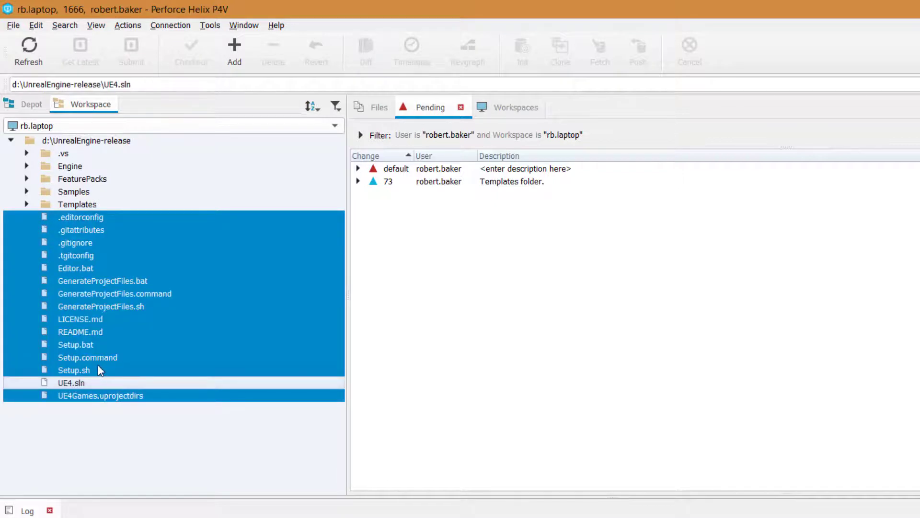
left_click(97, 370, "ctrl")
left_click(103, 357, "ctrl")
left_click(106, 345, "ctrl")
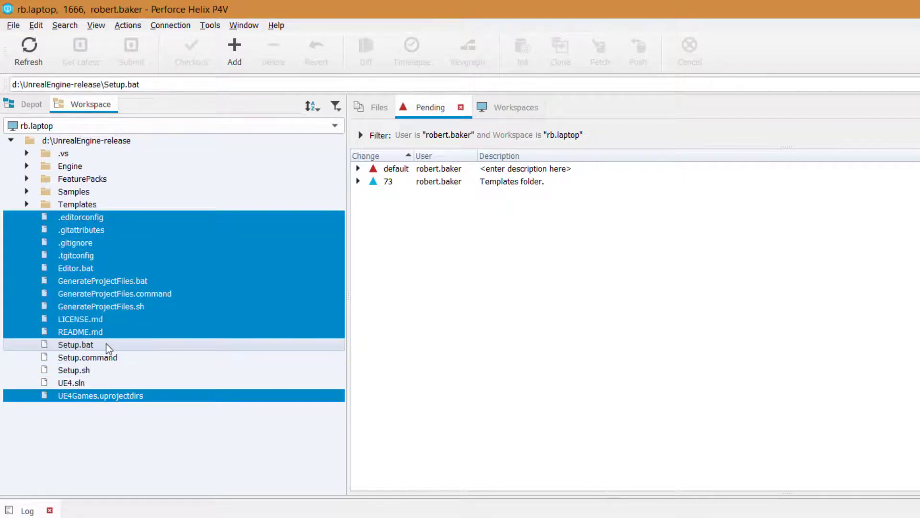
left_click(107, 332, "ctrl")
left_click(110, 320, "ctrl")
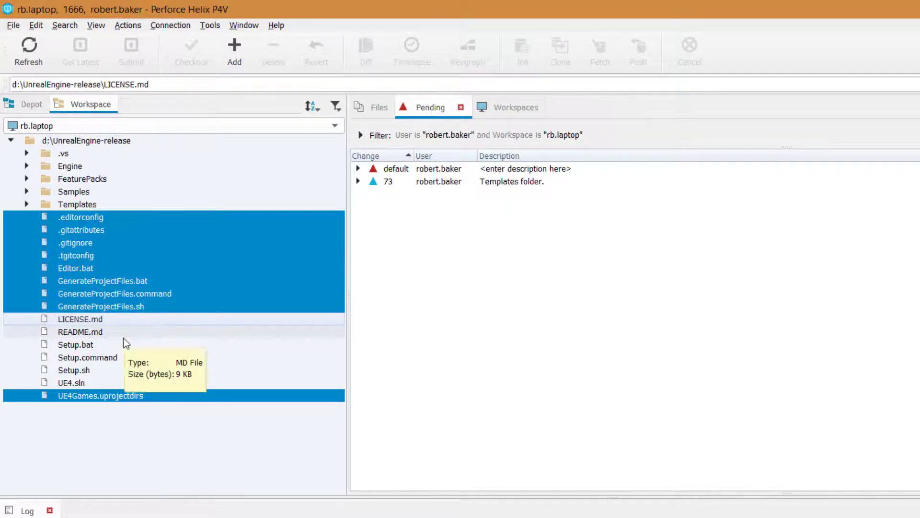
Mark the selected files for add in a new changelist described 'Misc files.'.
right_click(165, 266)
left_click(212, 325)
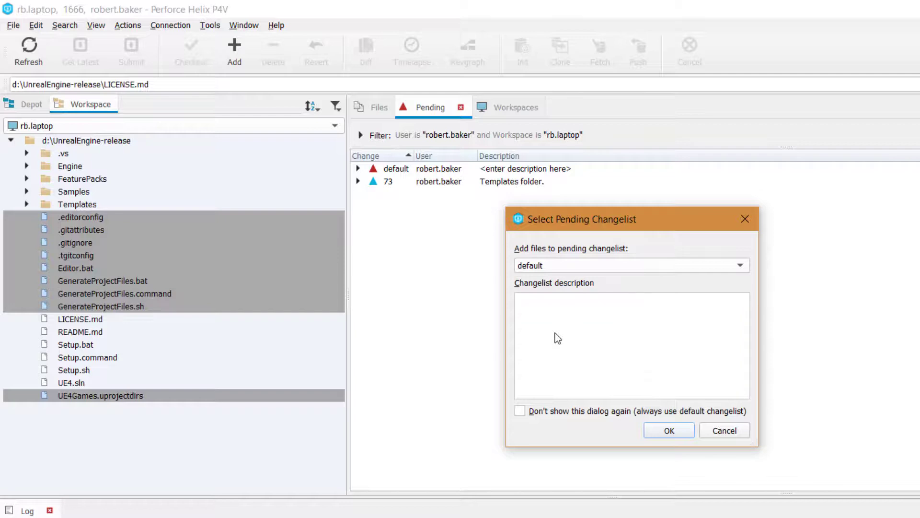
key("alt+Down")
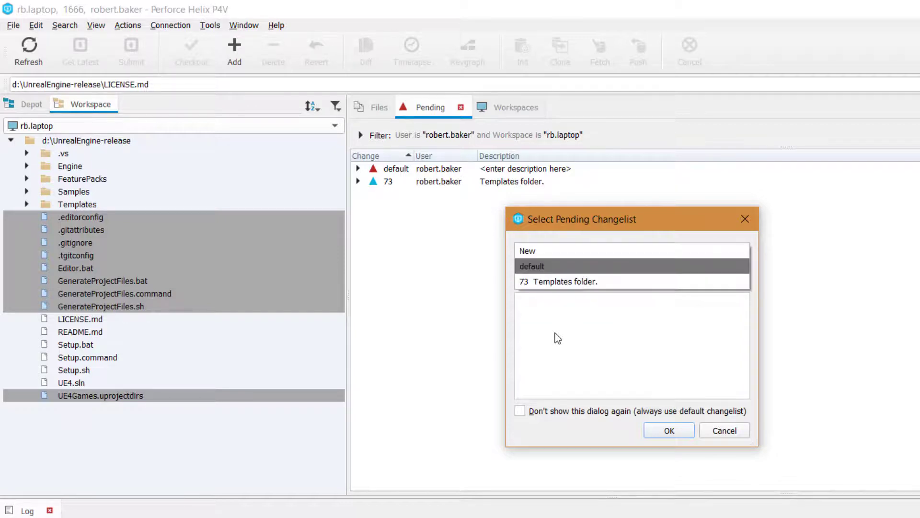
left_click(590, 252)
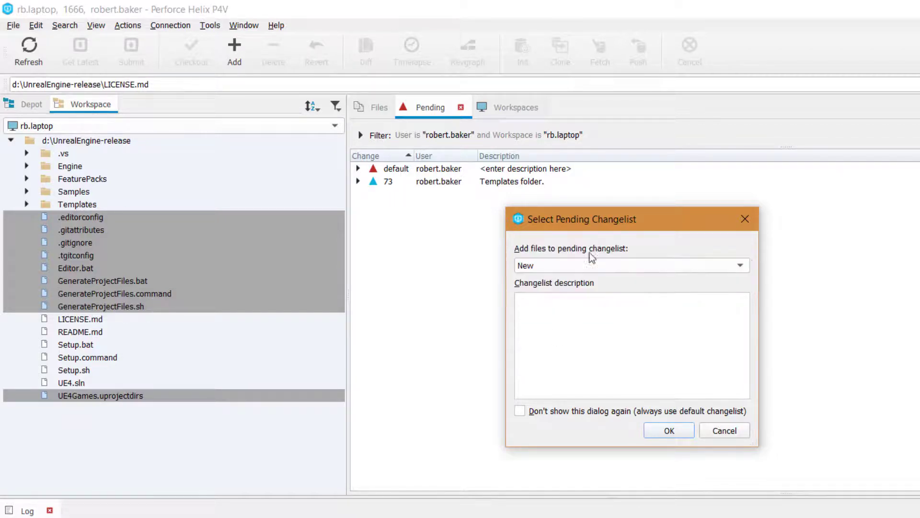
left_click(590, 331)
type("Misc files.")
left_click(671, 431)
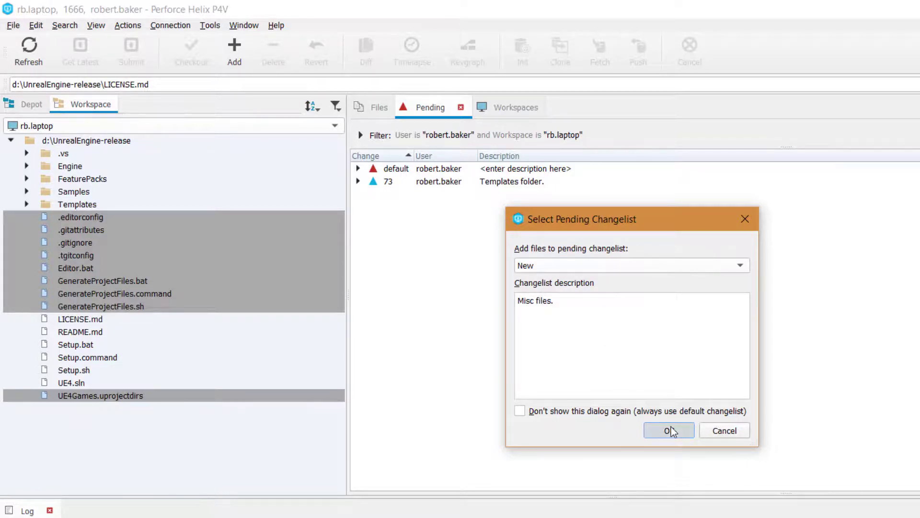
Submit the Templates folder changelist 73.
left_click(488, 186)
right_click(488, 186)
left_click(538, 197)
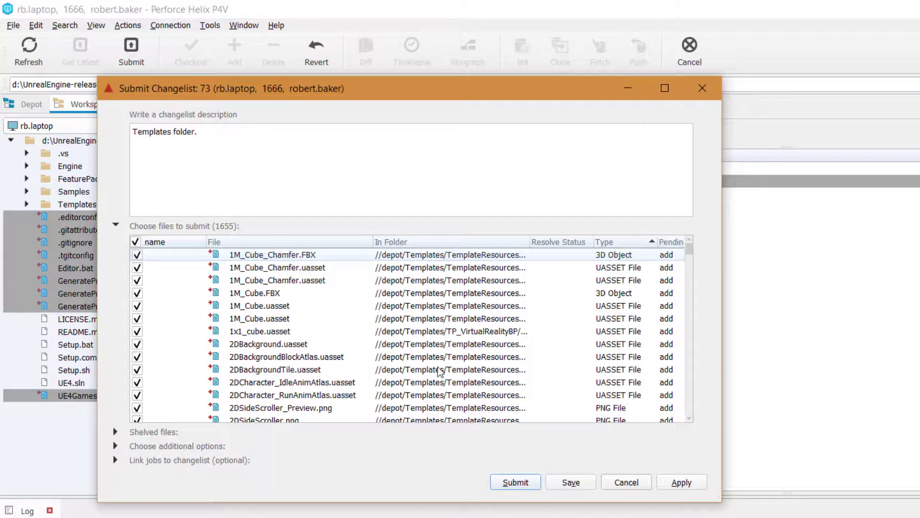
left_click(514, 483)
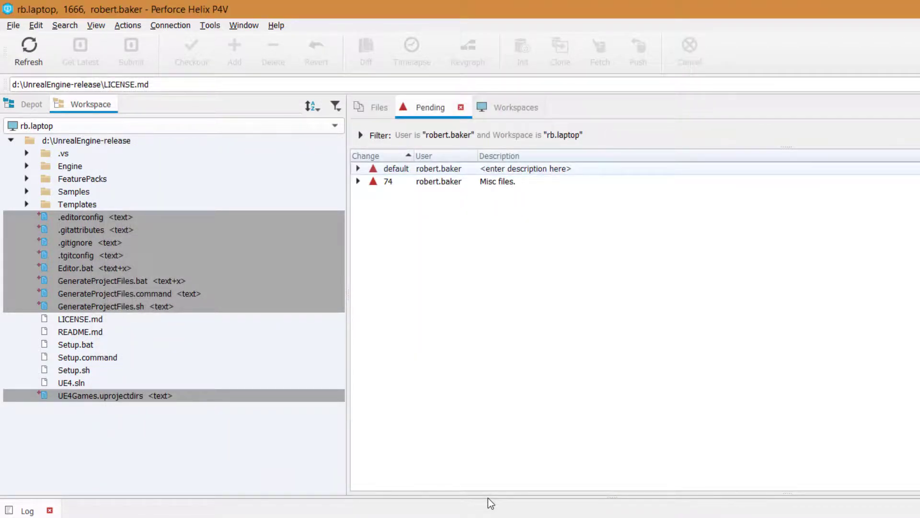
Submit the Misc files changelist 74 and switch to the Depot tree.
left_click(455, 185)
right_click(456, 184)
left_click(488, 194)
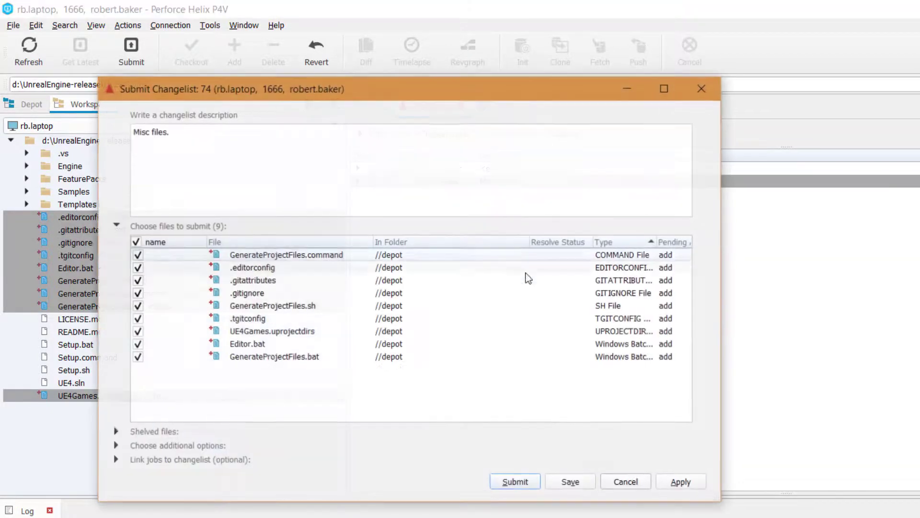
left_click(520, 484)
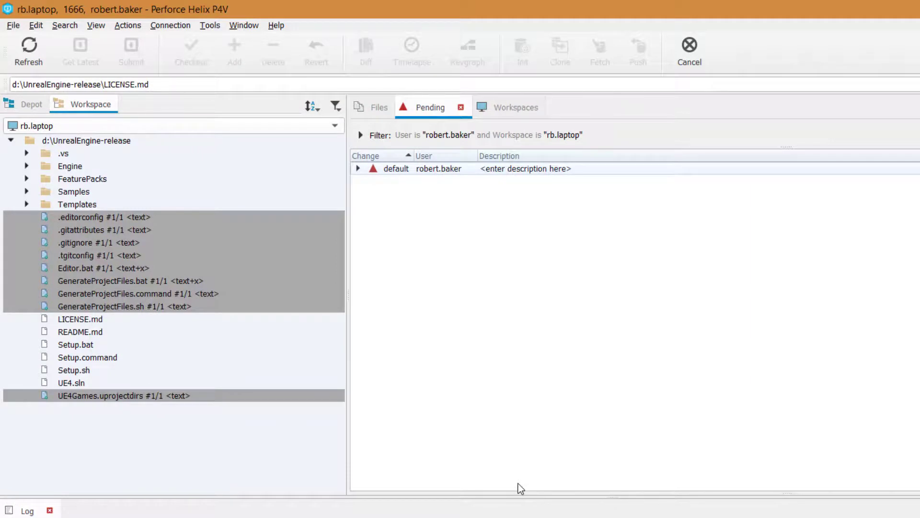
left_click(26, 105)
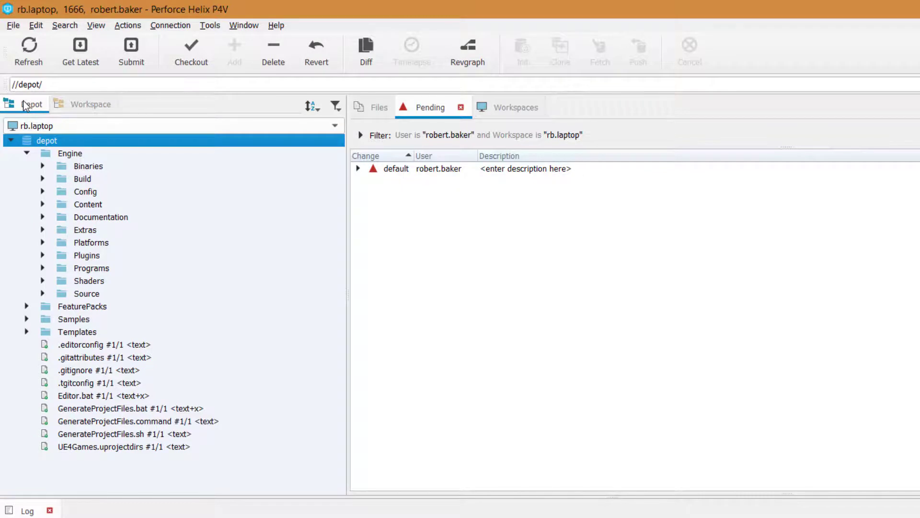
Search the depot Engine folder for files whose names end with .dll.
left_click(59, 154)
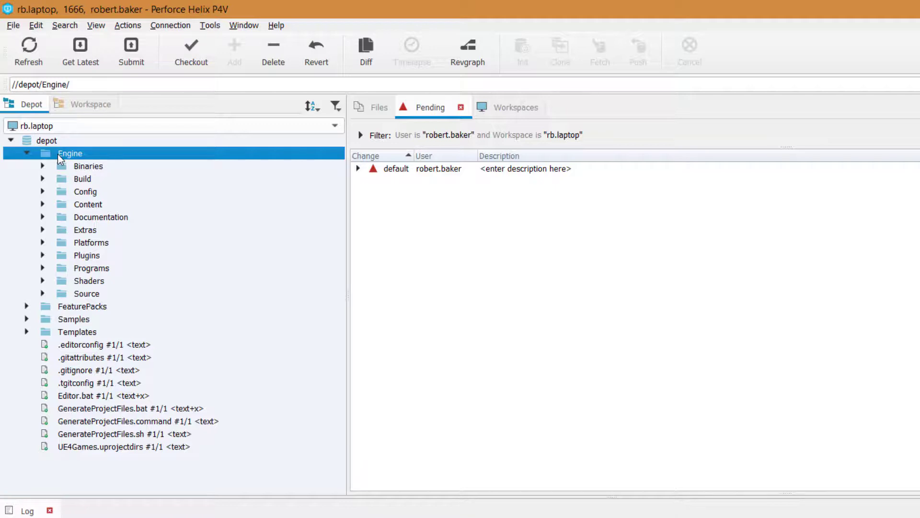
right_click(59, 155)
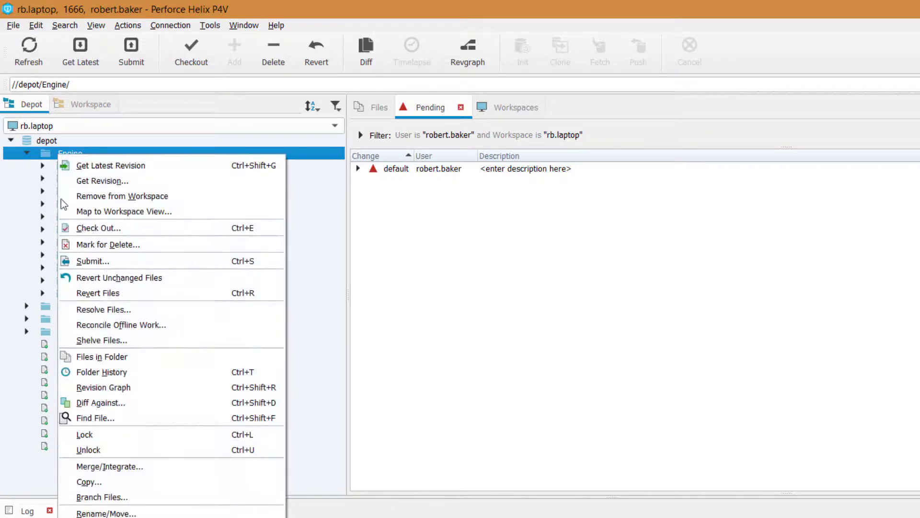
left_click(106, 418)
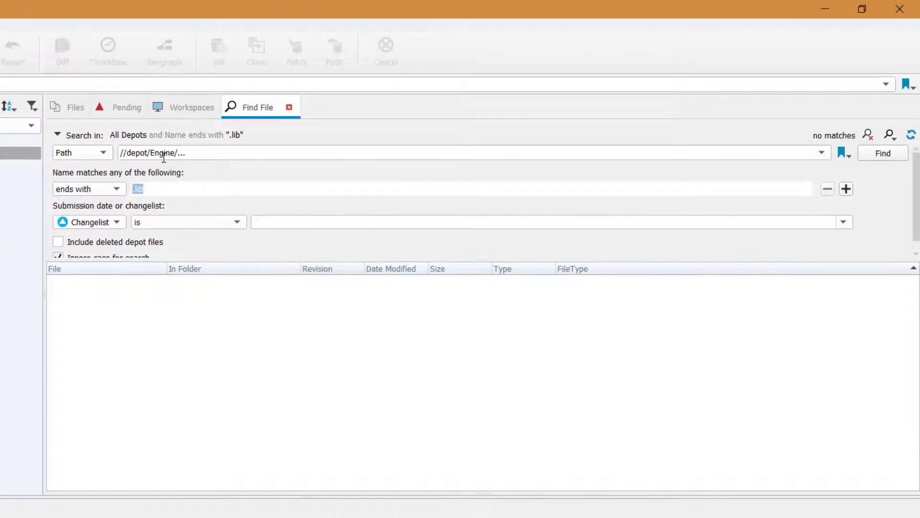
left_click(116, 186)
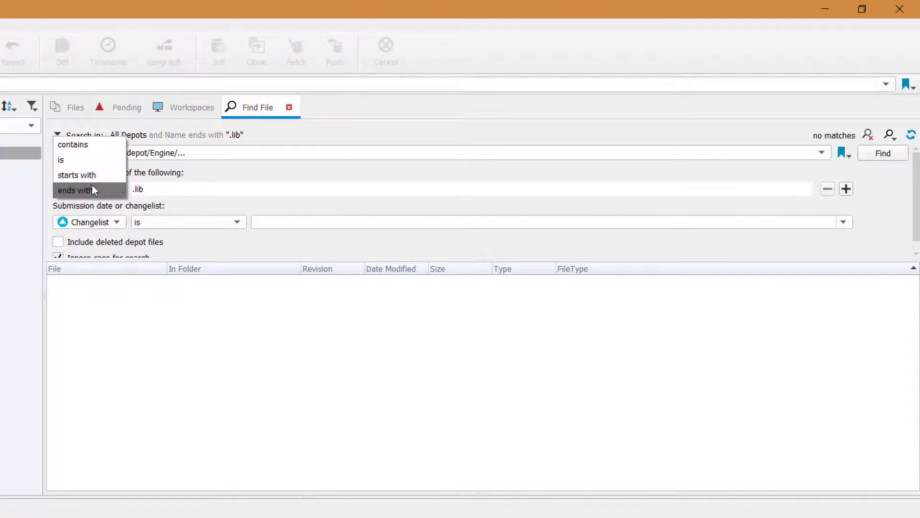
left_click(91, 187)
left_click(155, 189)
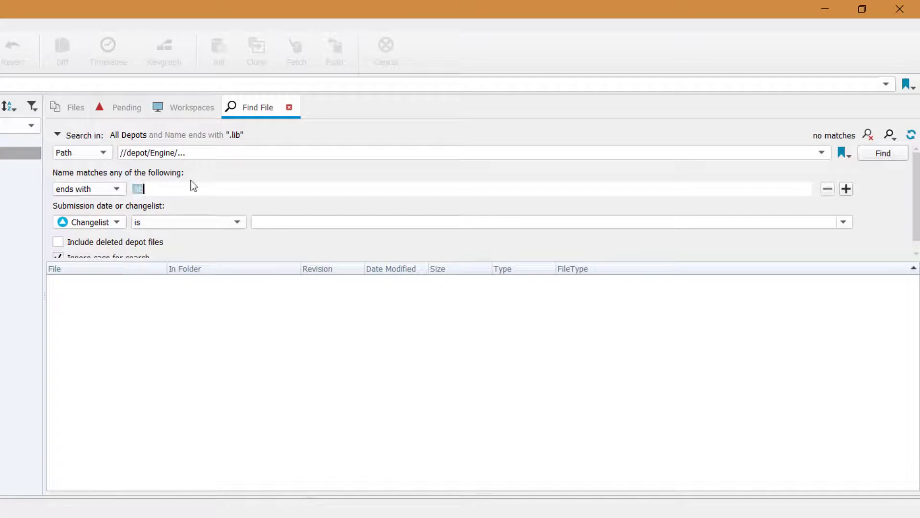
key("BackSpace")
key("BackSpace")
key("BackSpace")
type("dll")
left_click(893, 153)
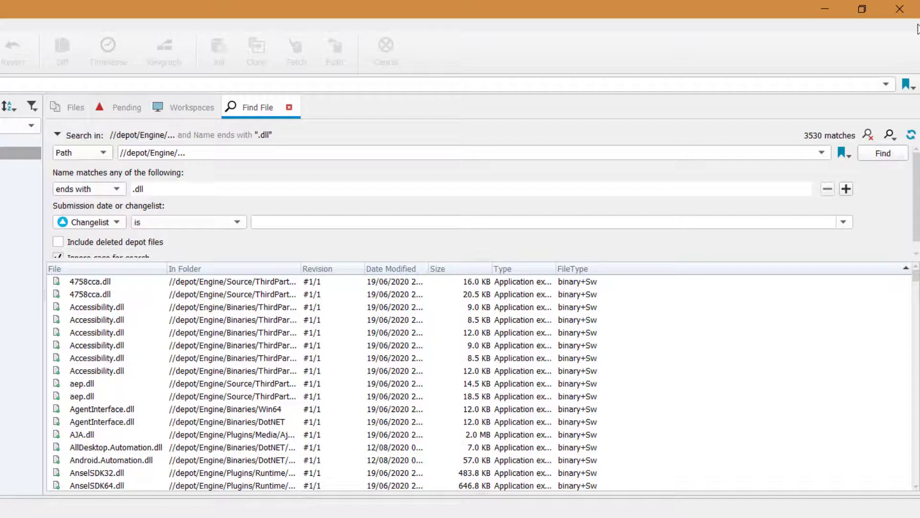
left_click_drag(917, 283, 906, 255)
Rerun the Engine search for names ending in .exe, then .config.
left_click(163, 188)
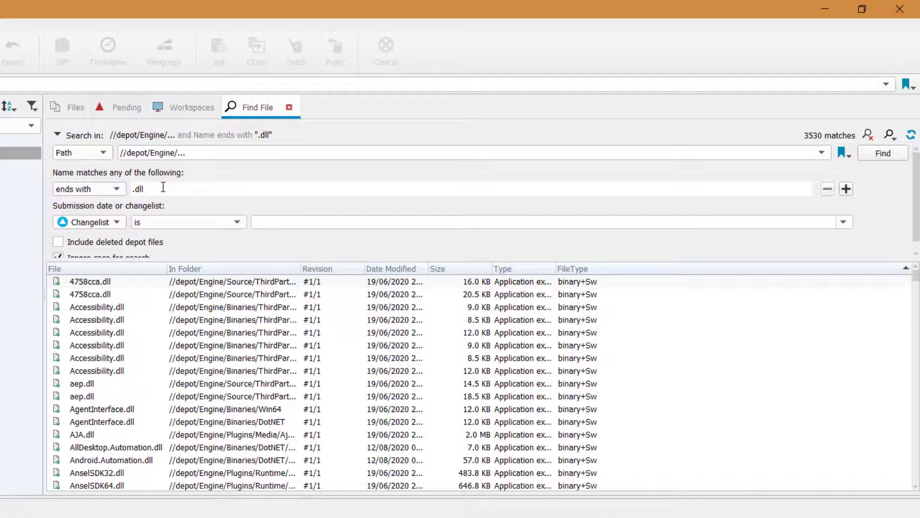
key("BackSpace")
key("BackSpace")
key("BackSpace")
type("exe")
key("Return")
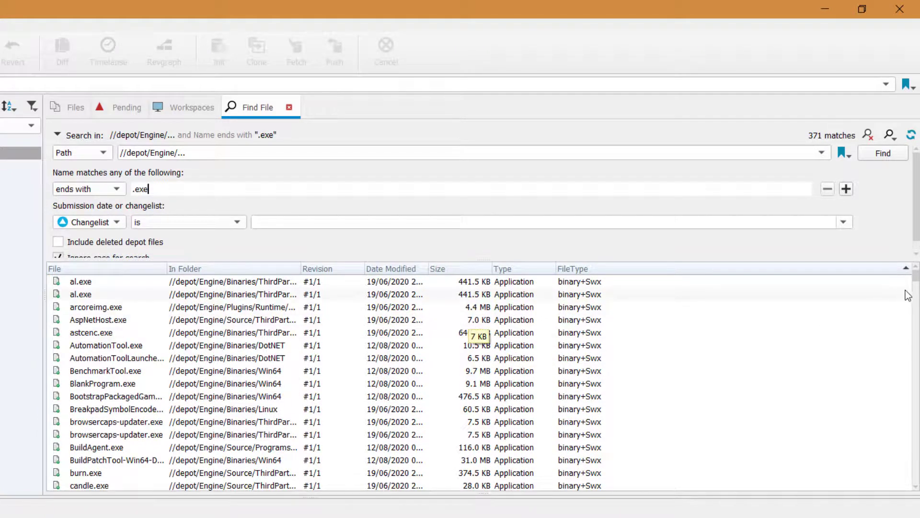
mouse_move(917, 278)
left_mouse_down()
mouse_move(918, 427)
mouse_move(916, 278)
left_mouse_up()
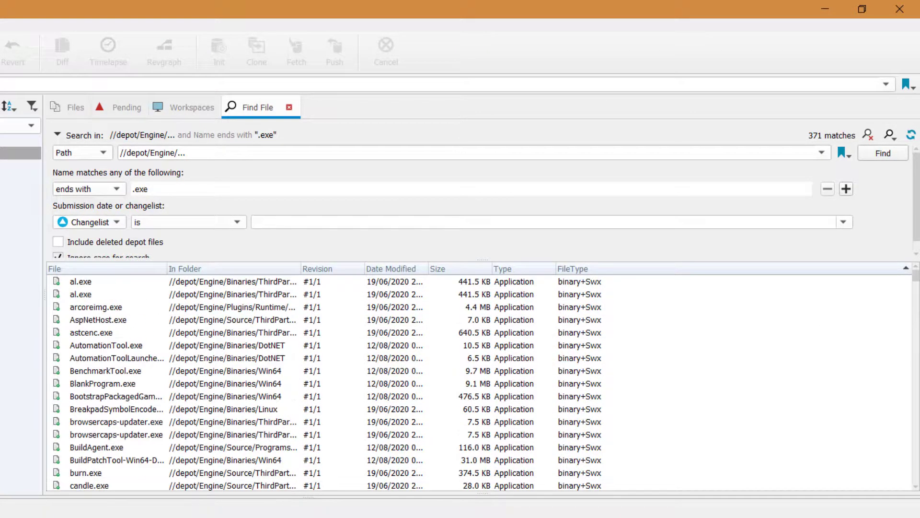
double_click(144, 188)
type("config")
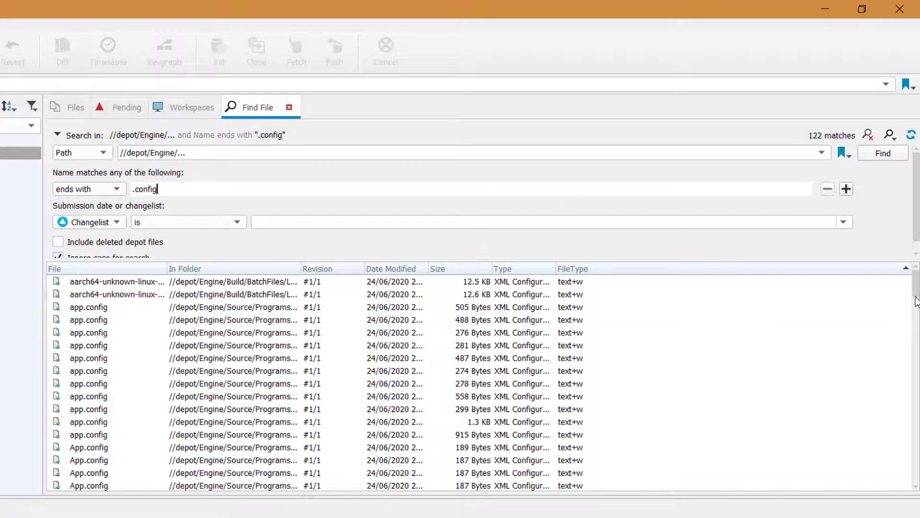
mouse_move(916, 301)
left_mouse_down()
mouse_move(916, 473)
mouse_move(917, 299)
left_mouse_up()
Find Engine files starting with UnrealBuildTool, then change the name pattern to BuildGraph.Automation.
left_click(115, 189)
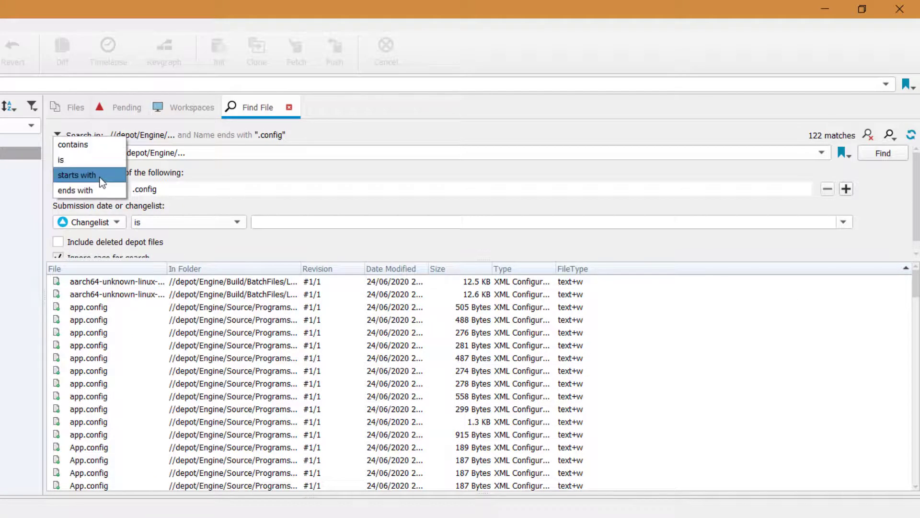
left_click(101, 182)
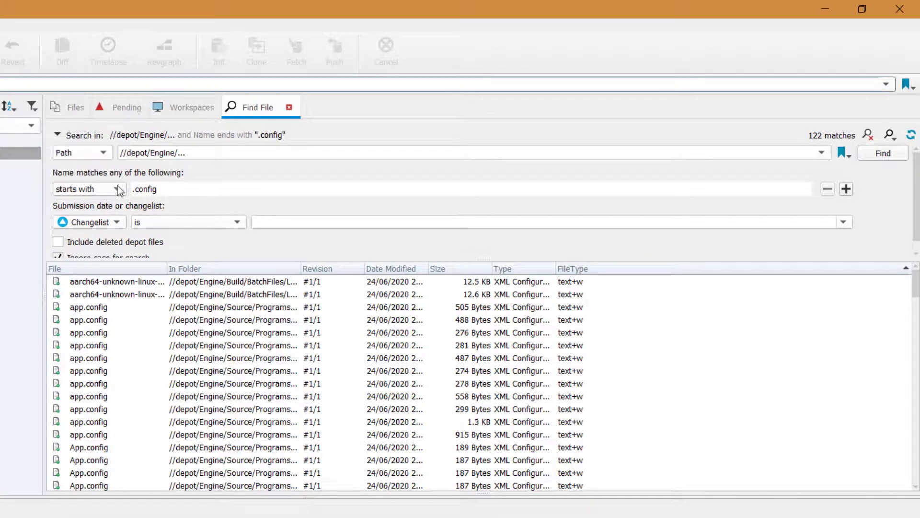
double_click(170, 190)
type("Unrea")
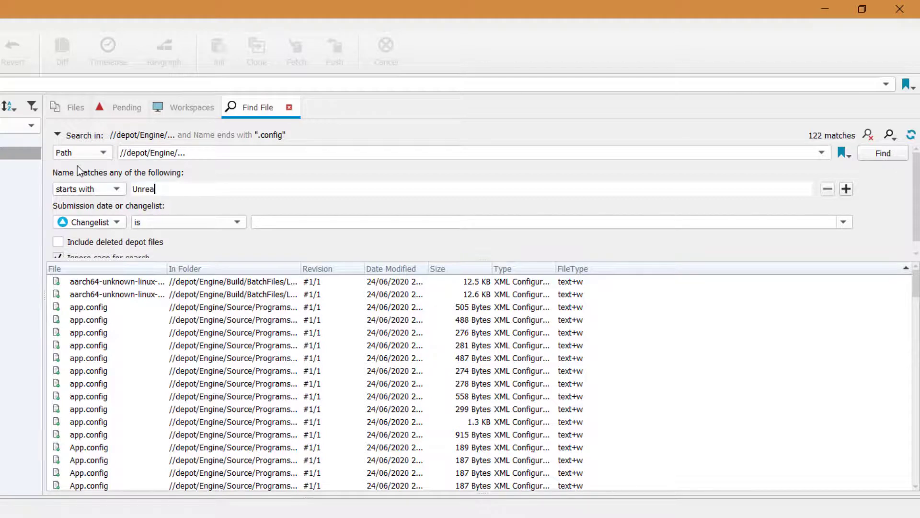
type("lBuildTool")
key("Return")
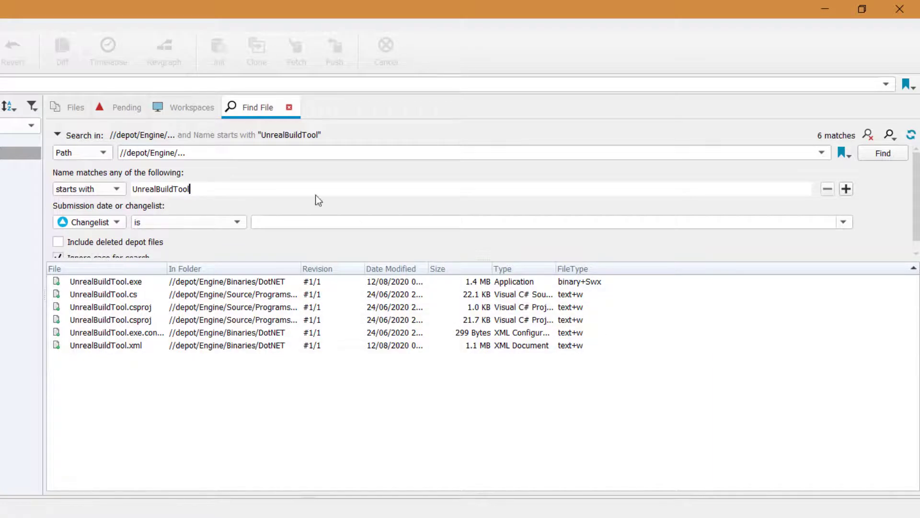
left_click_drag(190, 189, 53, 160)
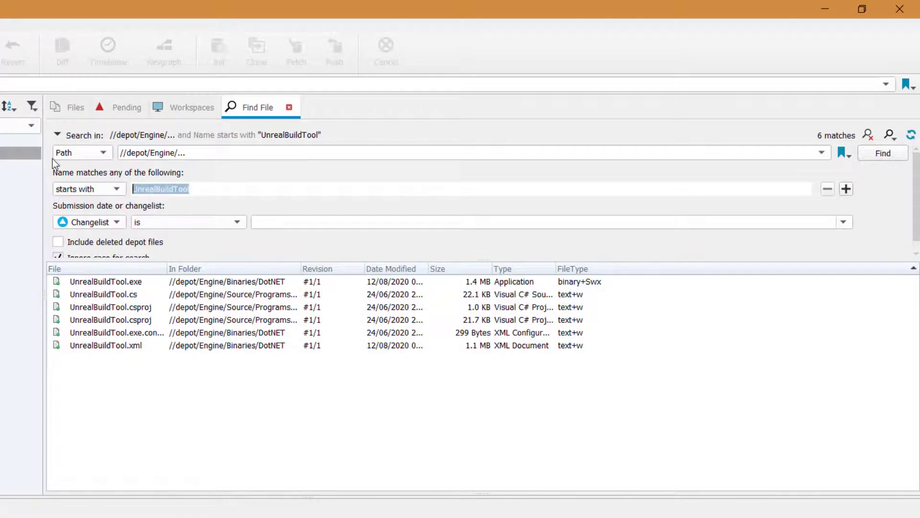
type("BuildGraph")
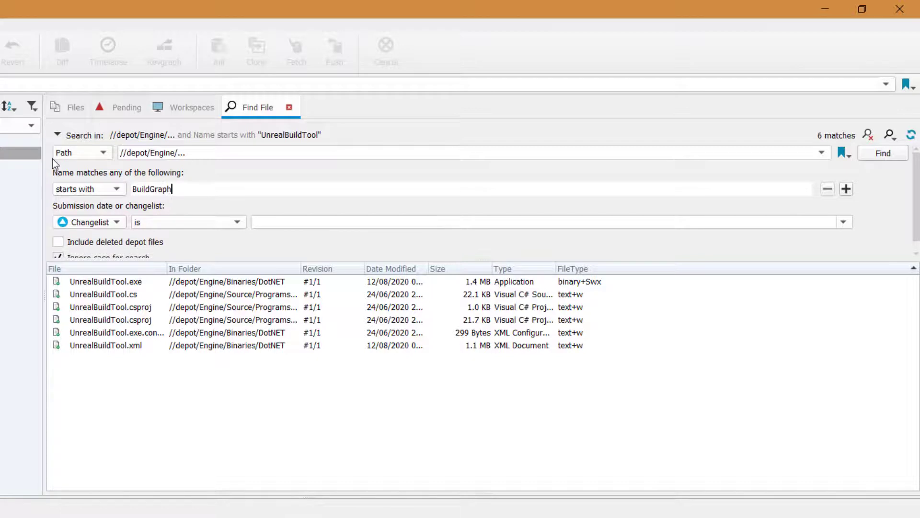
type(".Automation")
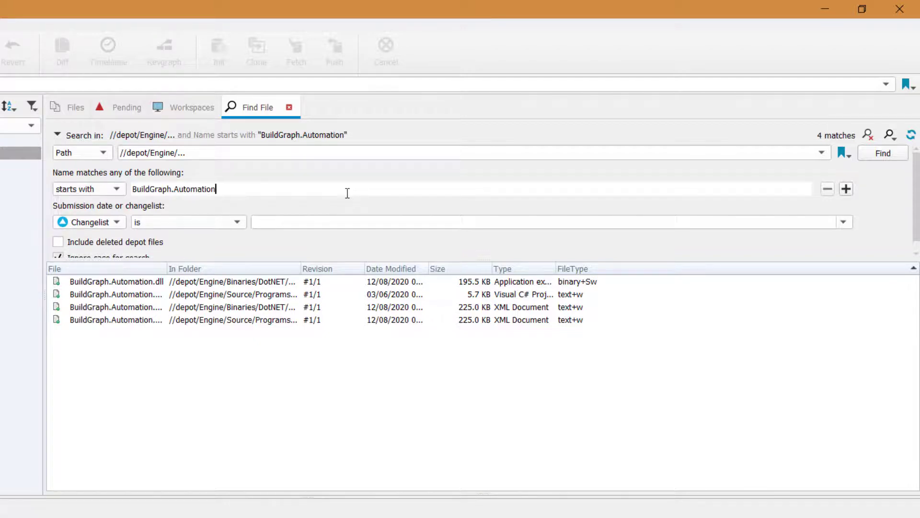
Submit the 6805-file default changelist described 'Engine\Source\Editor folder.'.
left_click(126, 110)
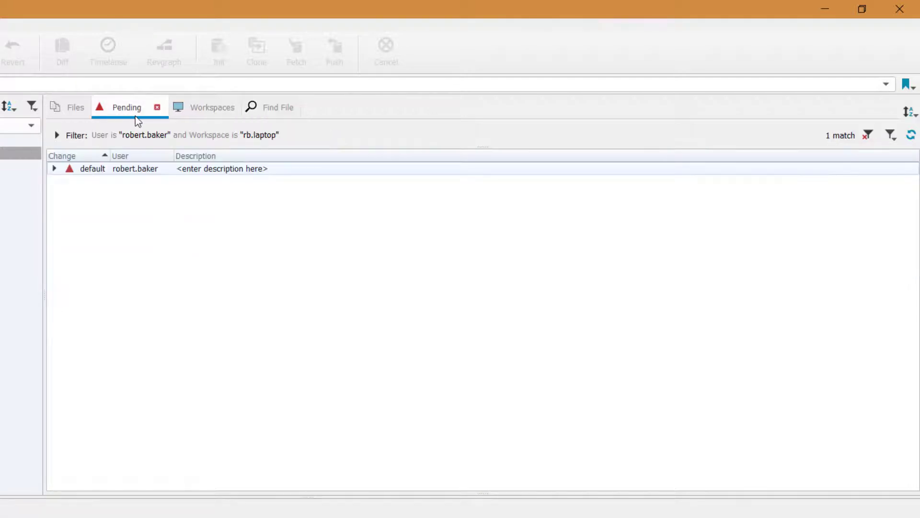
left_click(54, 168)
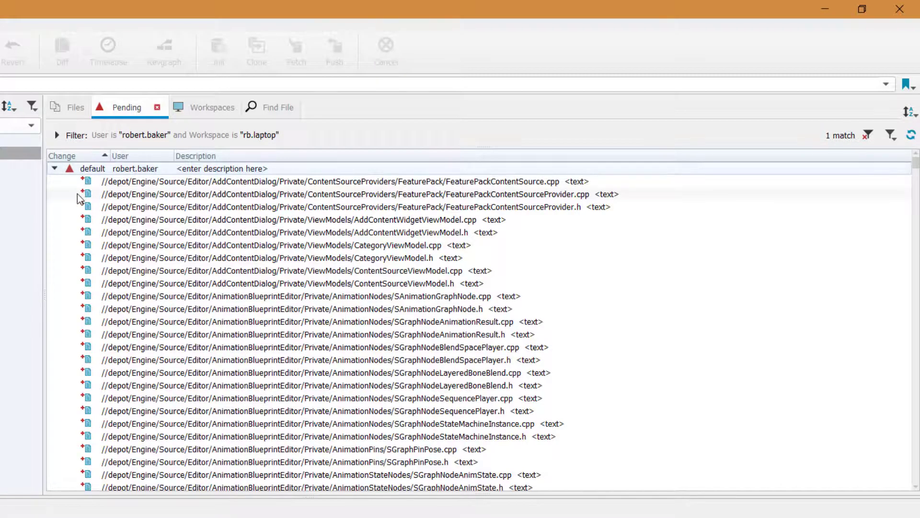
mouse_move(70, 193)
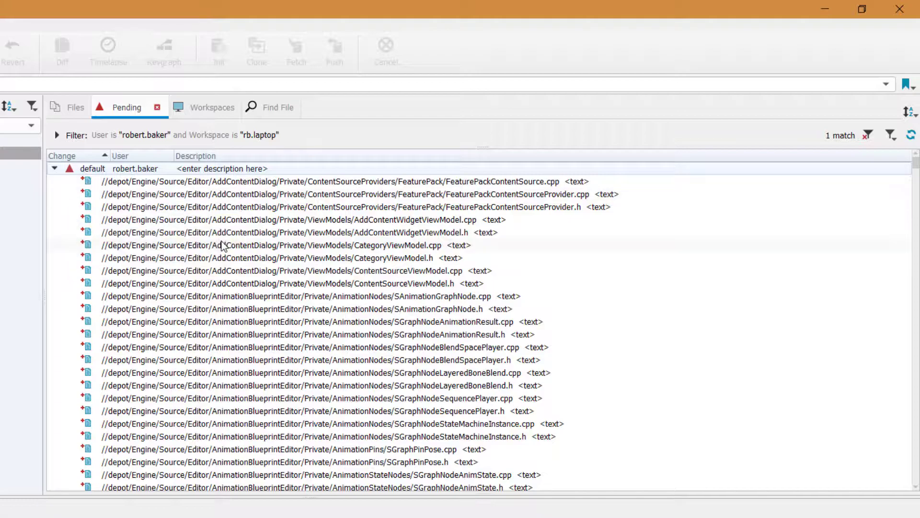
mouse_move(916, 169)
left_mouse_down()
mouse_move(915, 465)
mouse_move(915, 158)
left_mouse_up()
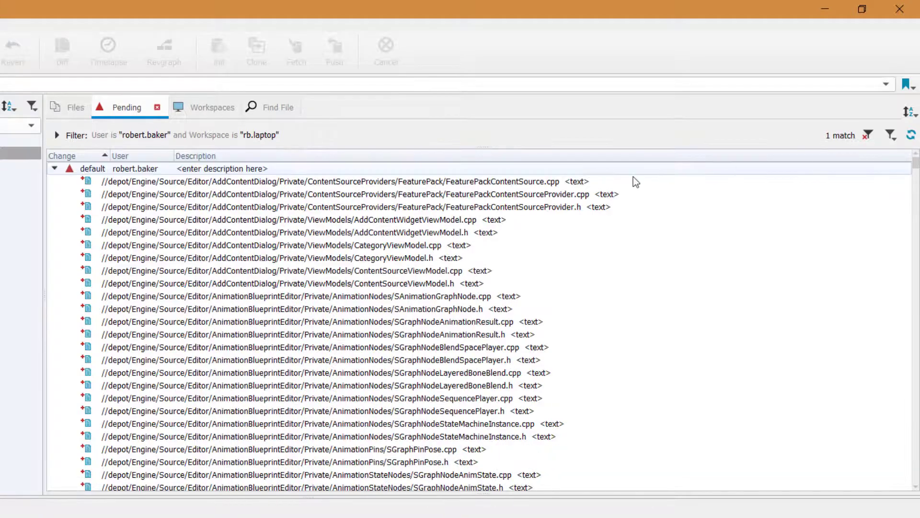
left_click(255, 168)
right_click(277, 173)
left_click(283, 182)
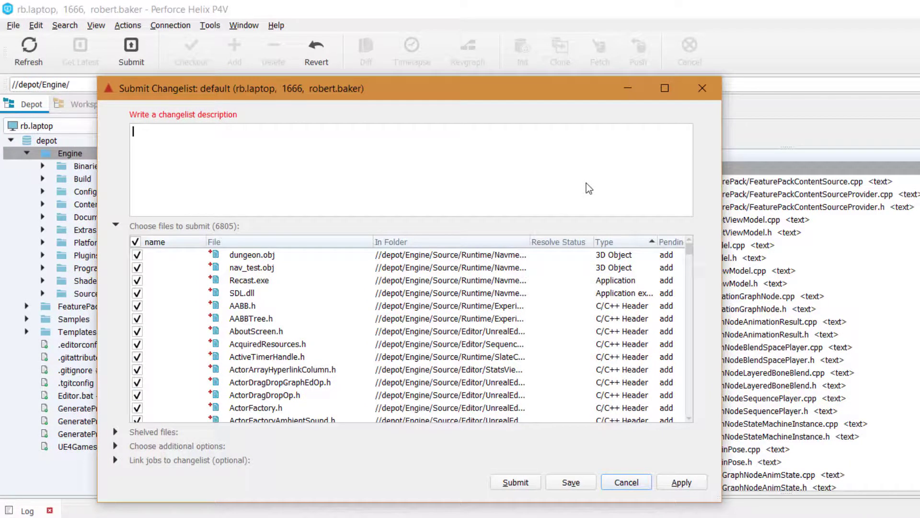
type("Engine")
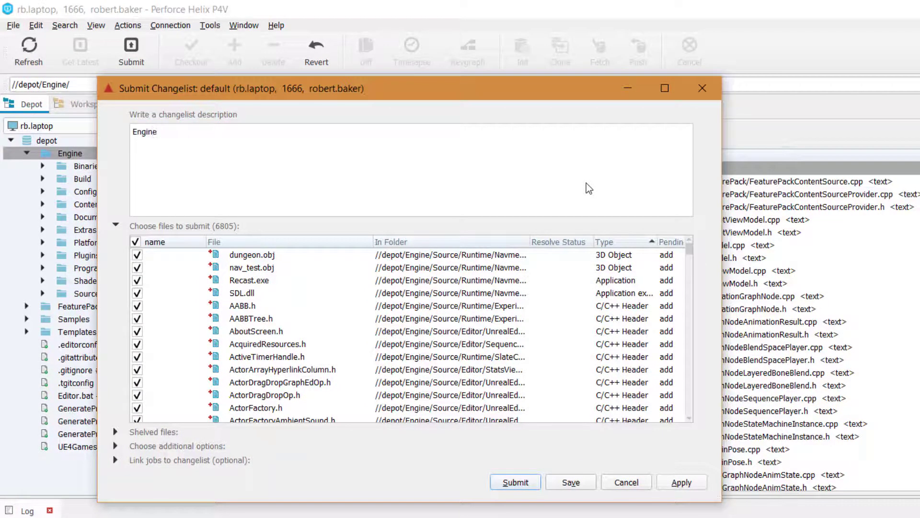
type("\\Source\\Editor folder.")
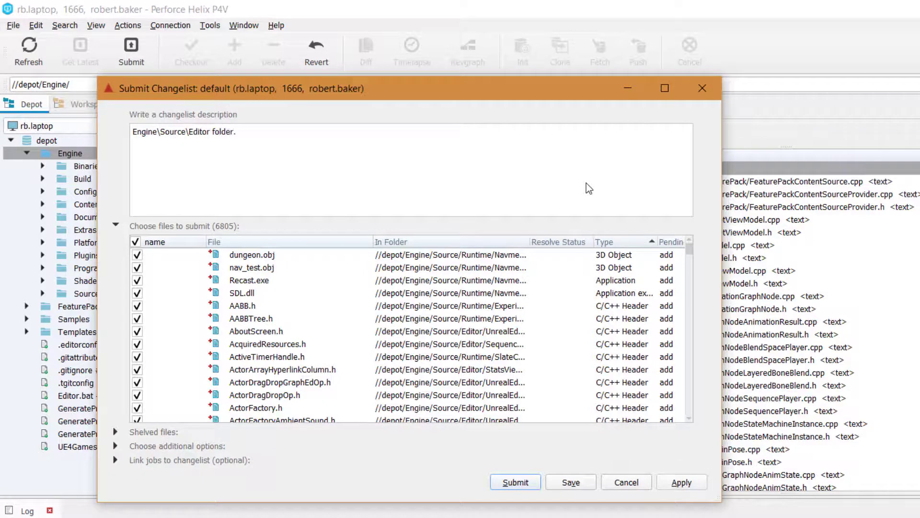
left_click(515, 483)
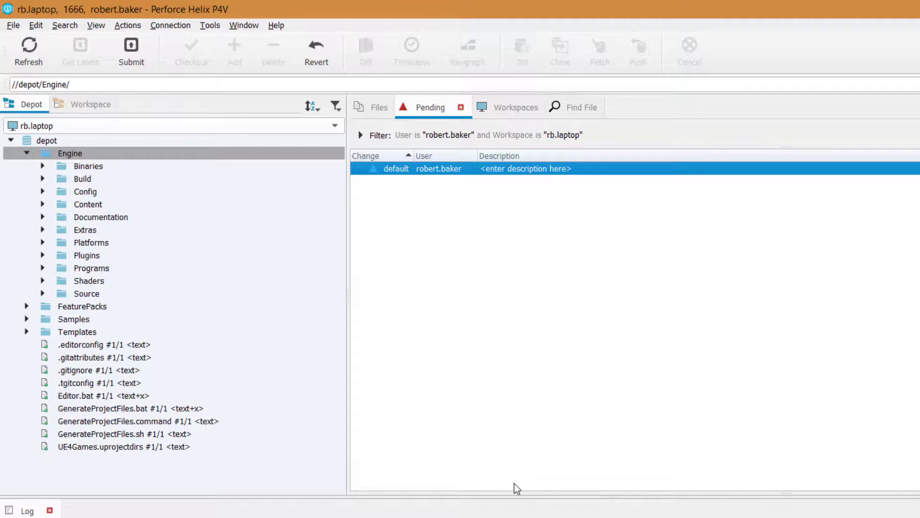
left_click(42, 293)
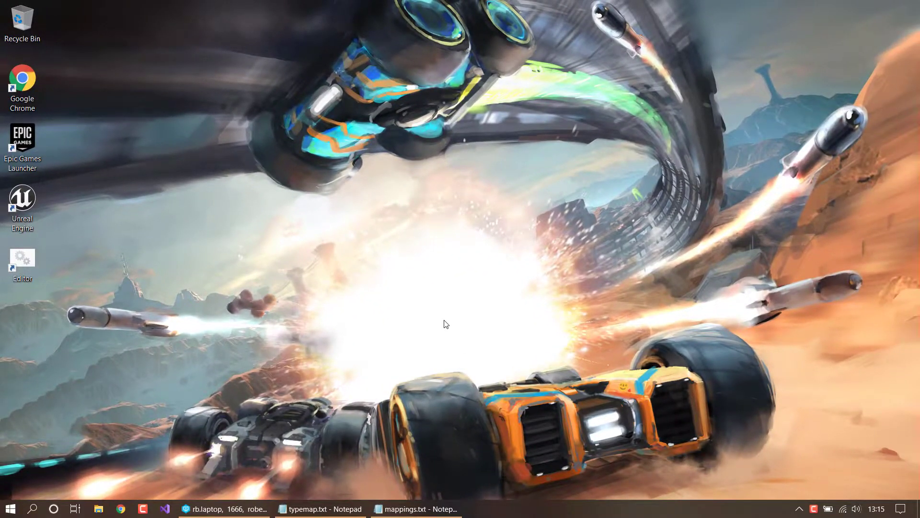
Open Command Prompt and change into D:\UnrealEngine-release.
key("super")
type("cmds")
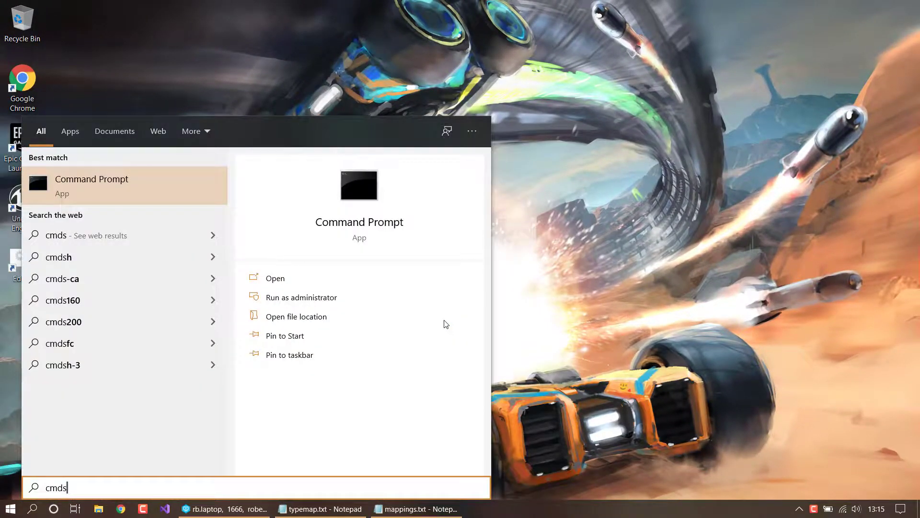
key("BackSpace")
key("Return")
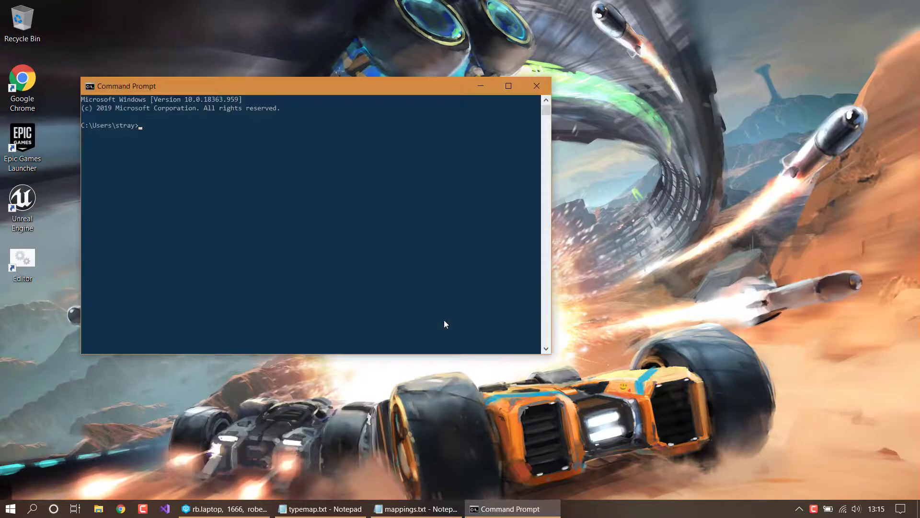
type("d:")
key("Return")
type("cd U")
key("Tab")
key("Return")
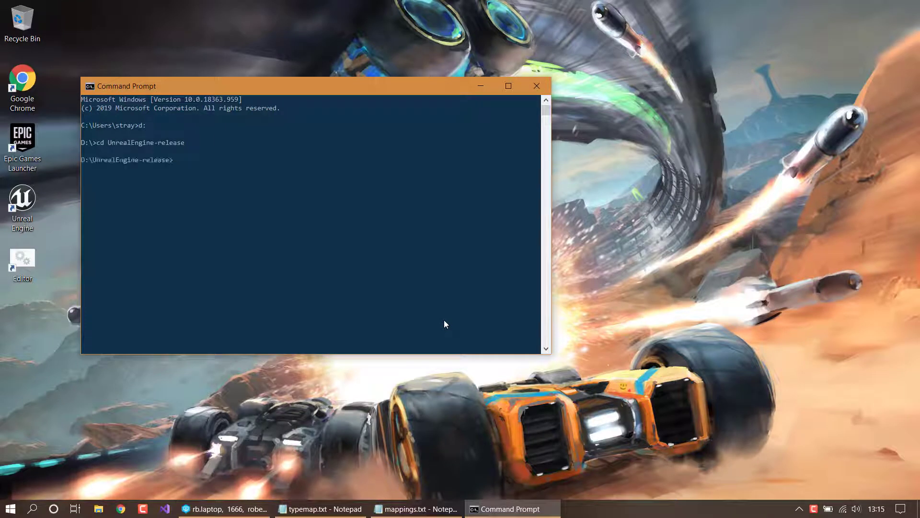
Run GenerateProjectFiles.bat and close Command Prompt once it finishes.
type("Gener")
key("Tab")
key("Return")
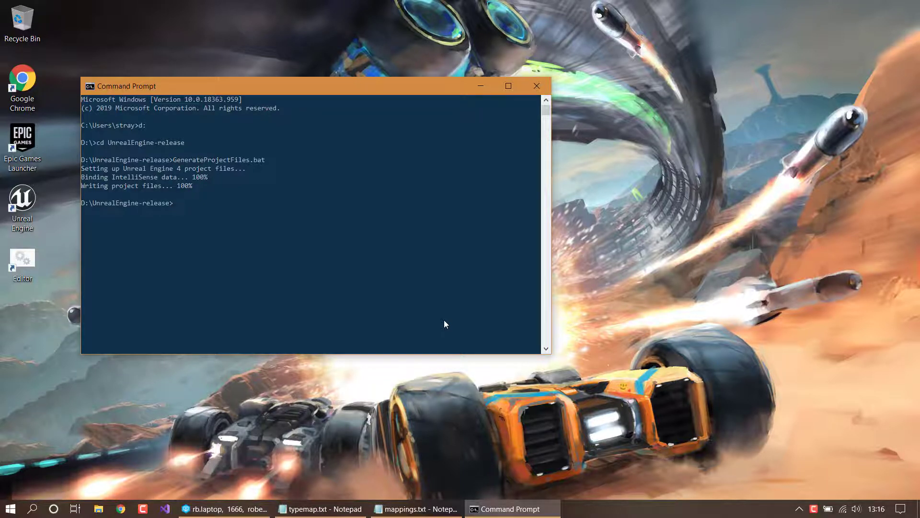
left_click(538, 86)
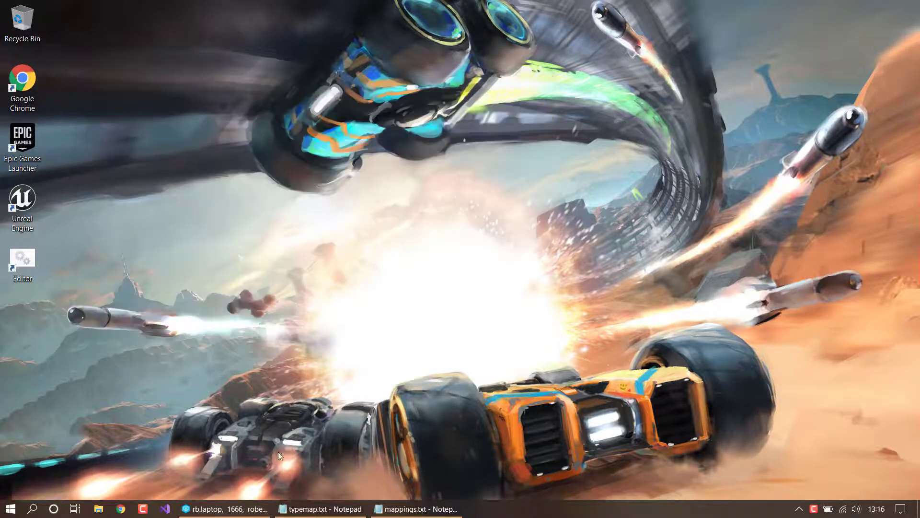
Launch Visual Studio 2019, open the recent UE4.sln, and dismiss the update notification.
left_click(165, 509)
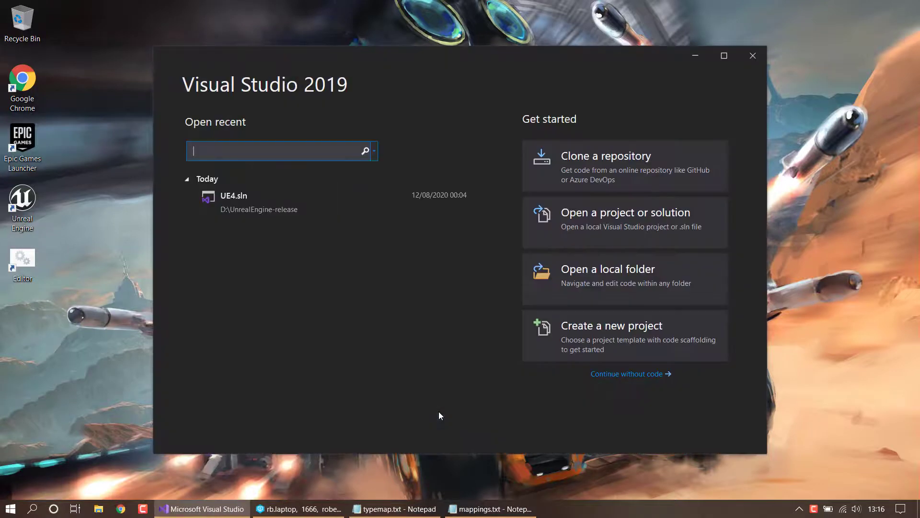
left_click(292, 210)
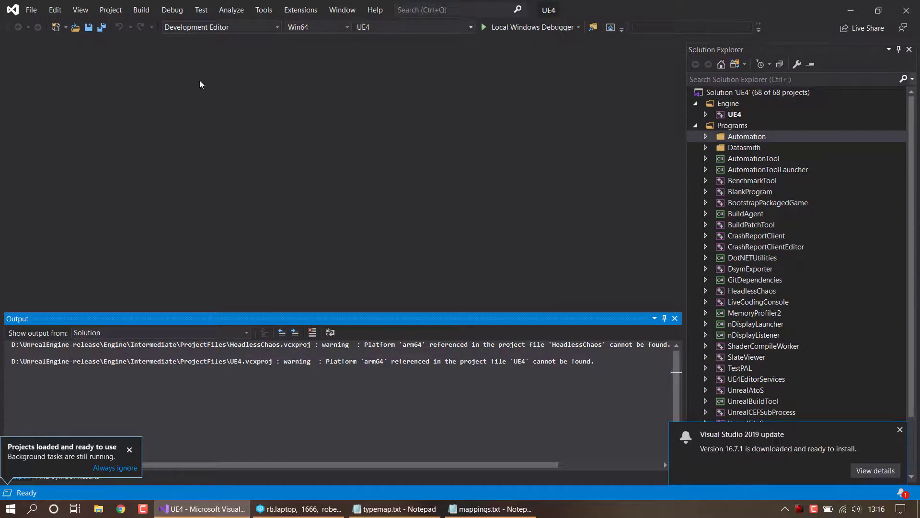
left_click(902, 433)
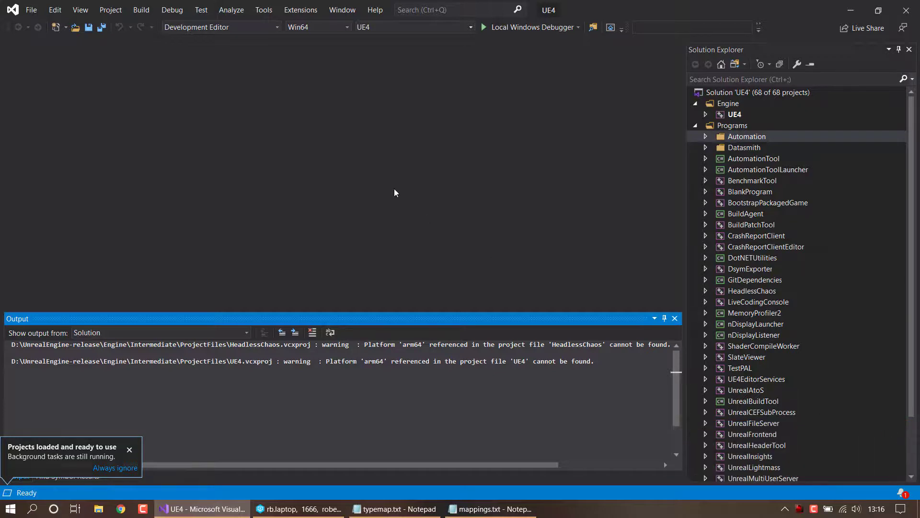
Build the whole UE4 solution and review the Output pane errors.
left_click(141, 10)
left_click(158, 22)
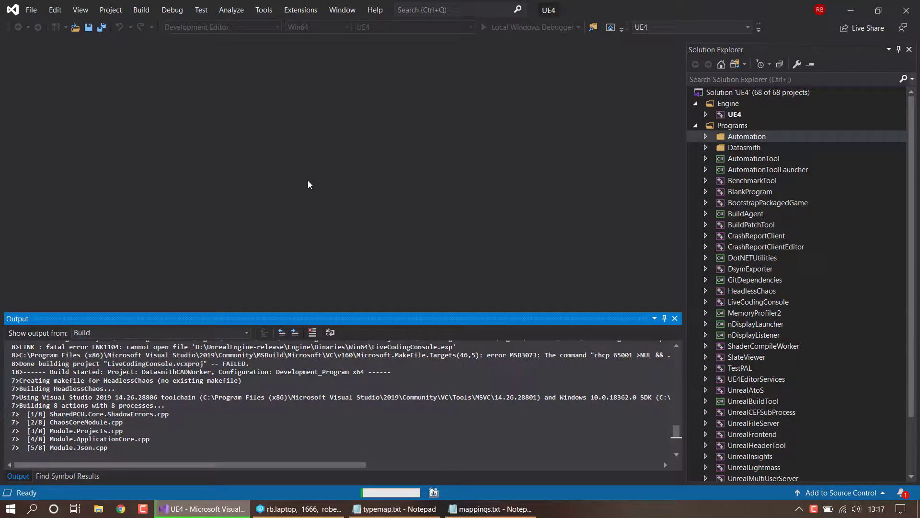
scroll(424, 417, "up", 2)
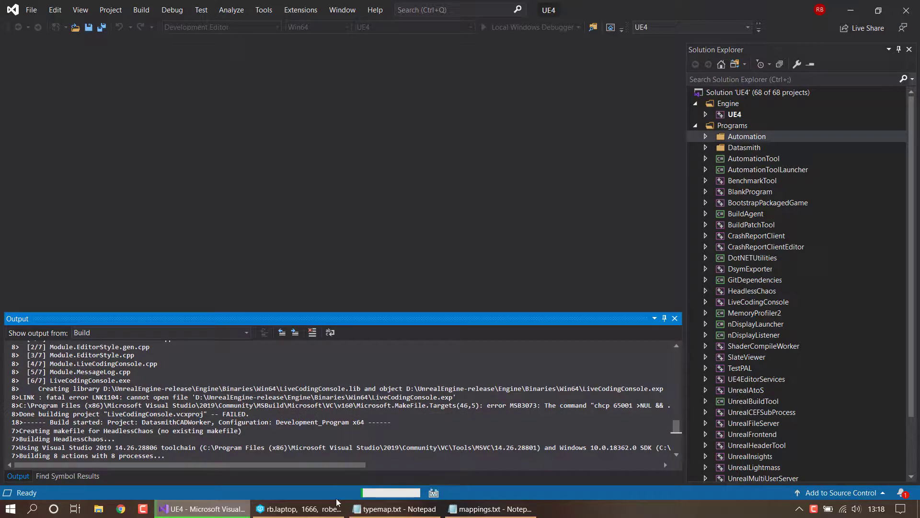
Search the depot Engine files for names ending in .exp.
left_click(314, 512)
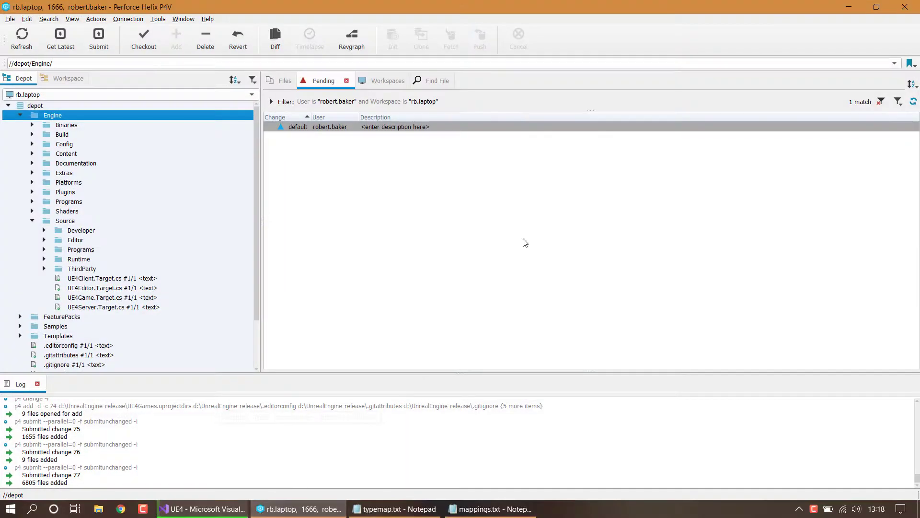
left_click(417, 82)
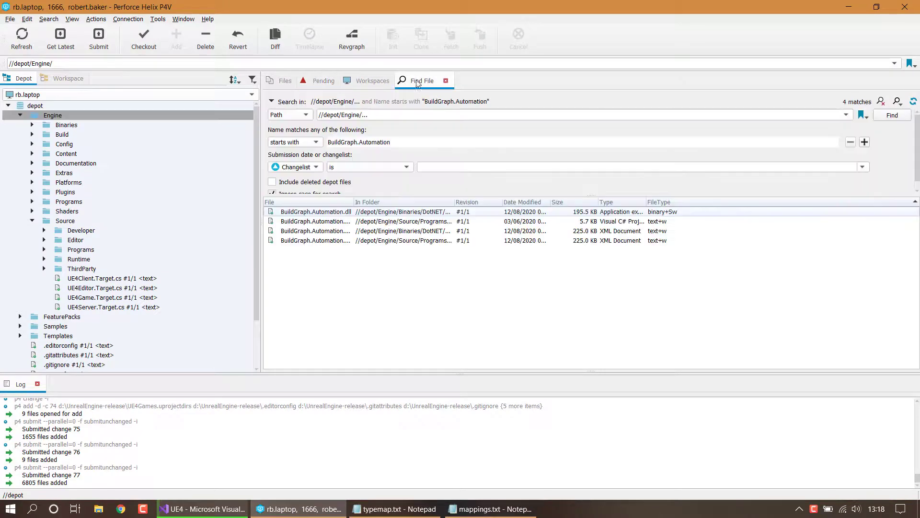
left_click(312, 143)
left_click(300, 154)
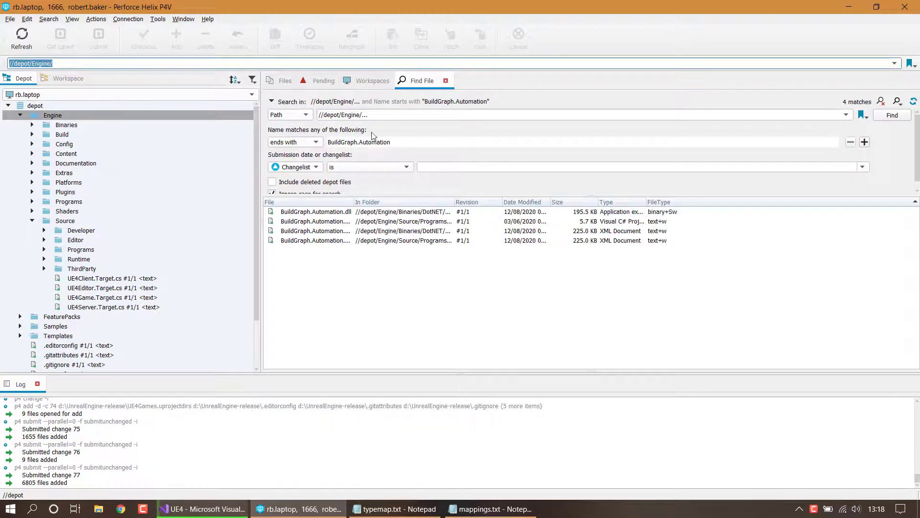
double_click(388, 143)
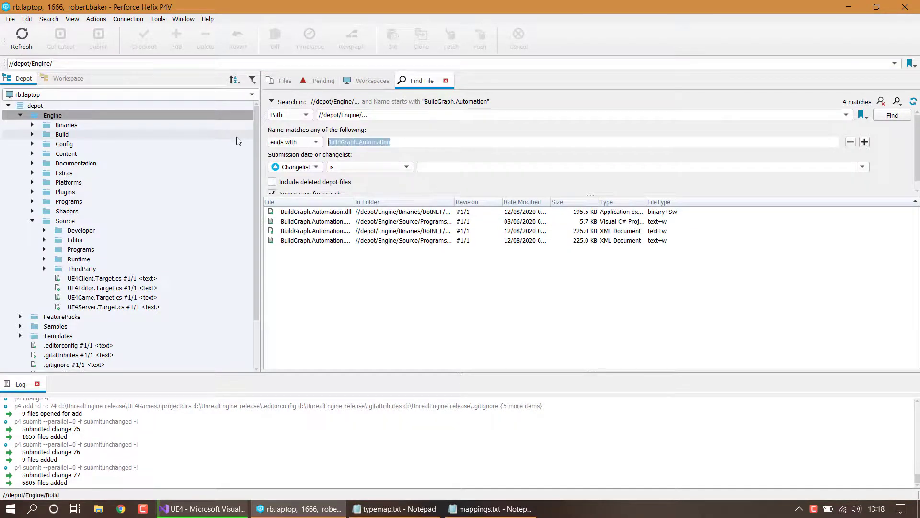
type(".exp")
key("Return")
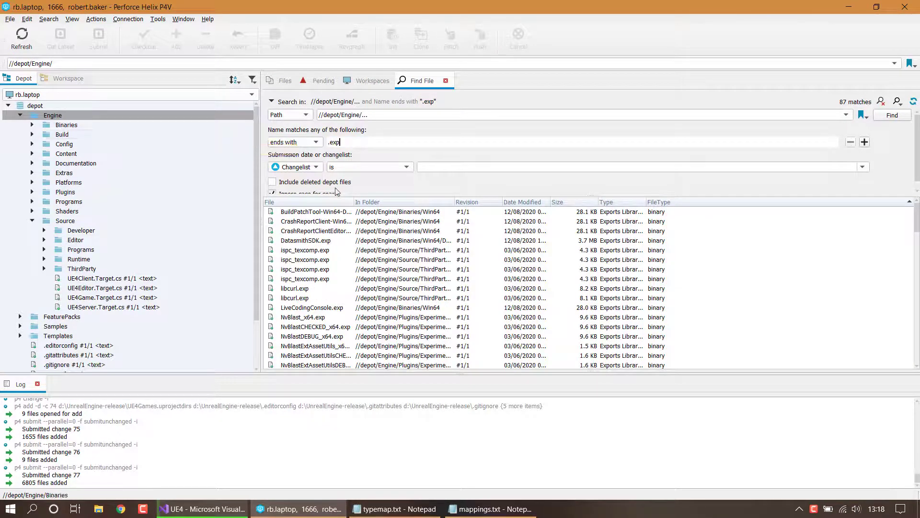
Widen the File, Type and In Folder columns of the .exp results.
left_click_drag(354, 199, 453, 200)
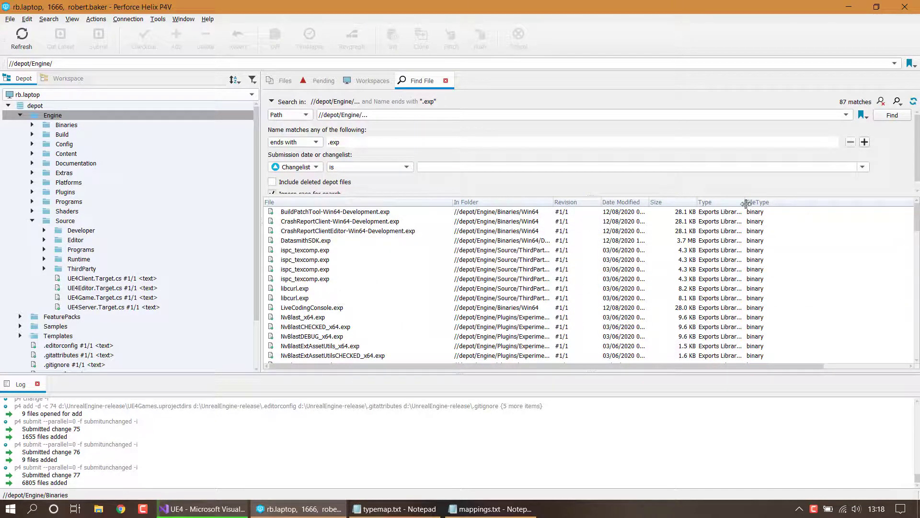
left_click_drag(746, 201, 784, 211)
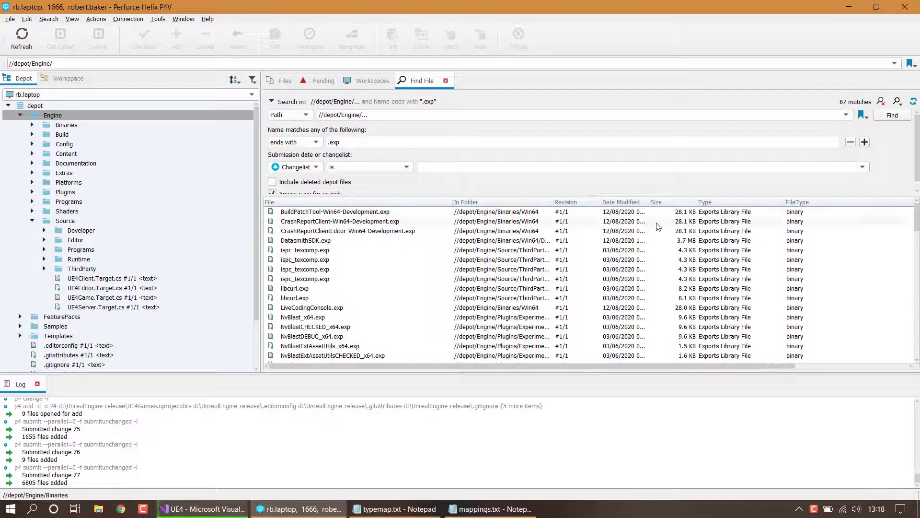
left_click_drag(917, 220, 916, 354)
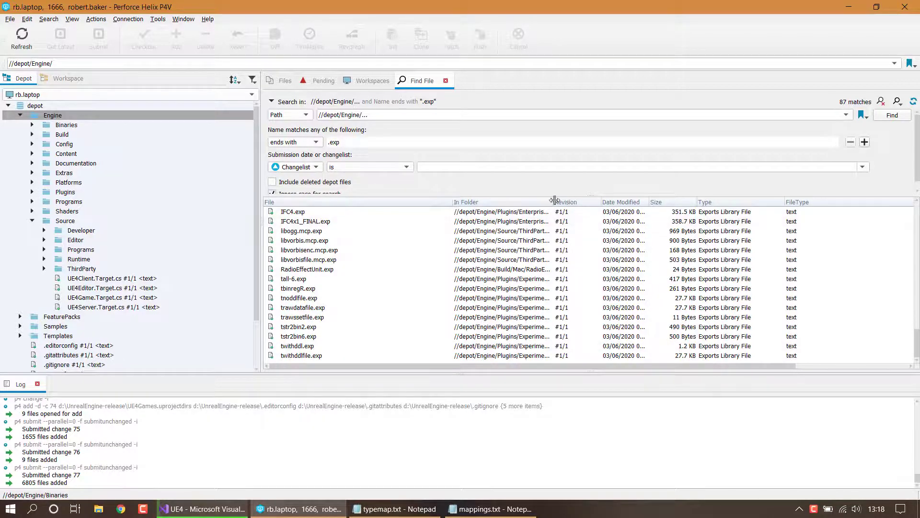
left_click_drag(555, 201, 581, 233)
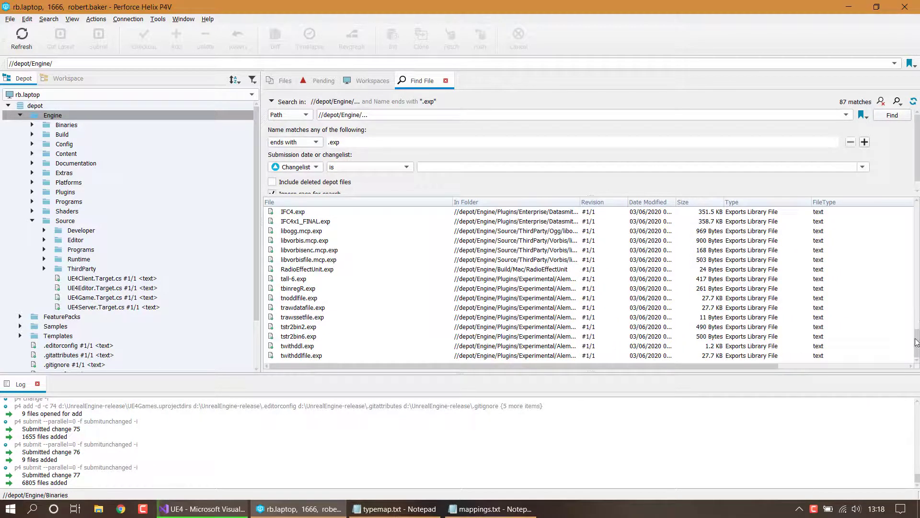
left_click_drag(916, 340, 919, 206)
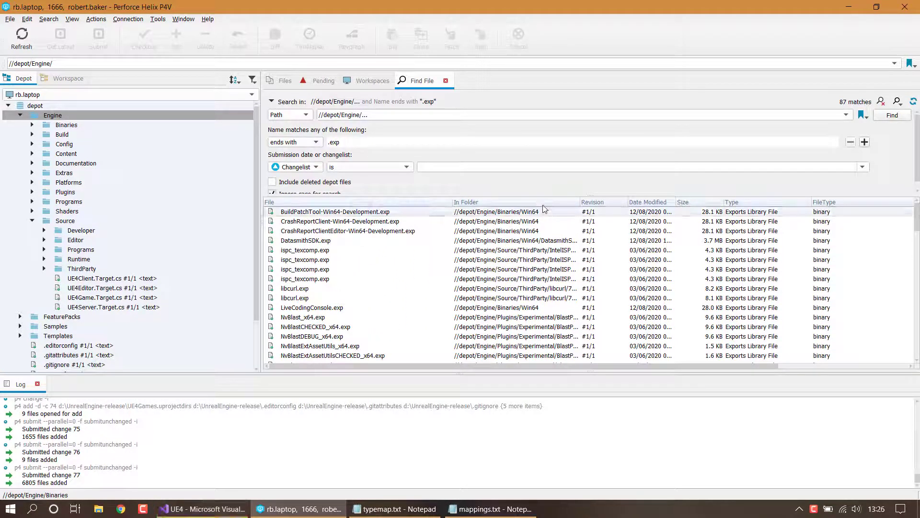
Sort the results by folder and select apr.exp through DatasmithSDK.exp.
left_click(544, 203)
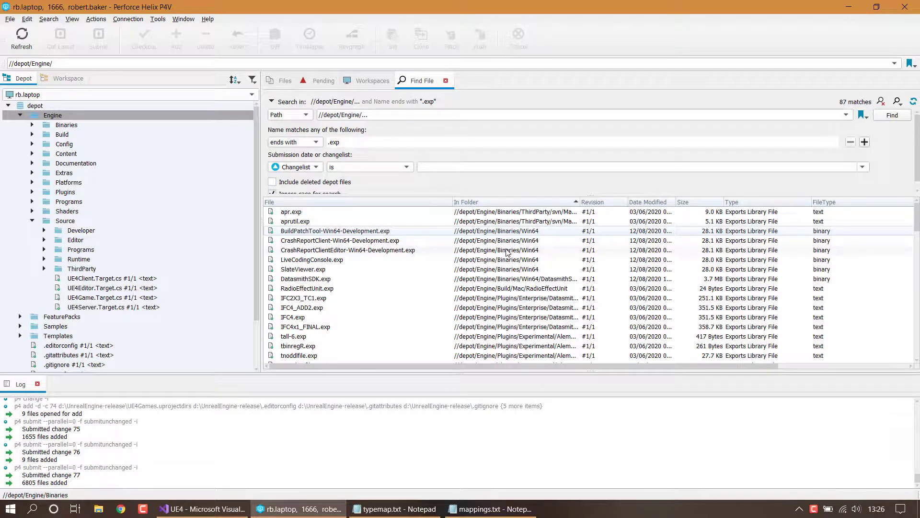
left_click(537, 215)
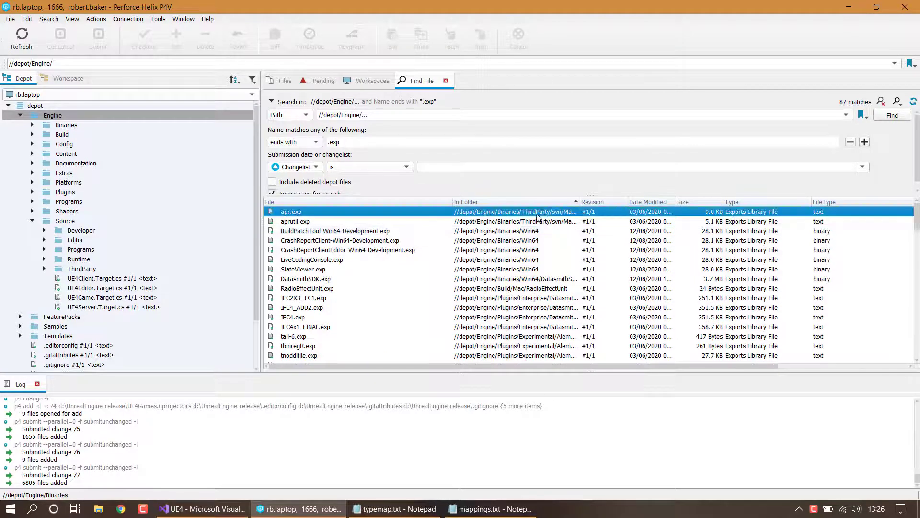
left_click(541, 280, "shift")
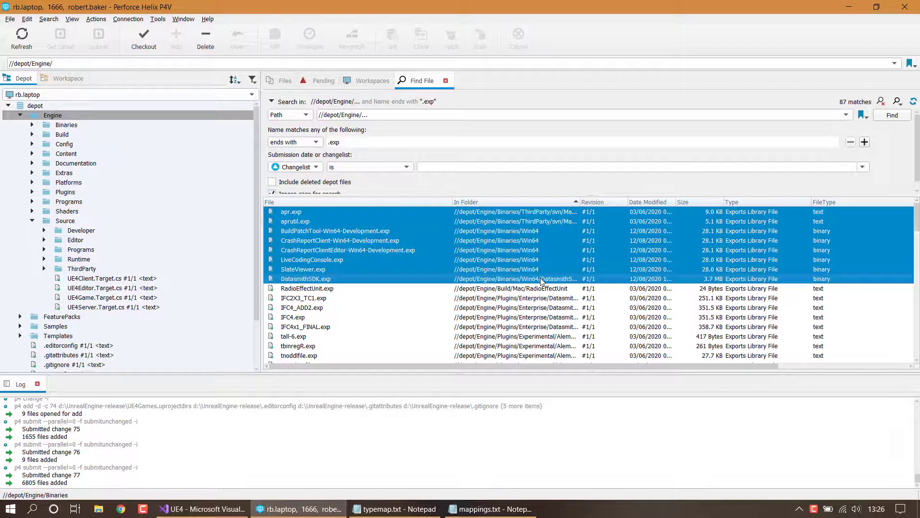
scroll(552, 257, "down", 10)
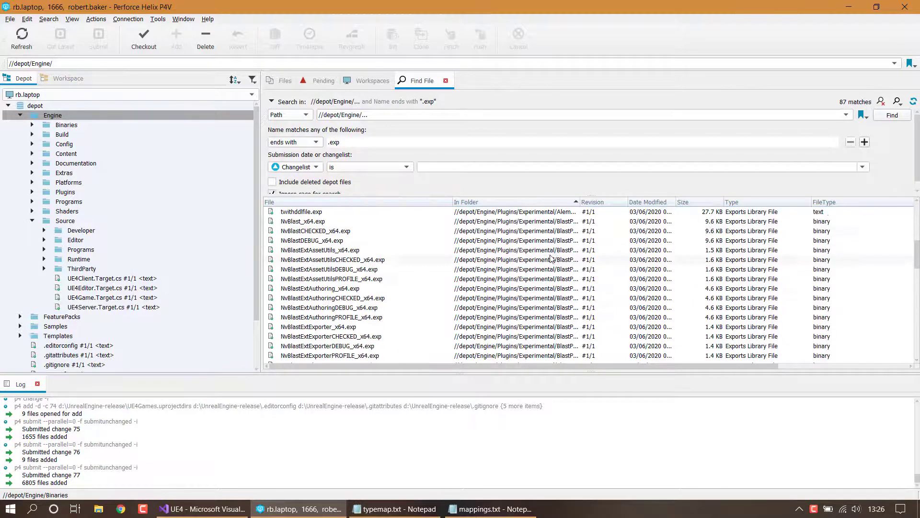
scroll(552, 257, "up", 10)
scroll(551, 258, "down", 9)
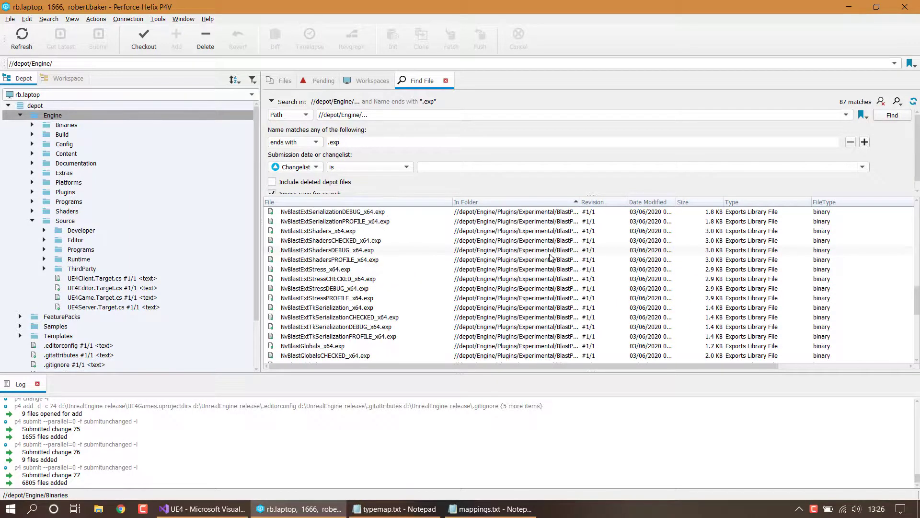
scroll(550, 258, "up", 9)
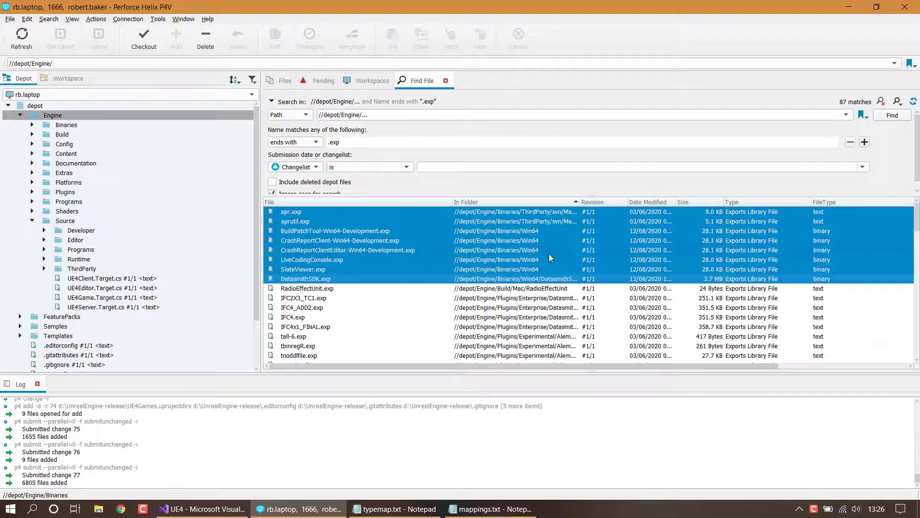
Add the +w always-writable attribute to the eight selected .exp files in a new changelist.
right_click(510, 245)
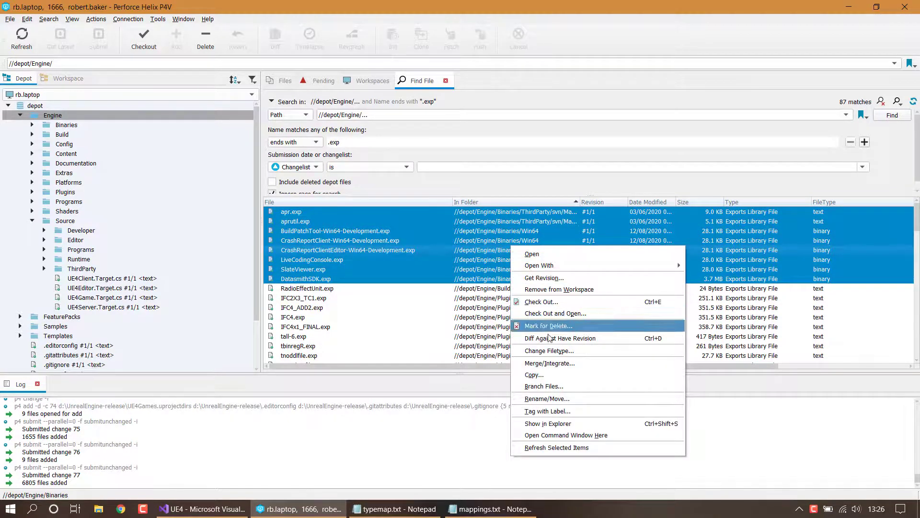
left_click(550, 353)
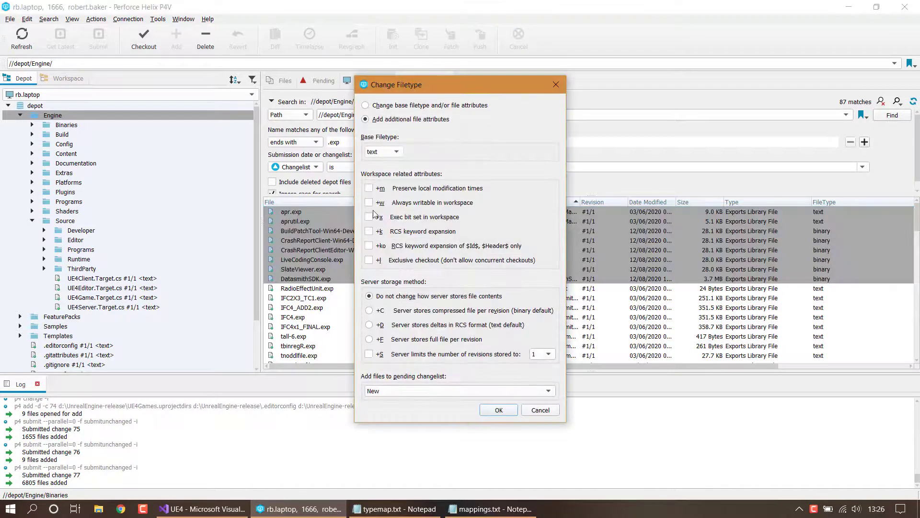
left_click(369, 203)
left_click(506, 392)
left_click(504, 392)
left_click(499, 411)
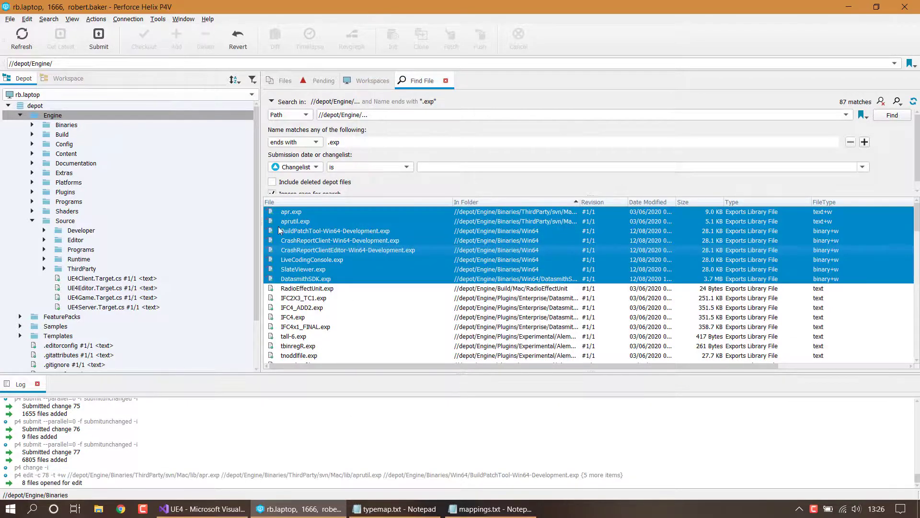
Submit changelist 78 described 'Change filetype of .exp files to writeable.'.
left_click(316, 81)
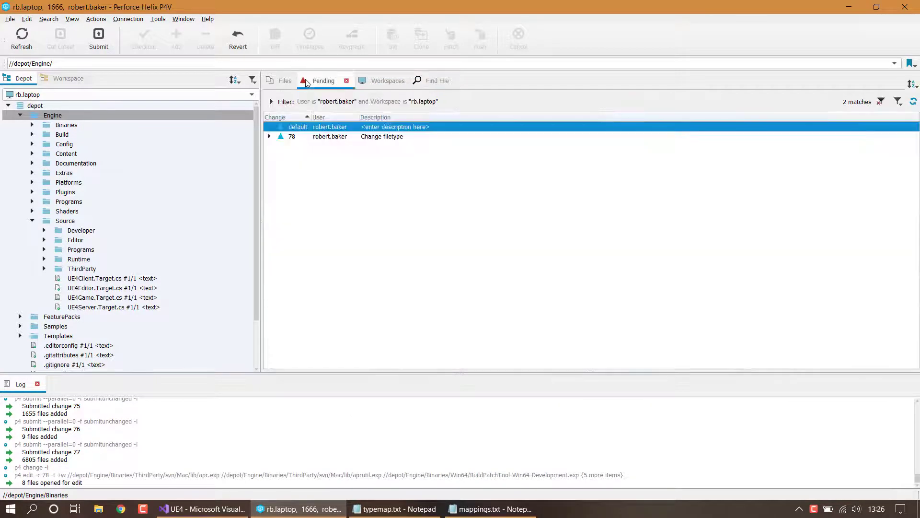
left_click(366, 138)
right_click(365, 139)
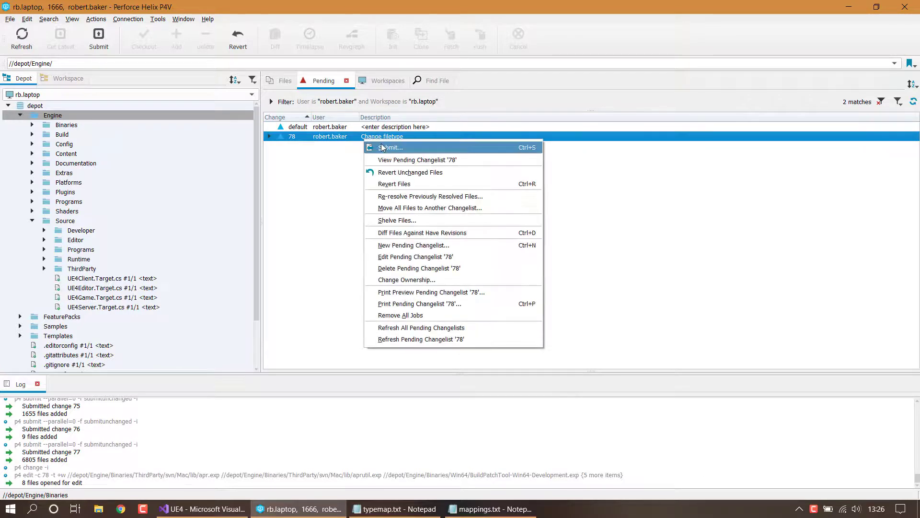
left_click(384, 145)
left_click(322, 124)
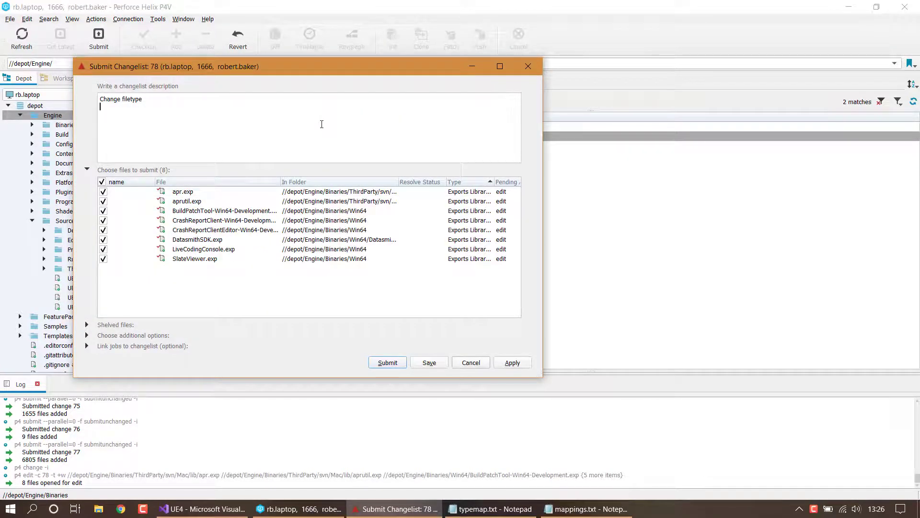
type("of .e")
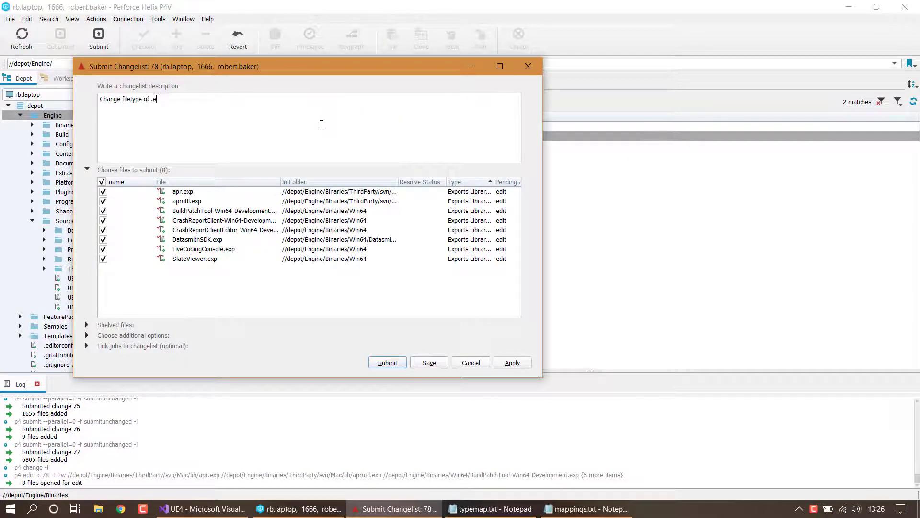
type("xp files to writeable.")
left_click(387, 363)
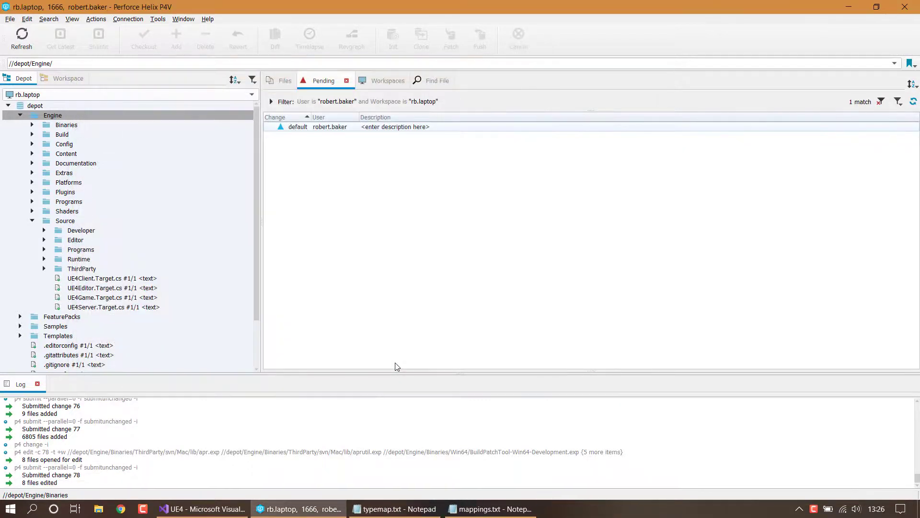
left_click(215, 510)
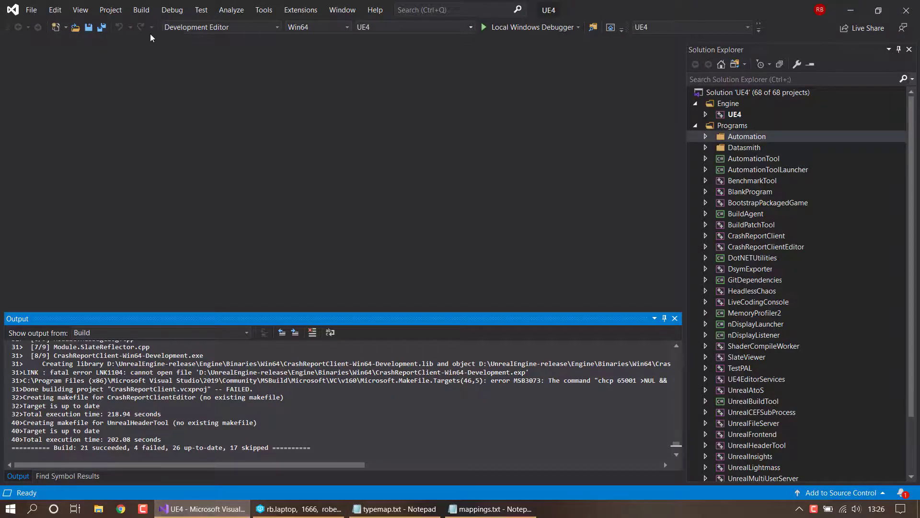
left_click(139, 12)
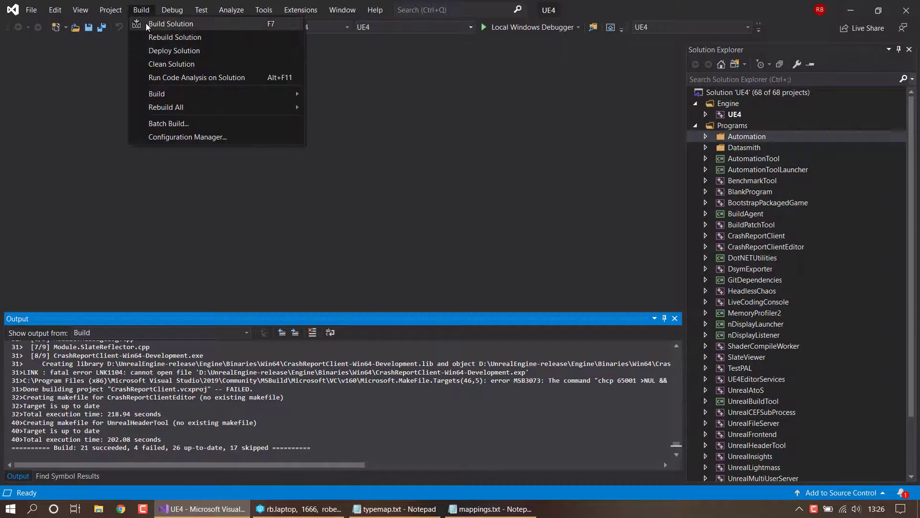
left_click(145, 23)
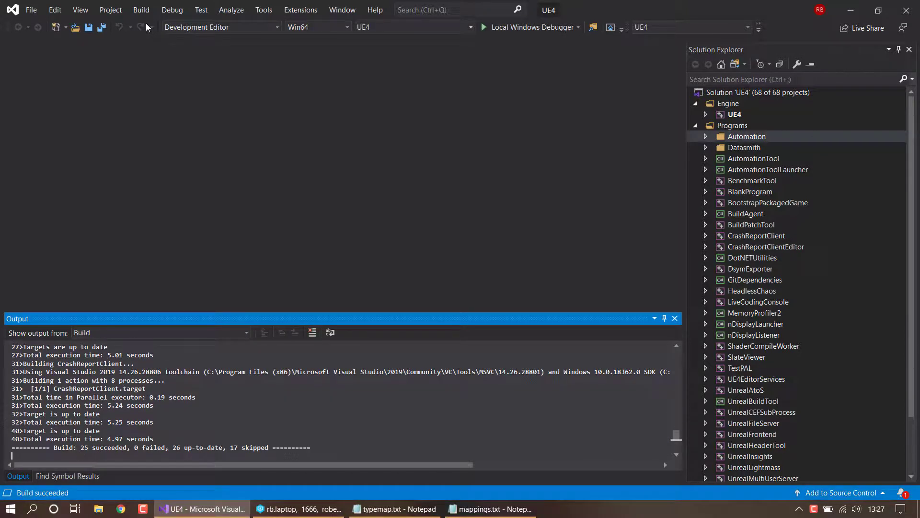
scroll(413, 408, "up", 5)
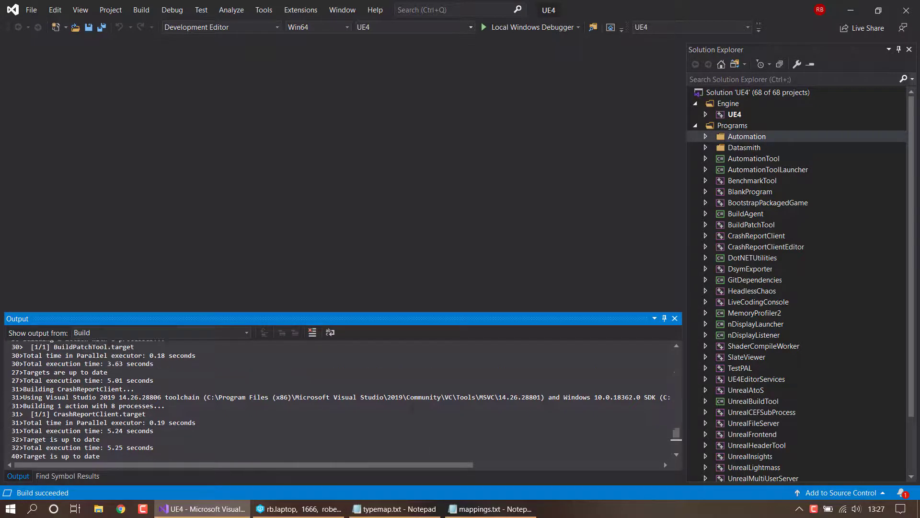
scroll(413, 408, "up", 10)
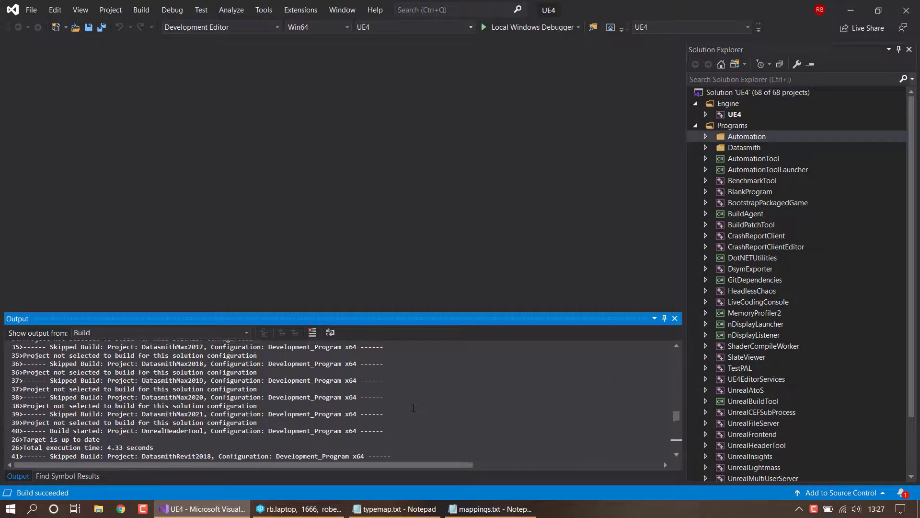
scroll(413, 407, "up", 10)
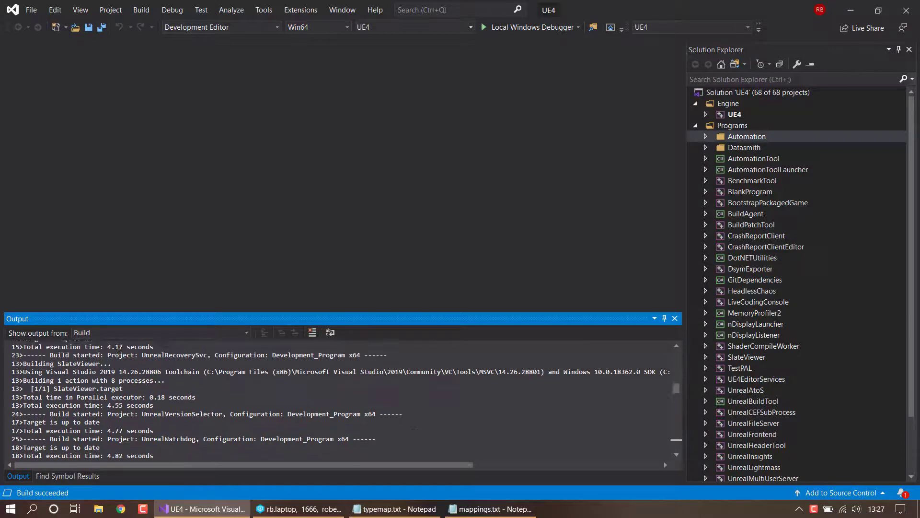
scroll(413, 408, "up", 10)
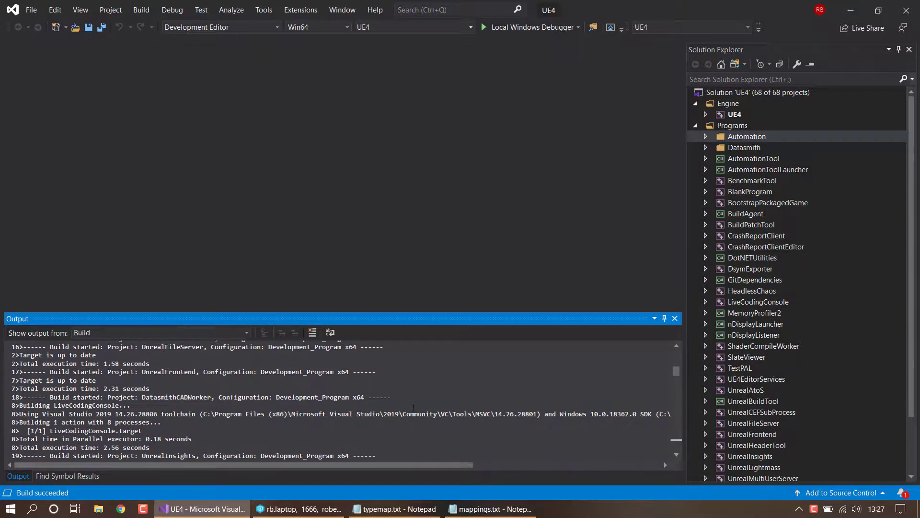
scroll(414, 407, "up", 2)
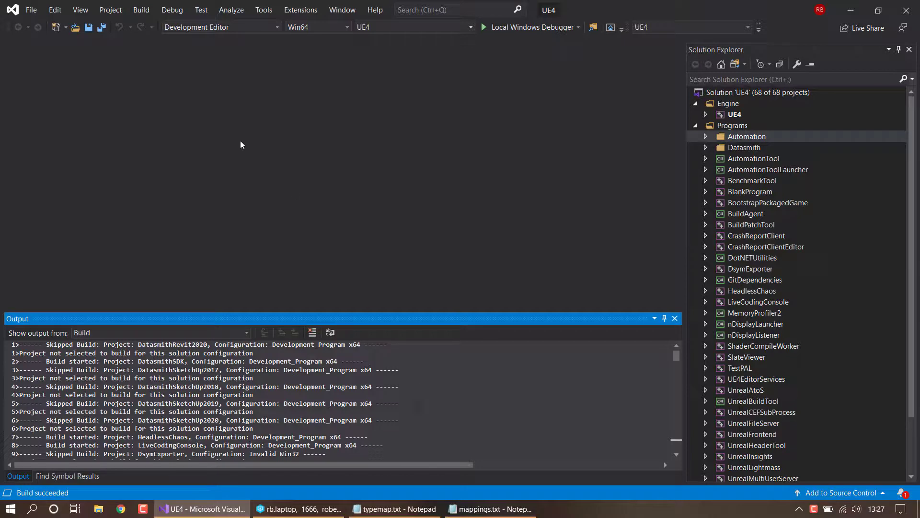
Run the UE4 editor without debugging to confirm the build, then close the Unreal Project Browser.
left_click(141, 10)
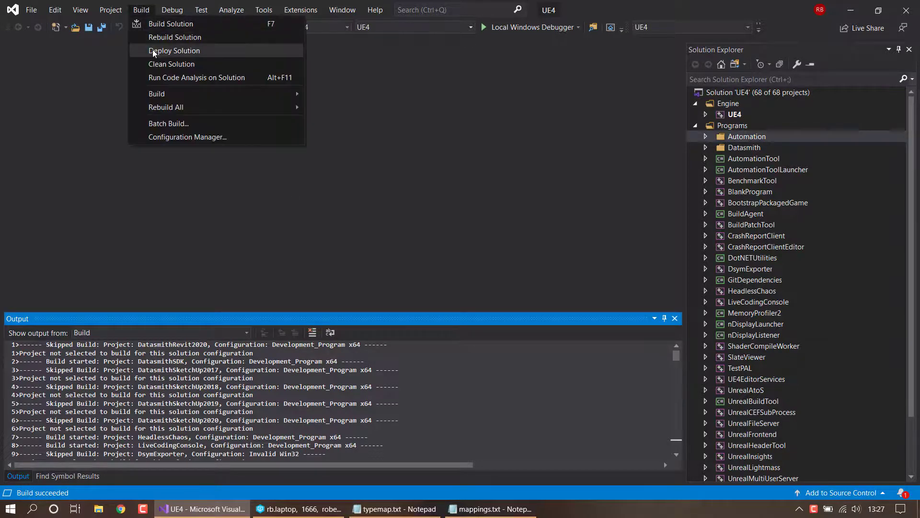
left_click(171, 10)
left_click(180, 64)
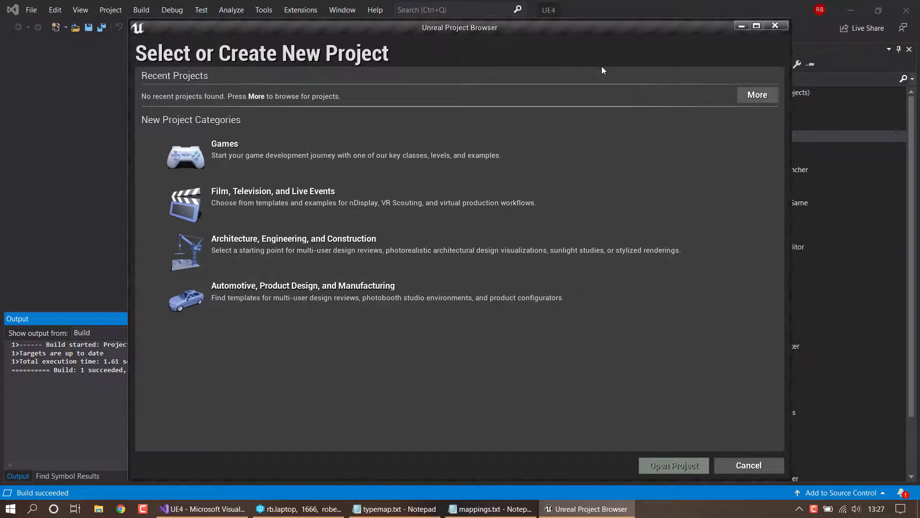
left_click(775, 26)
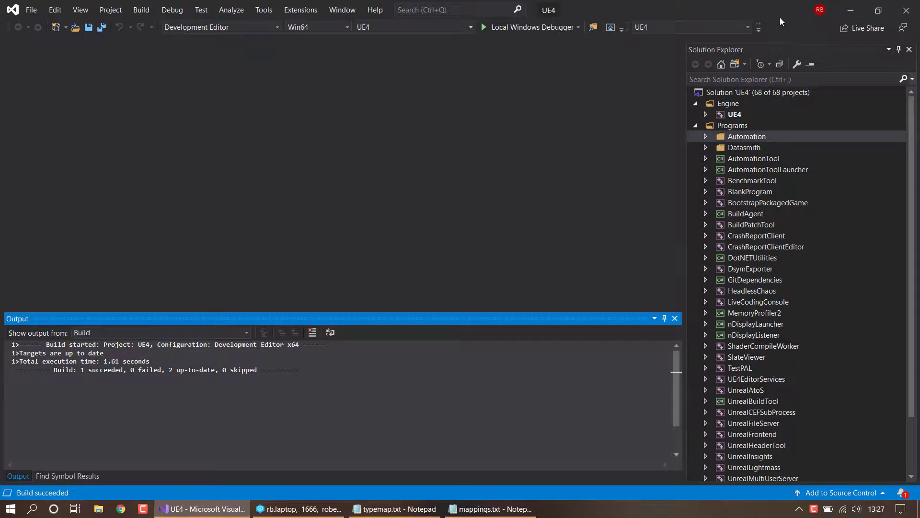
From a Command Prompt, run 'p4 typemap' to open the Perforce typemap in Notepad.
key("super")
type("cmd")
key("Return")
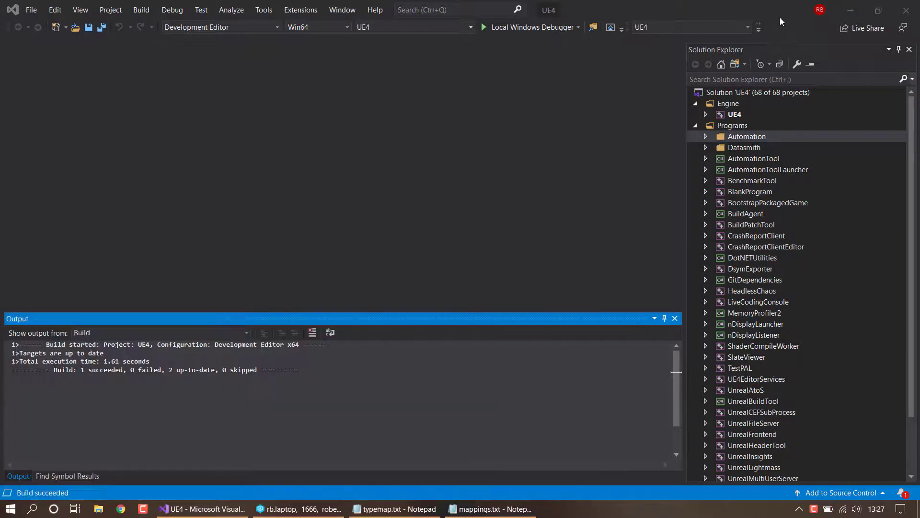
type("p4 typemap")
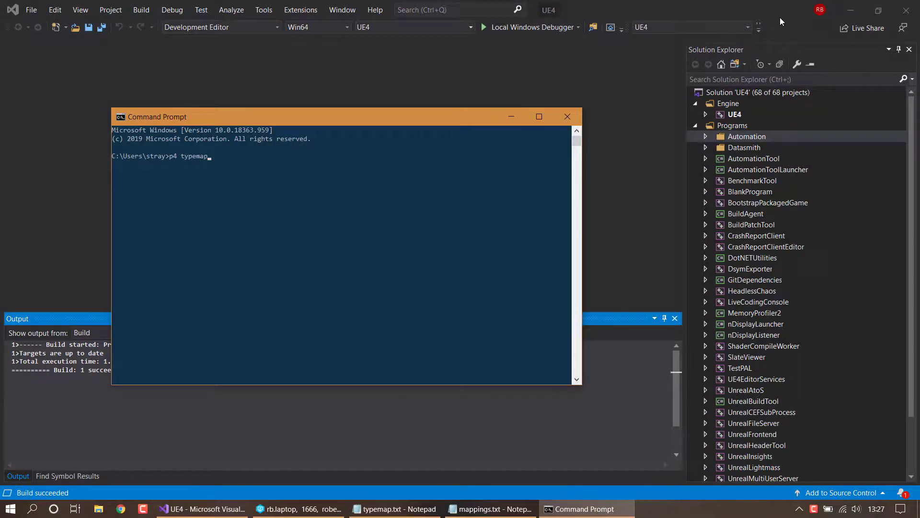
key("Return")
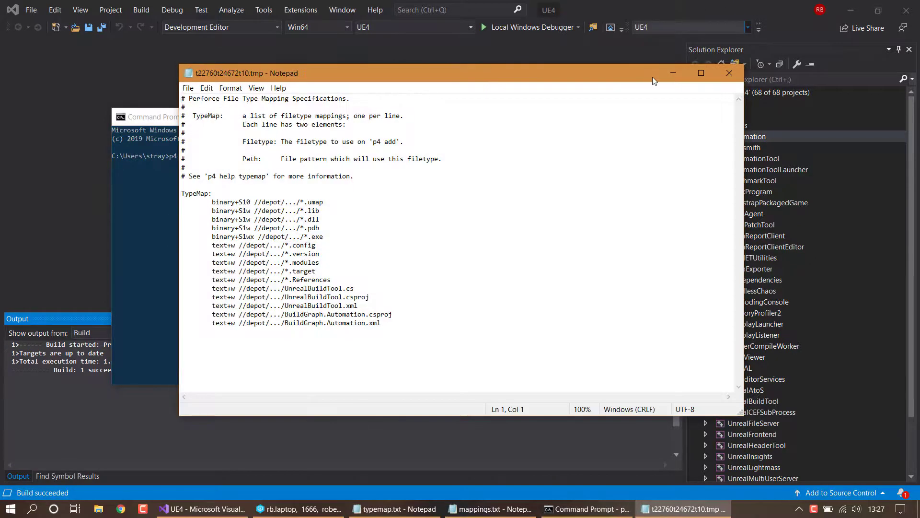
Duplicate the last typemap line and change its path to //depot/Engine/Binaries/.../*.exp.
left_click(415, 331)
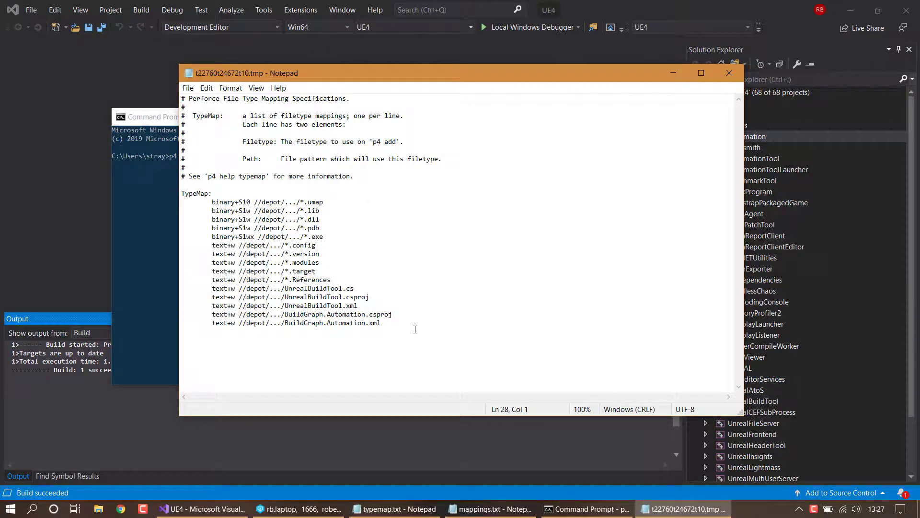
key("shift+Up")
key("ctrl+c")
key("Down")
key("ctrl+v")
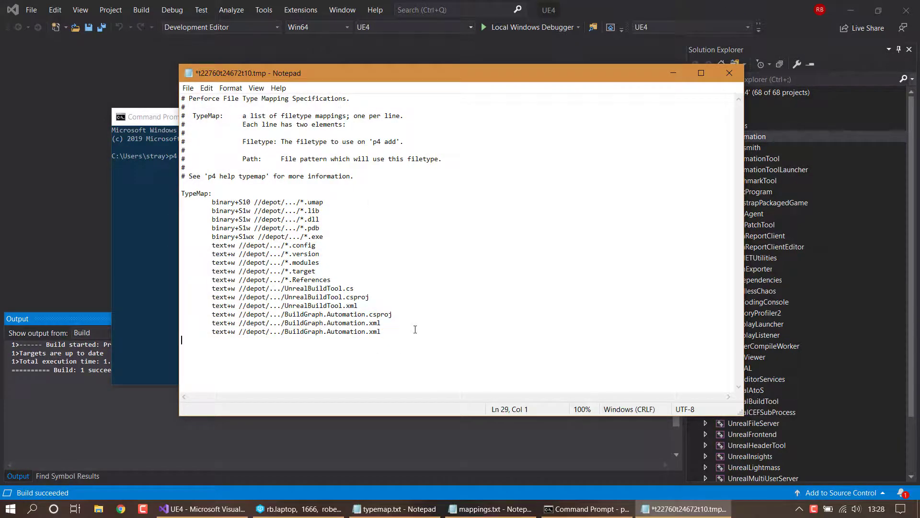
key("Up")
key("Right")
key("Right")
key("Right")
key("Right")
key("Right")
key("Right")
key("Right")
key("Right")
key("Right")
key("Right")
key("Right")
key("Right")
key("Right")
key("Right")
key("Right")
key("Right")
key("Right")
type("Engine/")
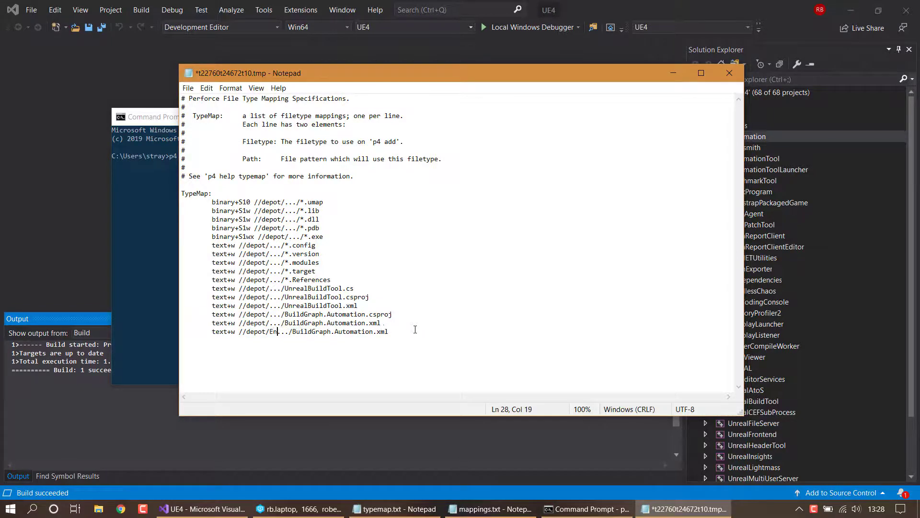
type("Binaries")
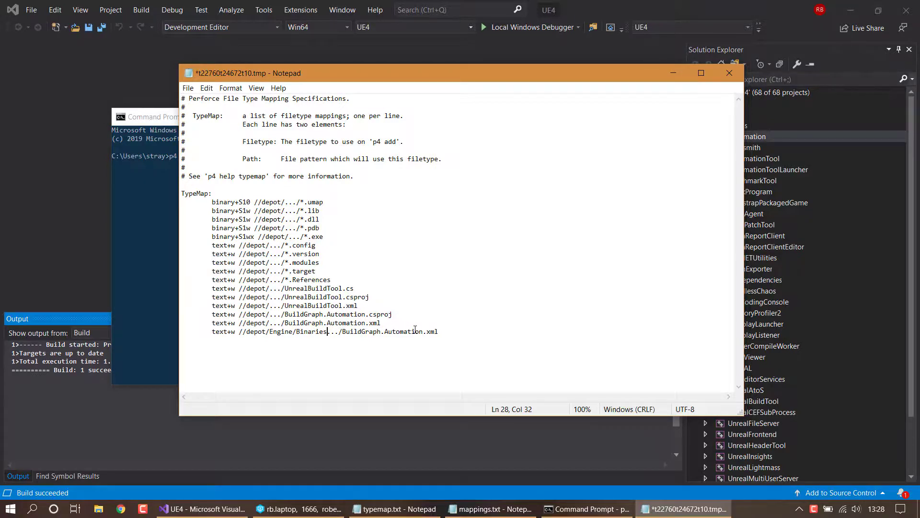
type("/")
key("Right")
key("Right")
key("Right")
key("Right")
key("shift+End")
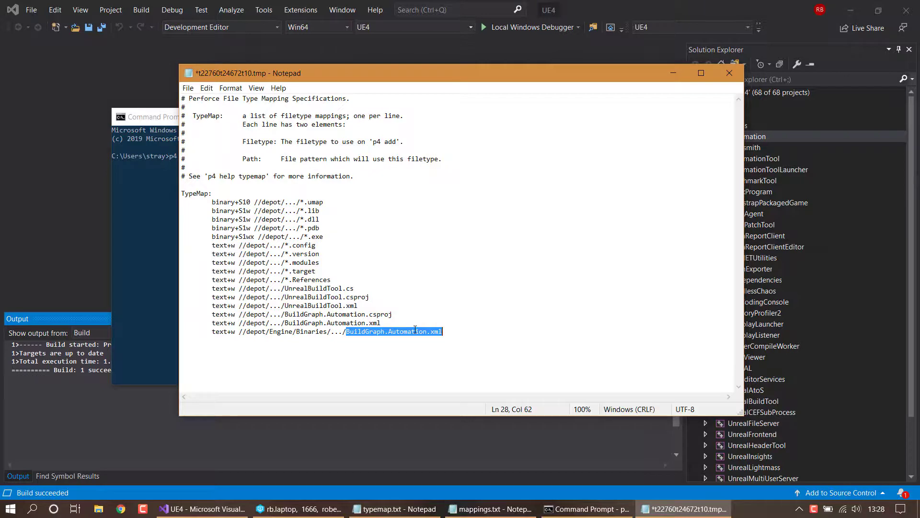
type("*.")
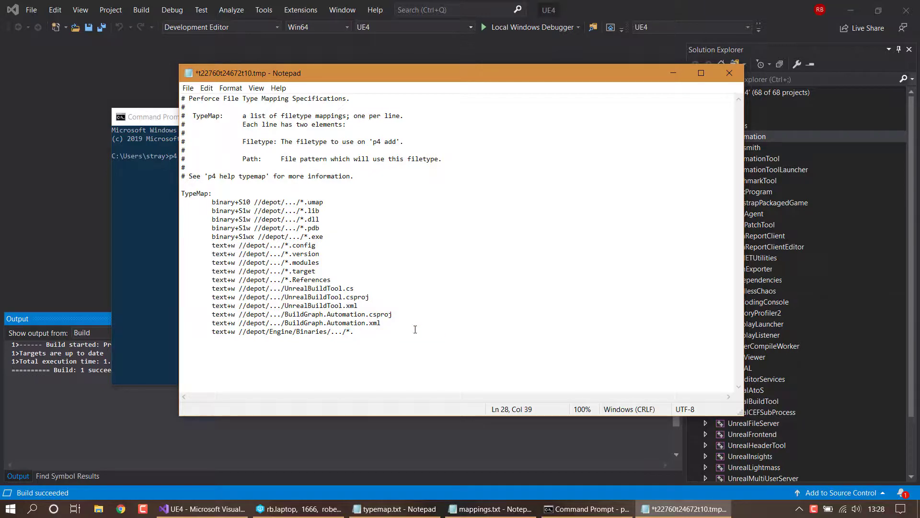
type("exp")
key("Return")
key("Left")
key("Left")
key("Left")
key("Left")
key("Left")
key("Left")
key("Left")
key("Left")
key("Left")
key("Left")
key("Left")
key("Left")
key("Left")
key("Left")
key("Left")
key("Left")
key("Left")
key("Left")
key("Left")
key("Left")
key("Left")
key("Left")
key("Left")
key("Left")
key("Left")
key("Left")
key("Left")
key("Left")
left_click(300, 509)
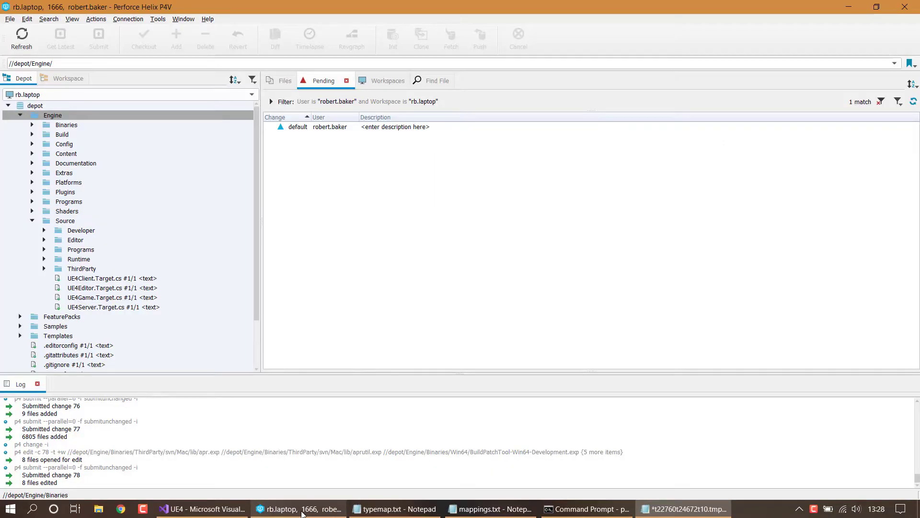
left_click(31, 124)
left_click(44, 183)
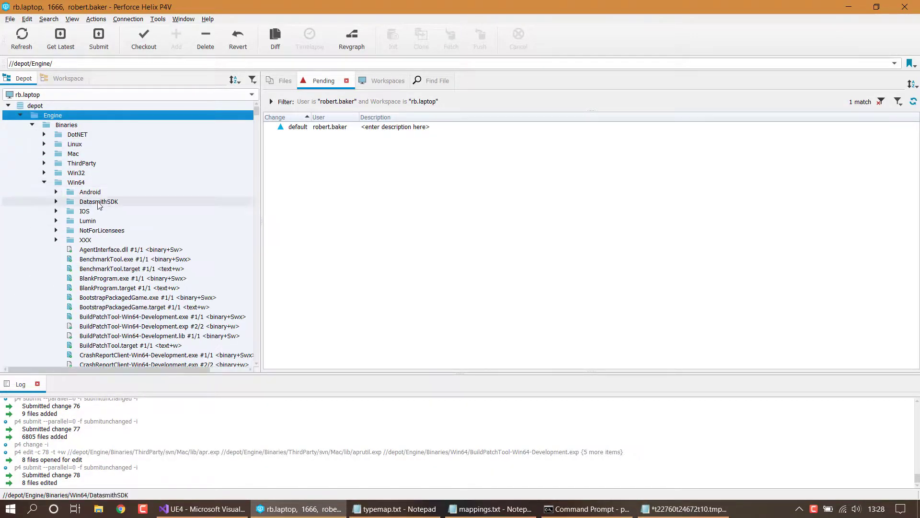
scroll(166, 221, "down", 3)
left_click(185, 249)
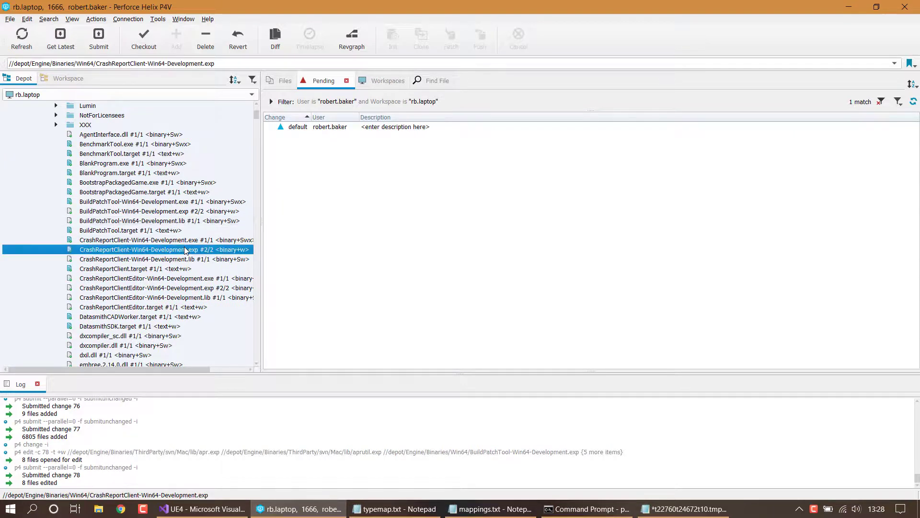
left_click(189, 212)
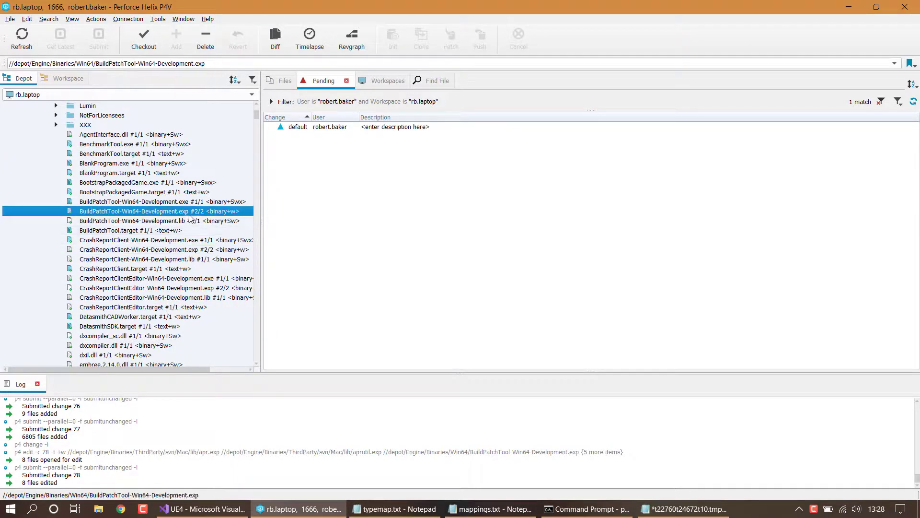
left_click(862, 8)
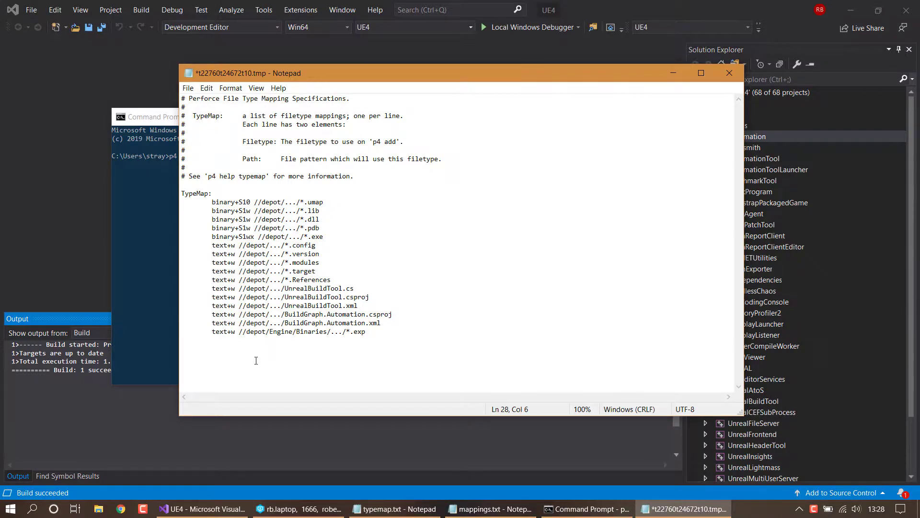
Change the .exp mapping's type from text to binary+w and save the typemap.
key("BackSpace")
key("BackSpace")
key("BackSpace")
key("BackSpace")
type("binary")
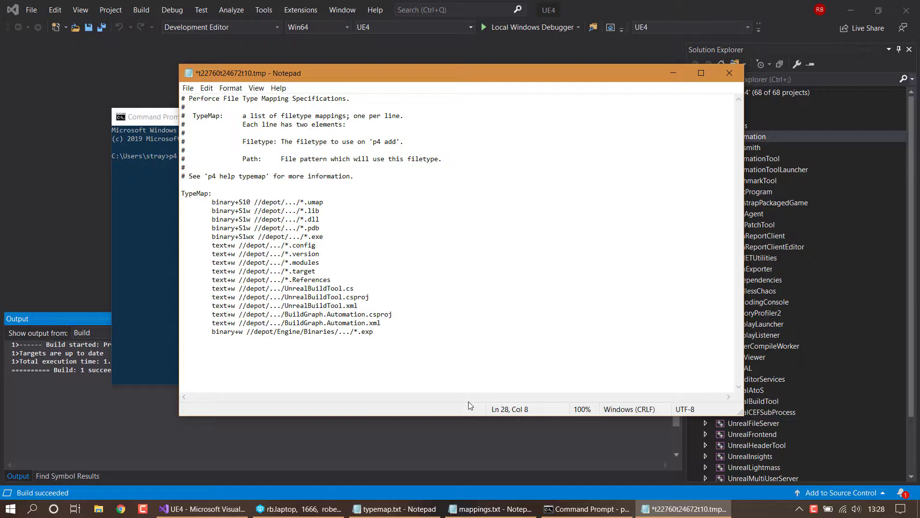
key("ctrl+s")
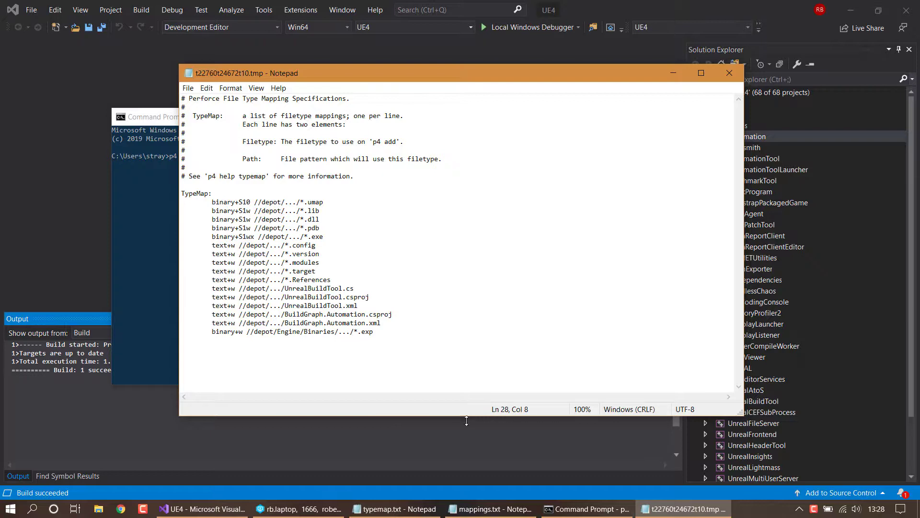
left_click(391, 367)
Close Notepad so Perforce applies the typemap, then close Command Prompt and Visual Studio.
left_click(730, 73)
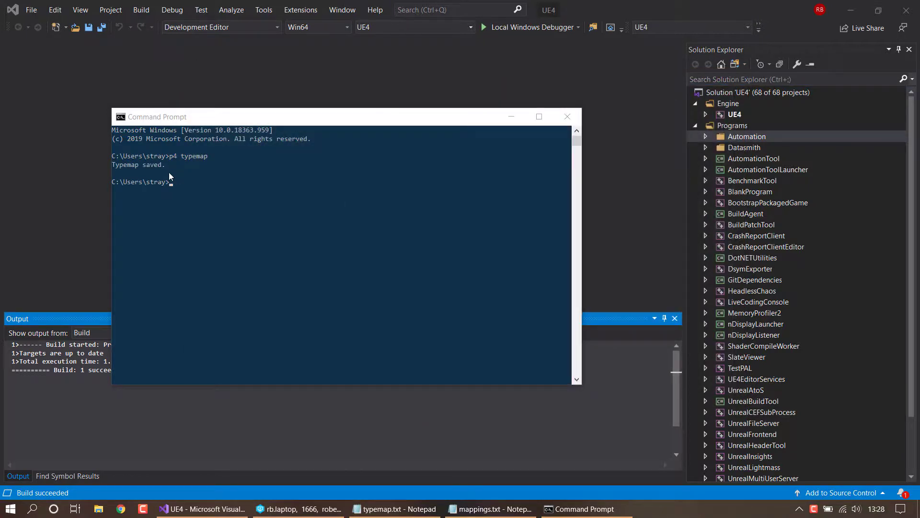
left_click(568, 116)
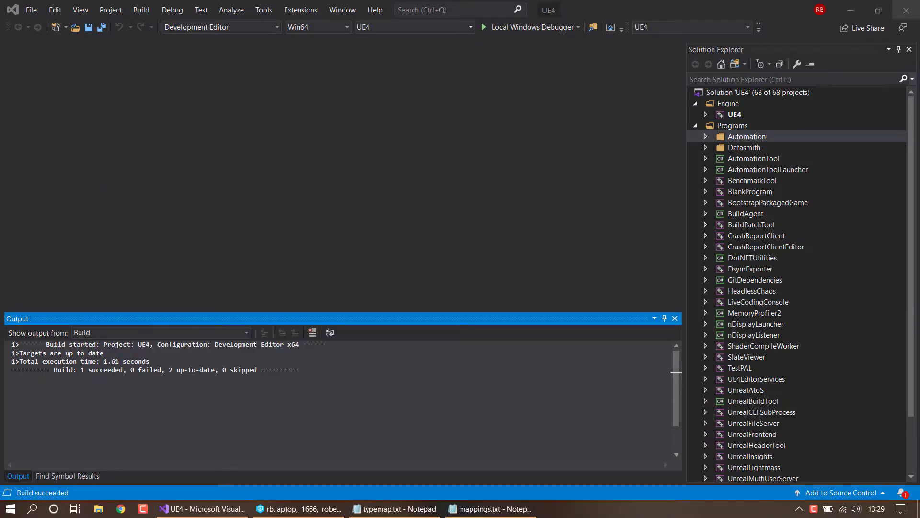
left_click(911, 10)
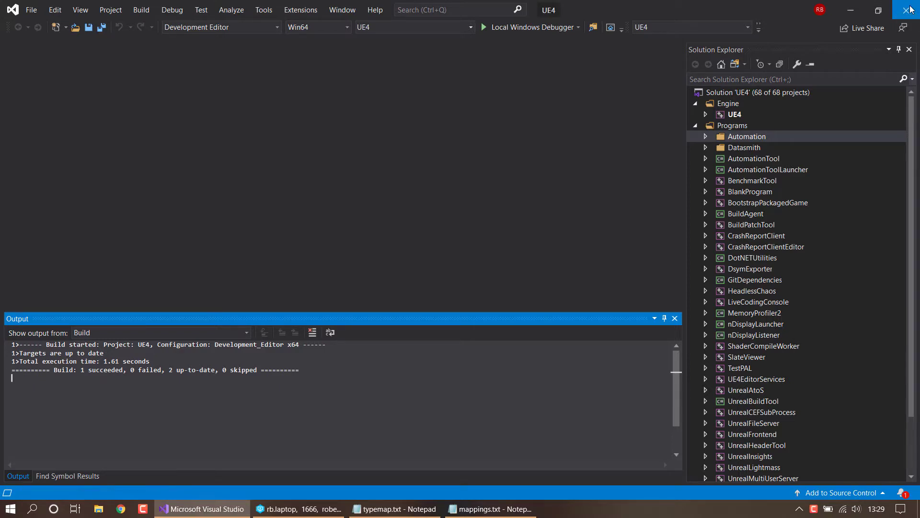